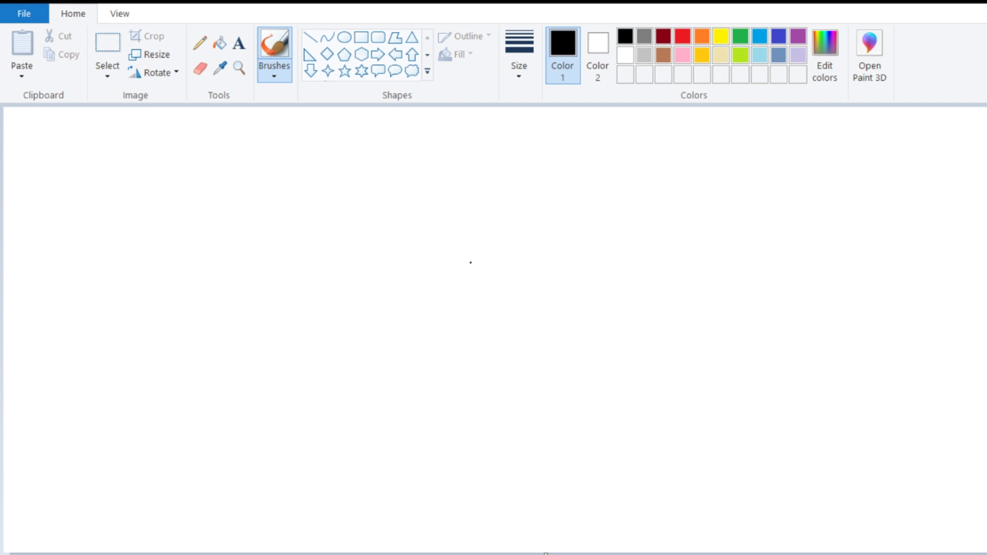
# Step: Draw a black torso outline with short sleeve-like shoulders and add a small horizontal rectangle on each side of the chest
pyautogui.moveTo(432, 258)
pyautogui.mouseDown()
pyautogui.moveTo(419, 320)
pyautogui.moveTo(451, 327)
pyautogui.moveTo(435, 426)
pyautogui.moveTo(548, 431)
pyautogui.moveTo(567, 389)
pyautogui.moveTo(572, 336)
pyautogui.moveTo(604, 334)
pyautogui.moveTo(586, 280)
pyautogui.moveTo(545, 248)
pyautogui.moveTo(432, 261)
pyautogui.mouseUp()
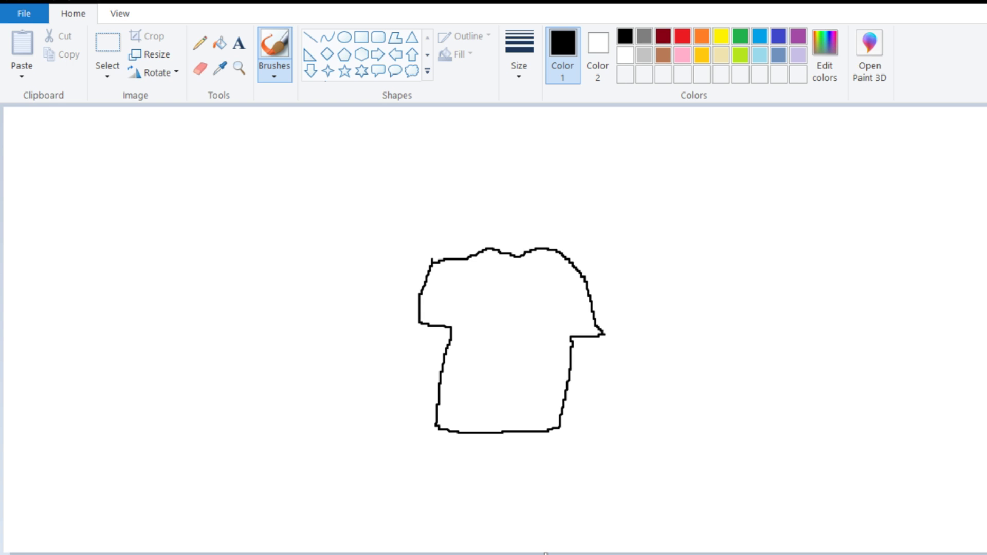
pyautogui.moveTo(428, 302)
pyautogui.mouseDown()
pyautogui.moveTo(459, 306)
pyautogui.moveTo(455, 319)
pyautogui.moveTo(424, 318)
pyautogui.moveTo(421, 297)
pyautogui.mouseUp()
pyautogui.moveTo(583, 319)
pyautogui.mouseDown()
pyautogui.moveTo(550, 322)
pyautogui.moveTo(549, 308)
pyautogui.moveTo(591, 310)
pyautogui.moveTo(589, 319)
pyautogui.mouseUp()
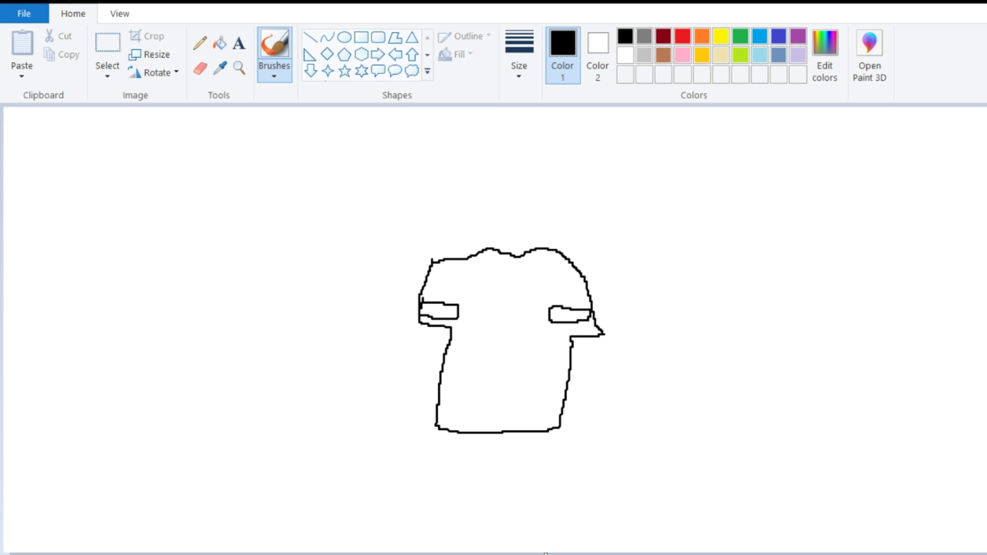
# Step: Fill the two small chest rectangles with yellow and the rest of the torso with indigo blue
pyautogui.click(219, 43)
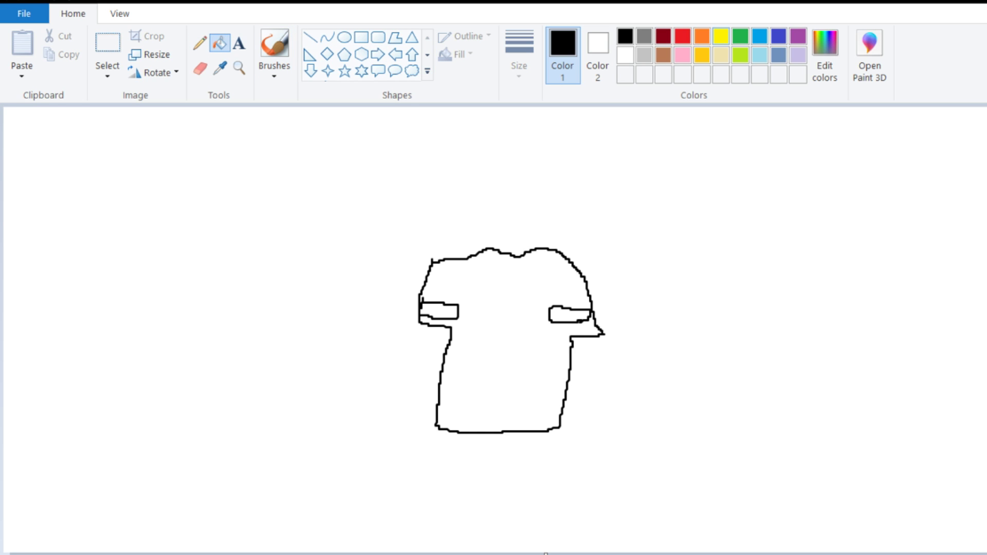
pyautogui.click(721, 36)
pyautogui.click(501, 370)
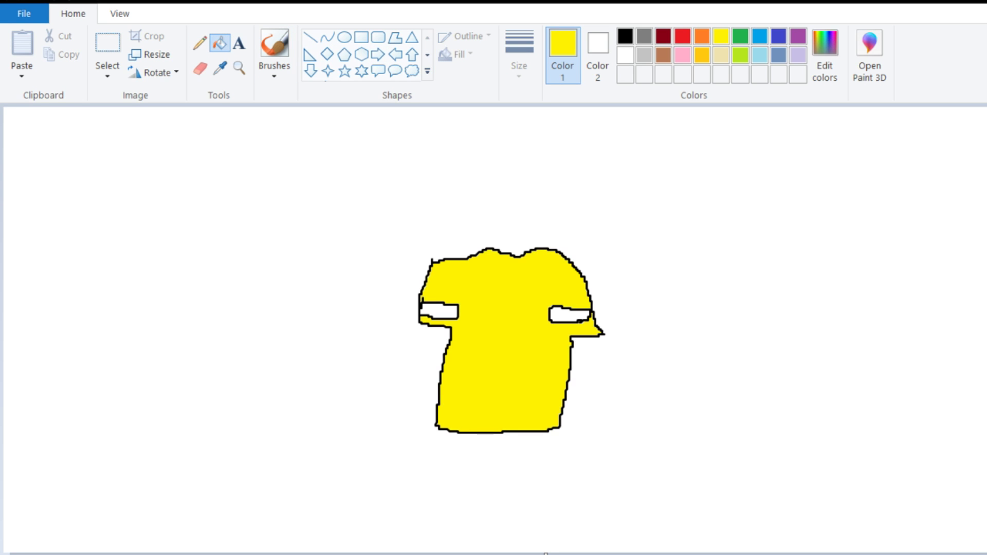
pyautogui.hotkey('ctrl', 'z')
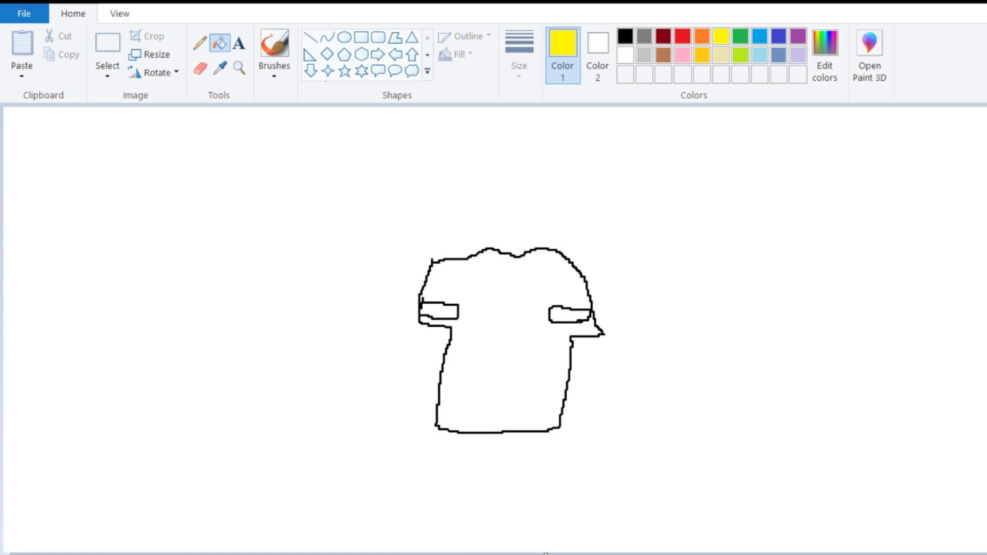
pyautogui.click(568, 315)
pyautogui.click(439, 311)
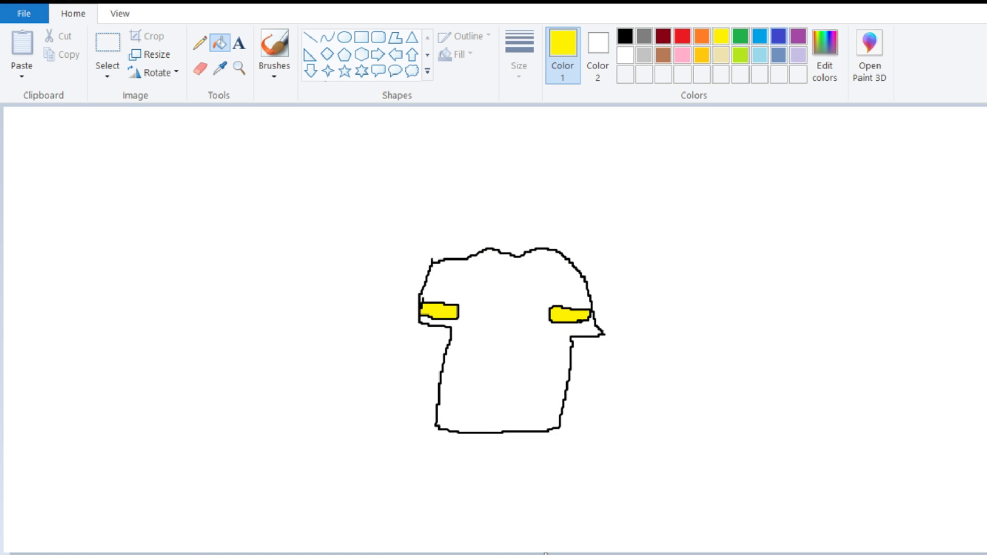
pyautogui.click(778, 36)
pyautogui.click(504, 370)
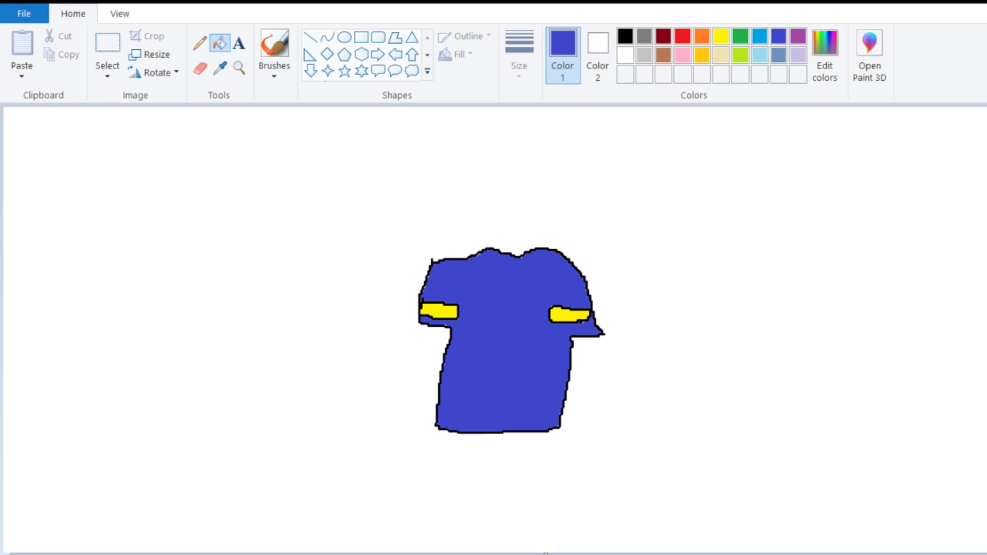
# Step: Brush thin black vent lines across both yellow chest rectangles
pyautogui.click(625, 36)
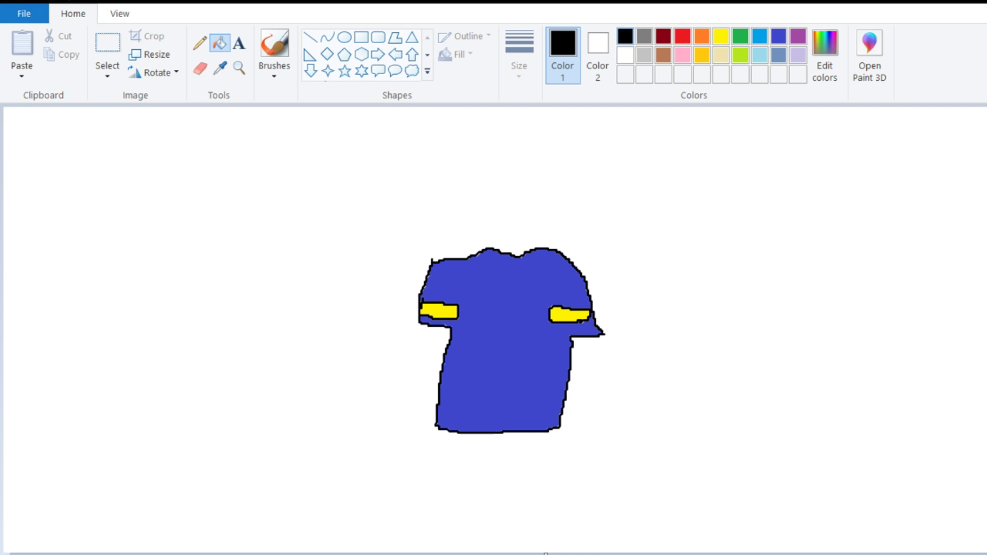
pyautogui.click(274, 49)
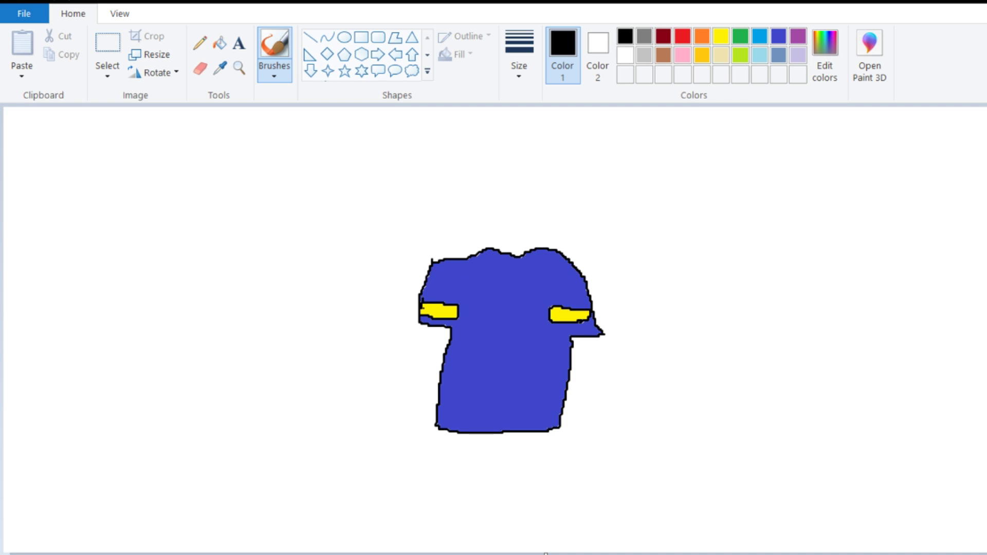
pyautogui.moveTo(425, 309)
pyautogui.mouseDown()
pyautogui.moveTo(454, 311)
pyautogui.moveTo(426, 312)
pyautogui.moveTo(432, 318)
pyautogui.mouseUp()
pyautogui.moveTo(555, 309)
pyautogui.mouseDown()
pyautogui.moveTo(580, 317)
pyautogui.moveTo(553, 315)
pyautogui.mouseUp()
# Step: Draw a rounded black head outline above the torso with a forehead block, a wide visor rectangle and a small pointed chin
pyautogui.moveTo(468, 260)
pyautogui.mouseDown()
pyautogui.moveTo(446, 221)
pyautogui.moveTo(451, 190)
pyautogui.moveTo(503, 179)
pyautogui.moveTo(515, 204)
pyautogui.moveTo(489, 207)
pyautogui.moveTo(487, 200)
pyautogui.moveTo(553, 194)
pyautogui.moveTo(561, 230)
pyautogui.moveTo(553, 249)
pyautogui.mouseUp()
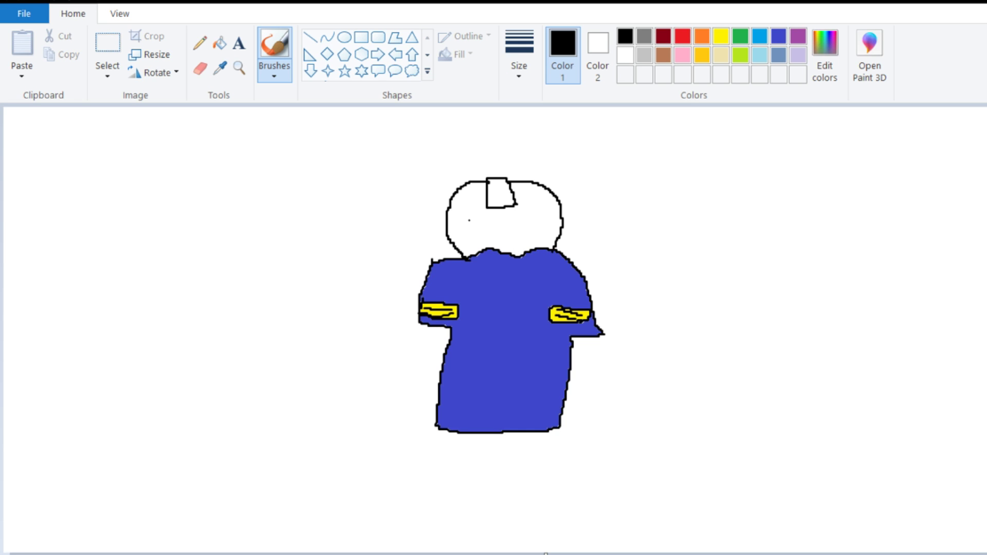
pyautogui.moveTo(472, 215)
pyautogui.mouseDown()
pyautogui.moveTo(551, 214)
pyautogui.moveTo(554, 230)
pyautogui.moveTo(469, 233)
pyautogui.moveTo(469, 215)
pyautogui.mouseUp()
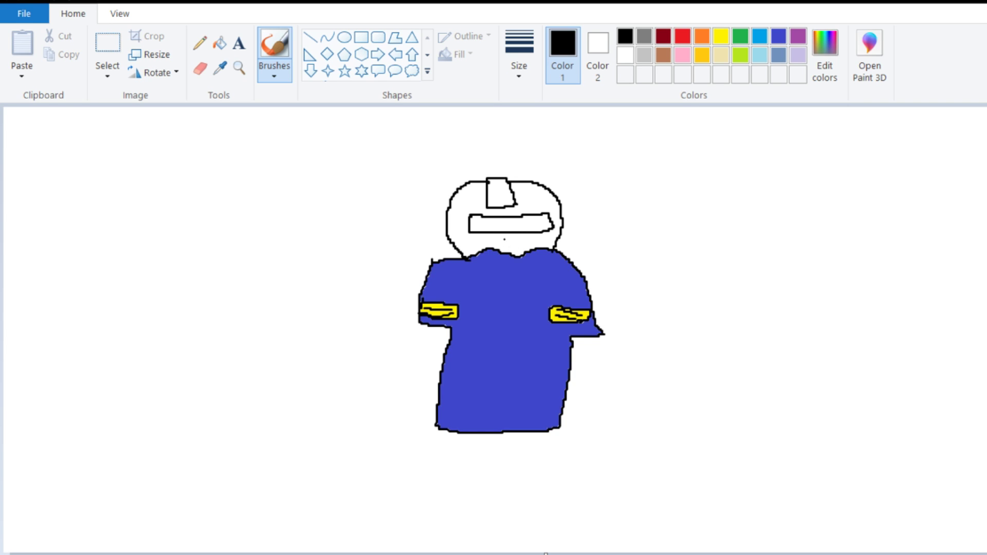
pyautogui.moveTo(505, 250); pyautogui.dragTo(524, 254)
# Step: Fill the small chin with red and the visor rectangle with black
pyautogui.click(682, 36)
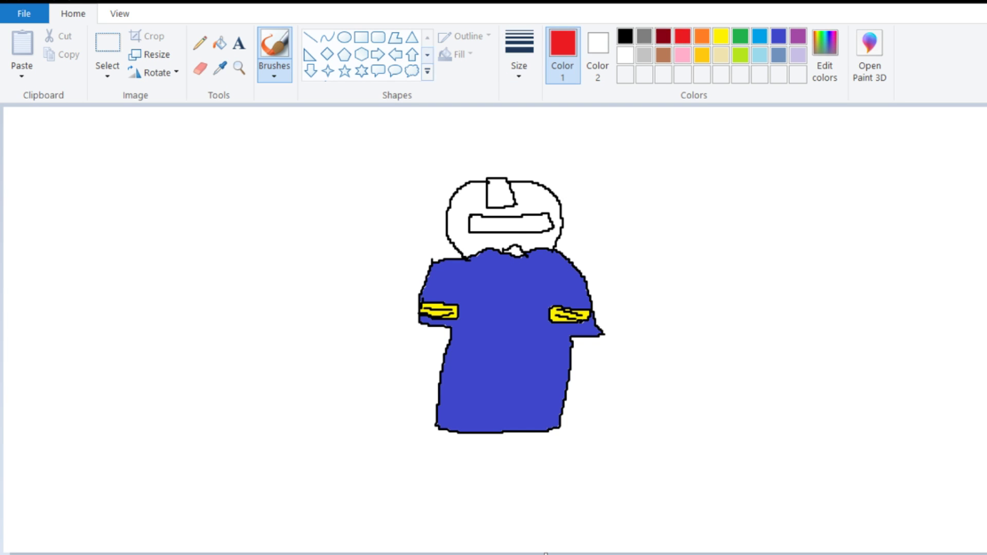
pyautogui.click(219, 43)
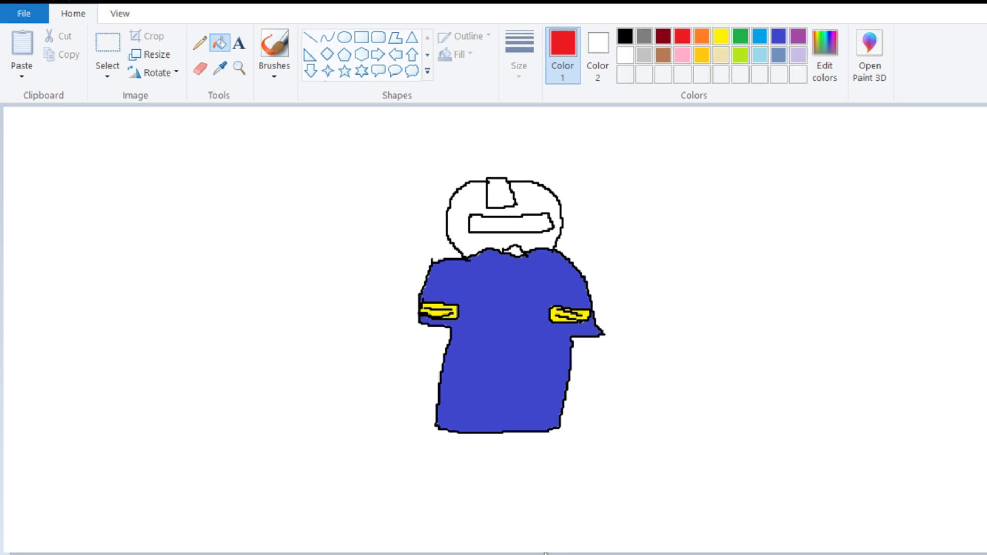
pyautogui.click(514, 251)
pyautogui.click(625, 36)
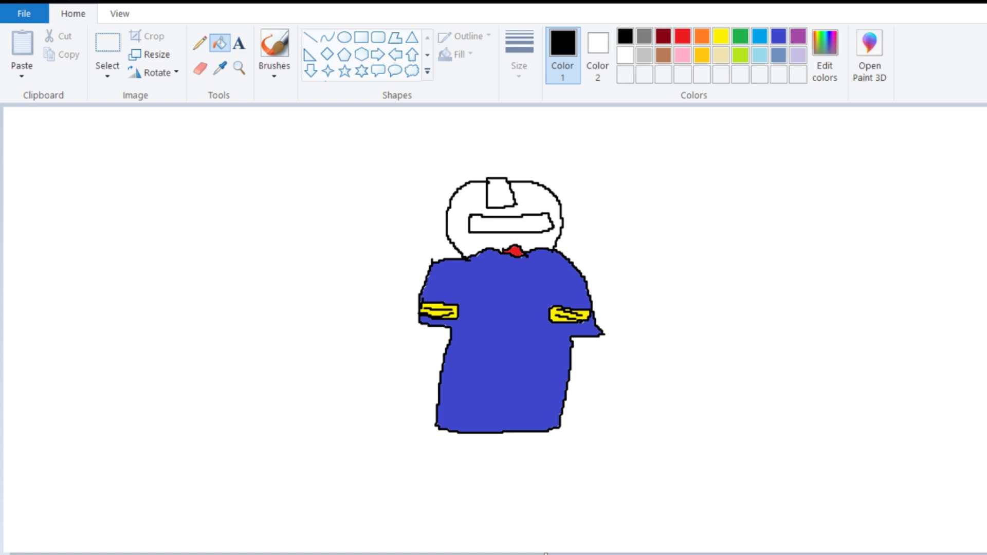
pyautogui.click(509, 223)
# Step: Brush two slanted yellow eyes inside the black visor
pyautogui.click(721, 36)
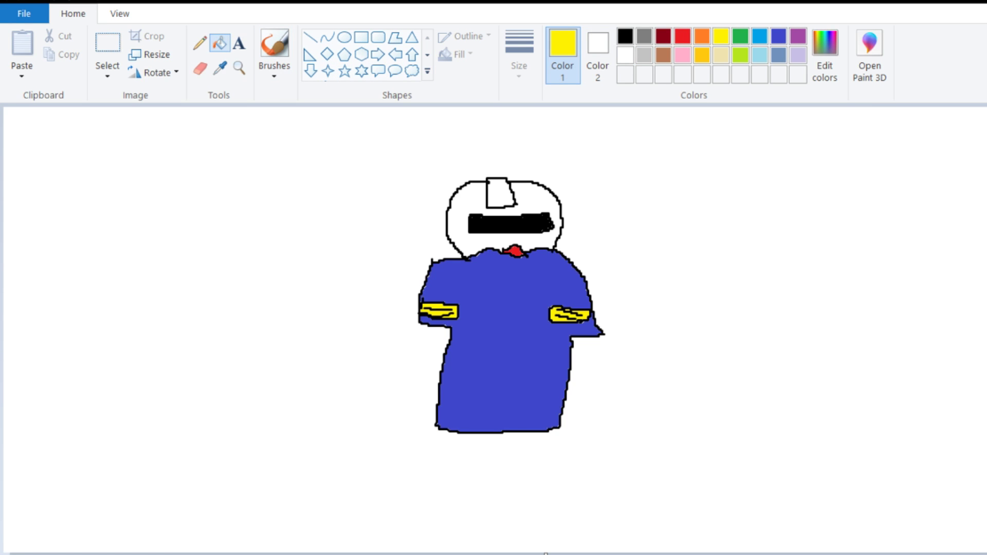
pyautogui.click(274, 49)
pyautogui.moveTo(489, 227); pyautogui.dragTo(479, 220)
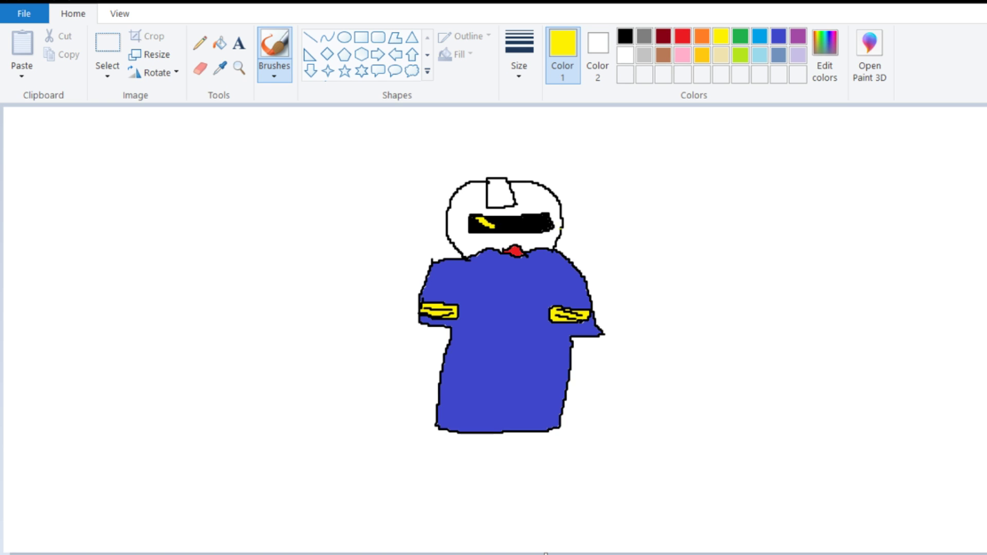
pyautogui.moveTo(531, 230); pyautogui.dragTo(537, 220)
# Step: Draw a yellow V-shaped pair of horns rising from above the visor and shade both with yellow strokes
pyautogui.moveTo(497, 210)
pyautogui.mouseDown()
pyautogui.moveTo(429, 152)
pyautogui.moveTo(441, 183)
pyautogui.moveTo(518, 213)
pyautogui.moveTo(560, 142)
pyautogui.moveTo(507, 211)
pyautogui.moveTo(536, 172)
pyautogui.moveTo(526, 200)
pyautogui.moveTo(553, 150)
pyautogui.mouseUp()
pyautogui.moveTo(529, 183); pyautogui.dragTo(544, 156)
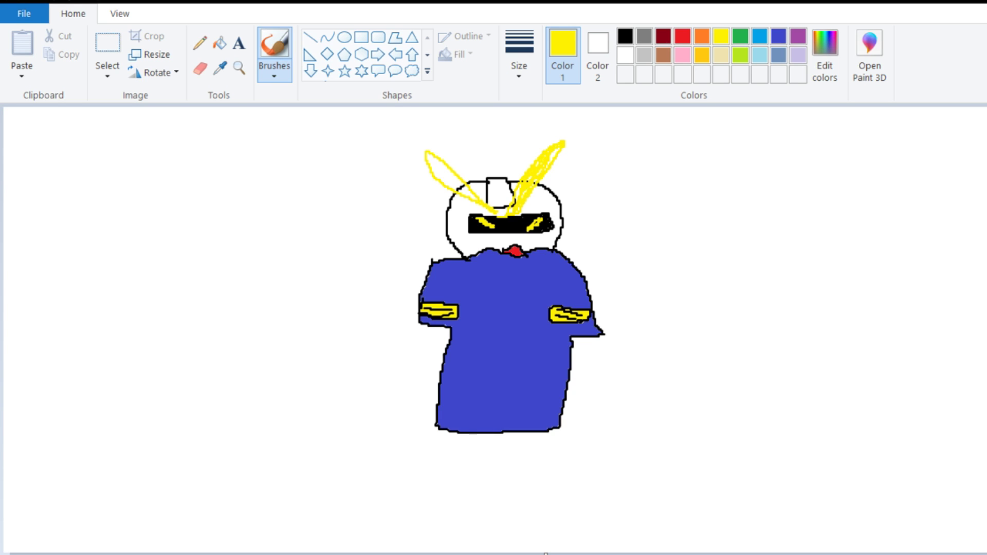
pyautogui.moveTo(482, 208)
pyautogui.mouseDown()
pyautogui.moveTo(435, 163)
pyautogui.moveTo(442, 189)
pyautogui.moveTo(445, 162)
pyautogui.moveTo(437, 178)
pyautogui.mouseUp()
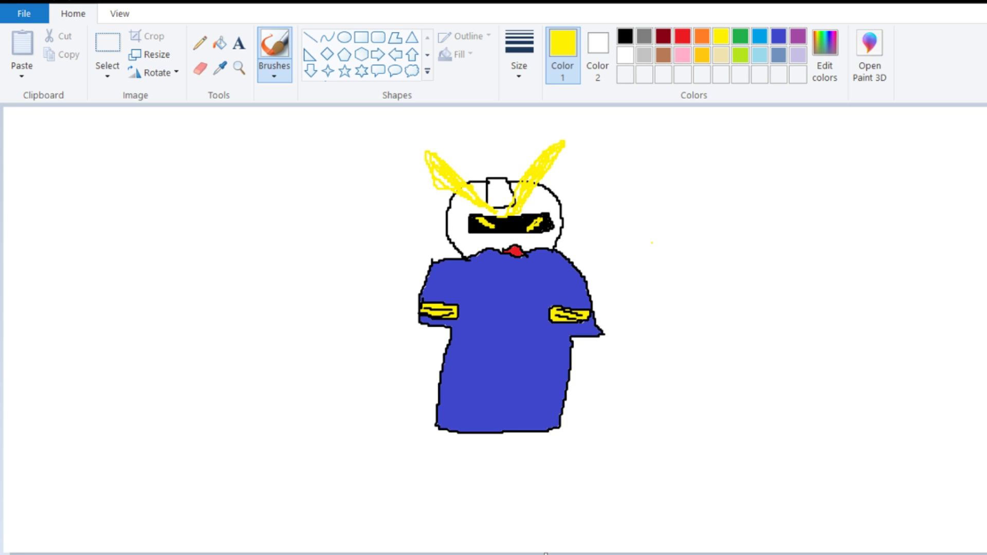
# Step: Draw a black-outlined arm on the torso's left side with a shoulder plate, elbow joint and scribbled hand holding a large gun
pyautogui.click(626, 36)
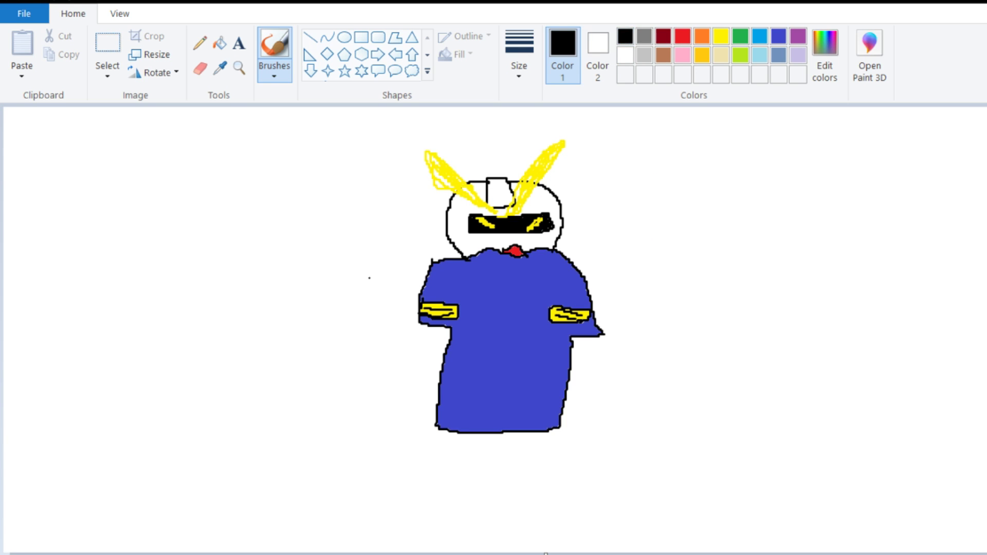
pyautogui.moveTo(430, 264)
pyautogui.mouseDown()
pyautogui.moveTo(393, 251)
pyautogui.moveTo(376, 282)
pyautogui.moveTo(415, 298)
pyautogui.mouseUp()
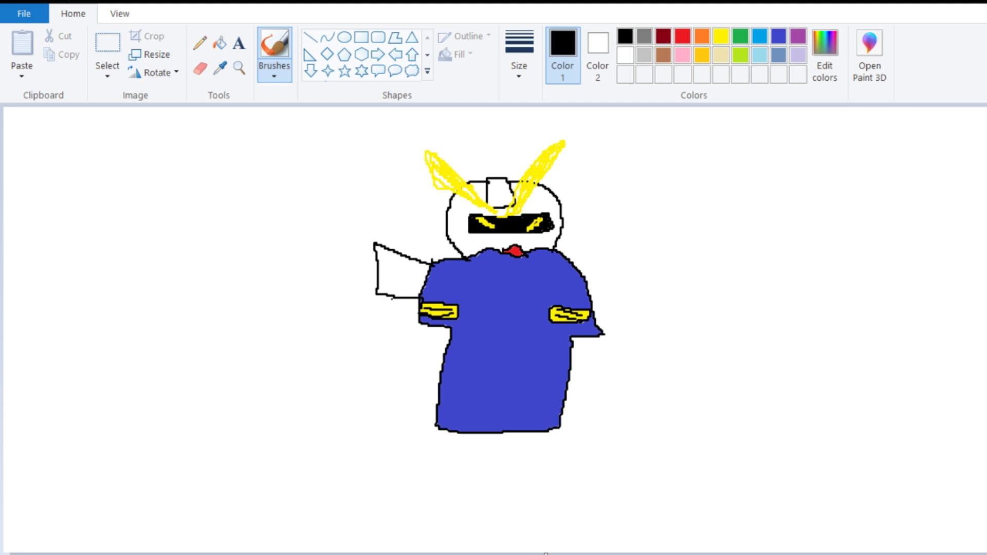
pyautogui.moveTo(385, 298)
pyautogui.mouseDown()
pyautogui.moveTo(378, 348)
pyautogui.moveTo(391, 355)
pyautogui.moveTo(371, 361)
pyautogui.moveTo(414, 294)
pyautogui.mouseUp()
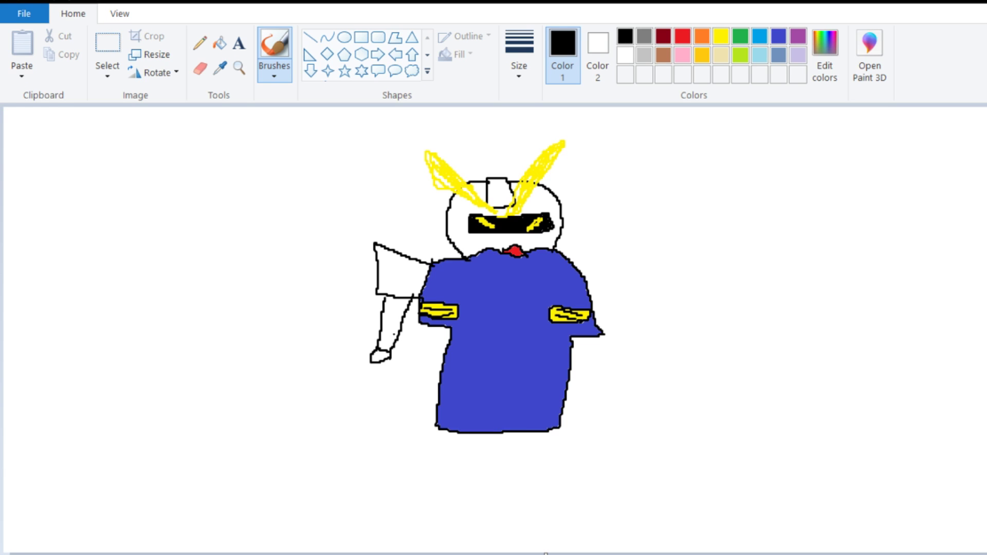
pyautogui.moveTo(372, 361)
pyautogui.mouseDown()
pyautogui.moveTo(348, 394)
pyautogui.moveTo(357, 408)
pyautogui.moveTo(380, 364)
pyautogui.mouseUp()
pyautogui.moveTo(338, 410)
pyautogui.mouseDown()
pyautogui.moveTo(335, 419)
pyautogui.moveTo(359, 424)
pyautogui.moveTo(355, 400)
pyautogui.moveTo(359, 416)
pyautogui.moveTo(340, 427)
pyautogui.moveTo(363, 395)
pyautogui.moveTo(360, 426)
pyautogui.moveTo(347, 429)
pyautogui.moveTo(320, 396)
pyautogui.moveTo(314, 419)
pyautogui.moveTo(290, 418)
pyautogui.moveTo(209, 537)
pyautogui.moveTo(216, 544)
pyautogui.moveTo(234, 521)
pyautogui.moveTo(286, 497)
pyautogui.moveTo(310, 450)
pyautogui.moveTo(339, 425)
pyautogui.mouseUp()
pyautogui.moveTo(275, 436)
pyautogui.mouseDown()
pyautogui.moveTo(265, 434)
pyautogui.moveTo(246, 469)
pyautogui.mouseUp()
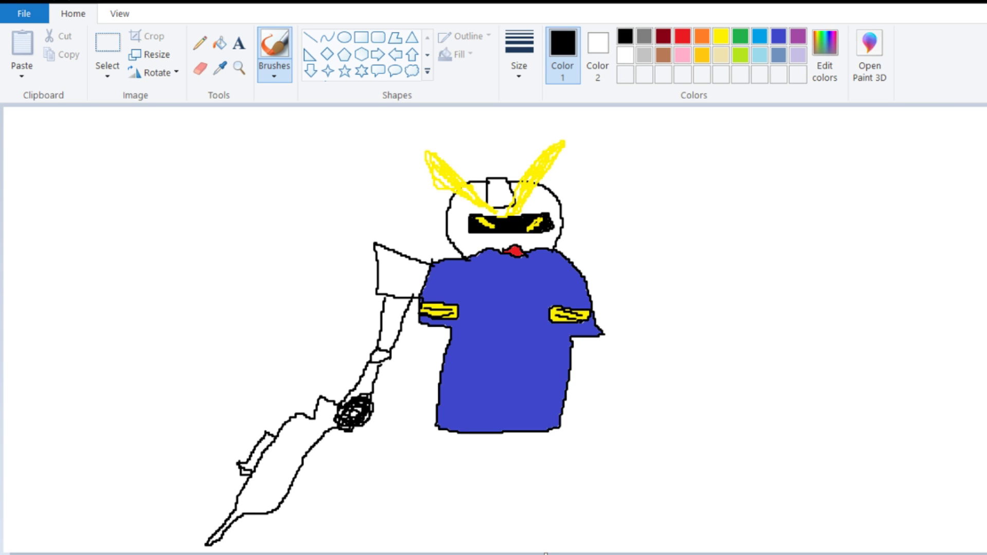
# Step: Fill the small tip of the gun's side attachment with yellow
pyautogui.click(721, 36)
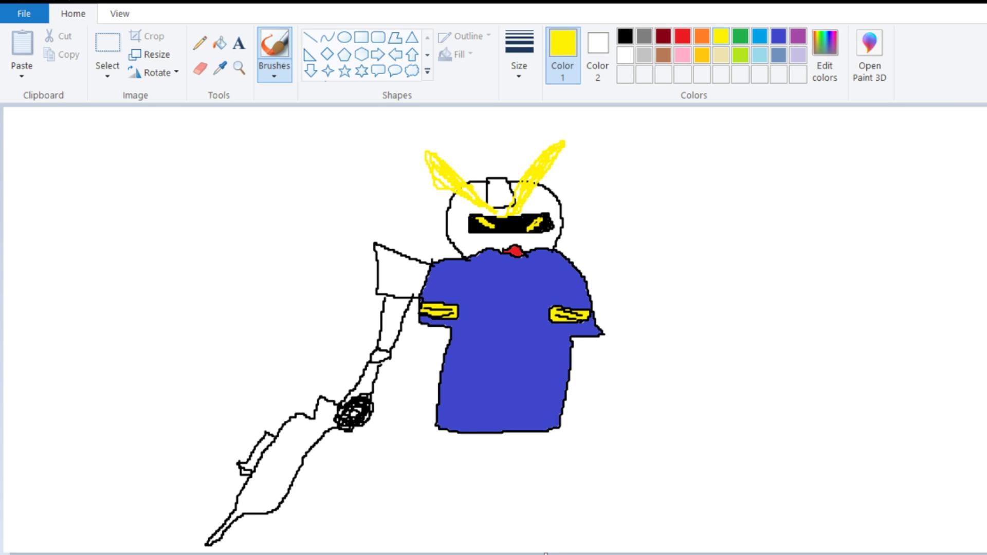
pyautogui.click(219, 44)
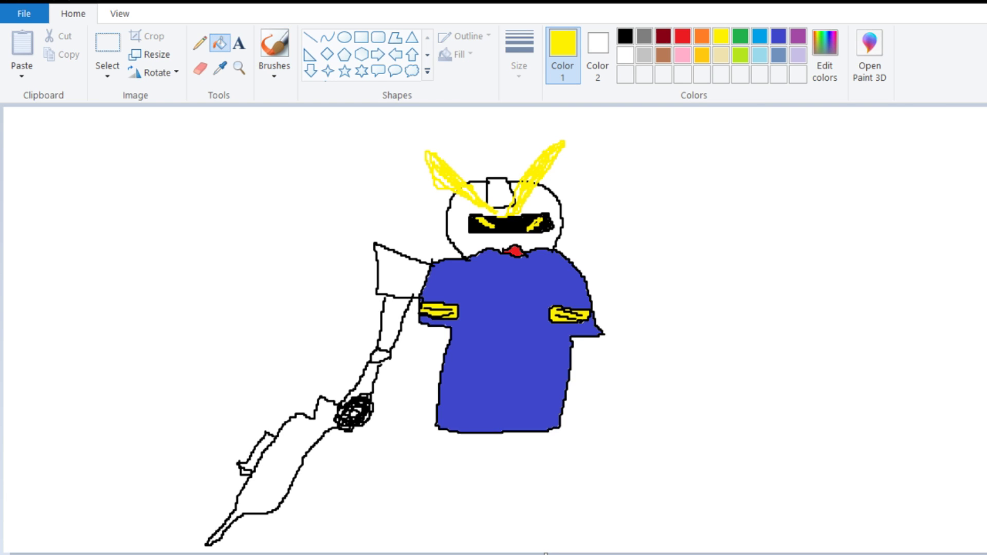
pyautogui.click(380, 267)
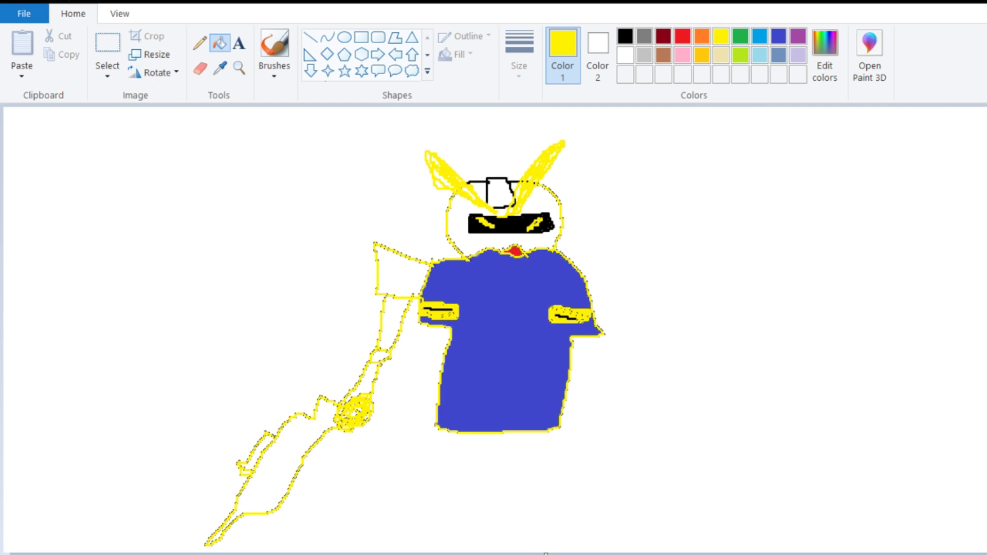
pyautogui.hotkey('ctrl', 'z')
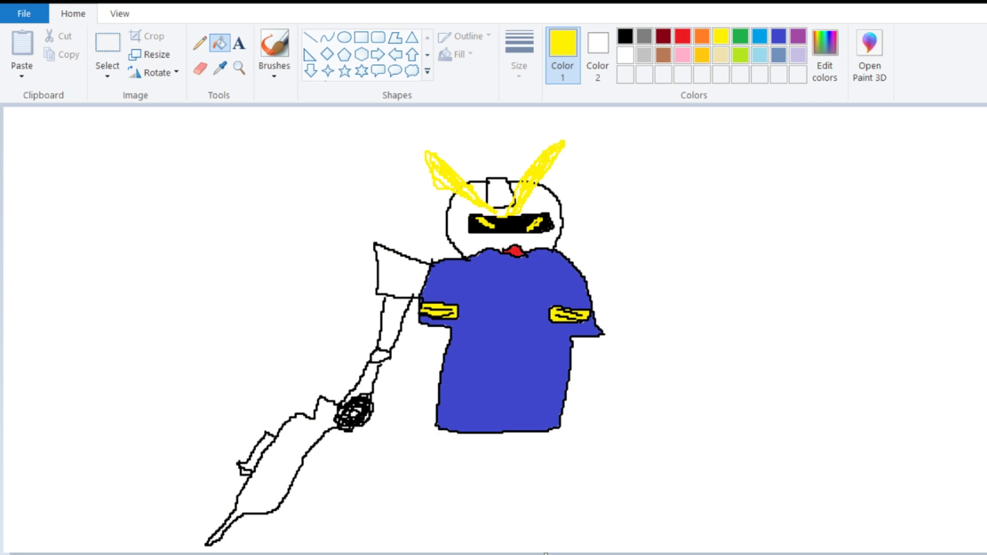
pyautogui.click(246, 472)
# Step: Fill the gun's body and its side attachment with dark gray
pyautogui.click(644, 36)
pyautogui.click(272, 478)
pyautogui.click(720, 360)
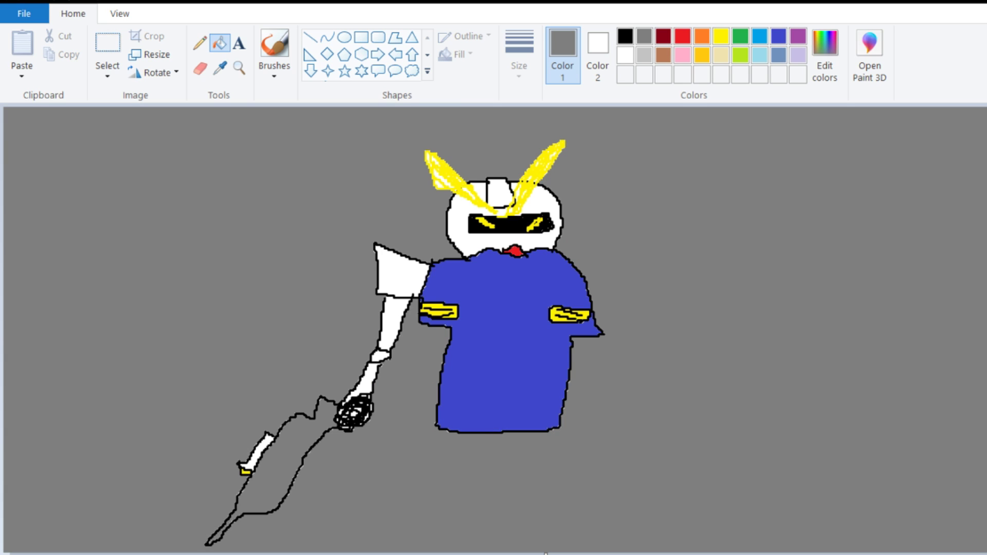
pyautogui.hotkey('ctrl', 'z')
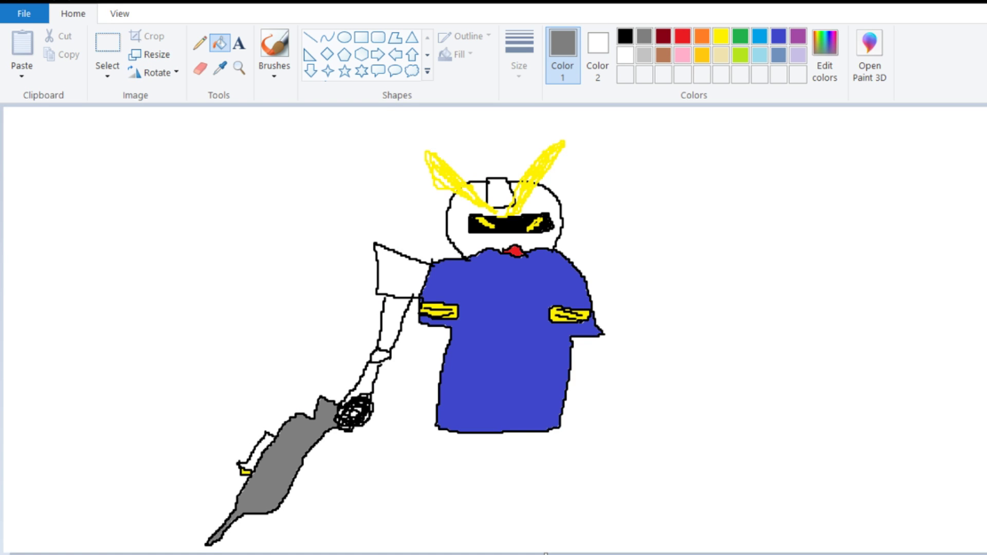
pyautogui.click(255, 451)
# Step: Copy the area containing the arm and hand, paste it and place the copy on the opposite side of the torso
pyautogui.click(625, 36)
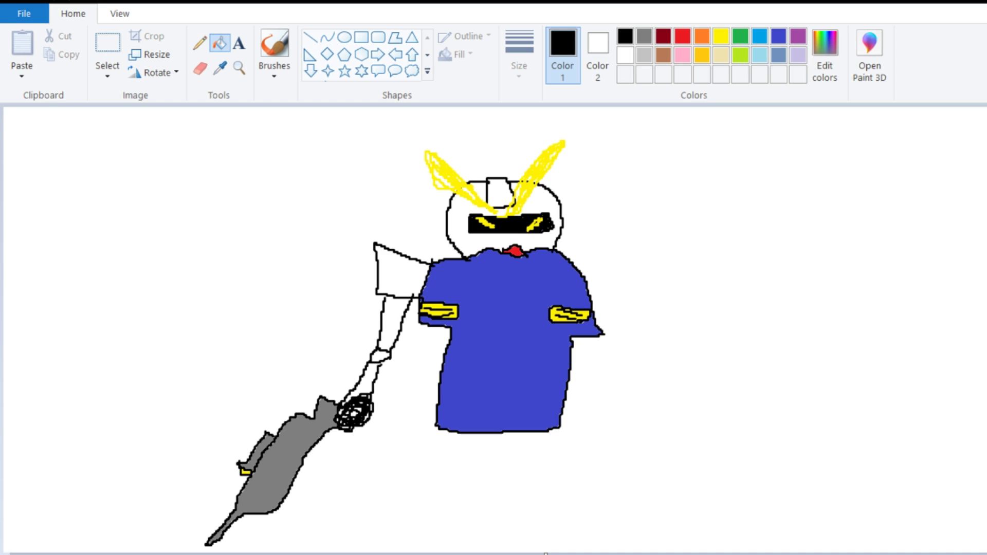
pyautogui.click(274, 46)
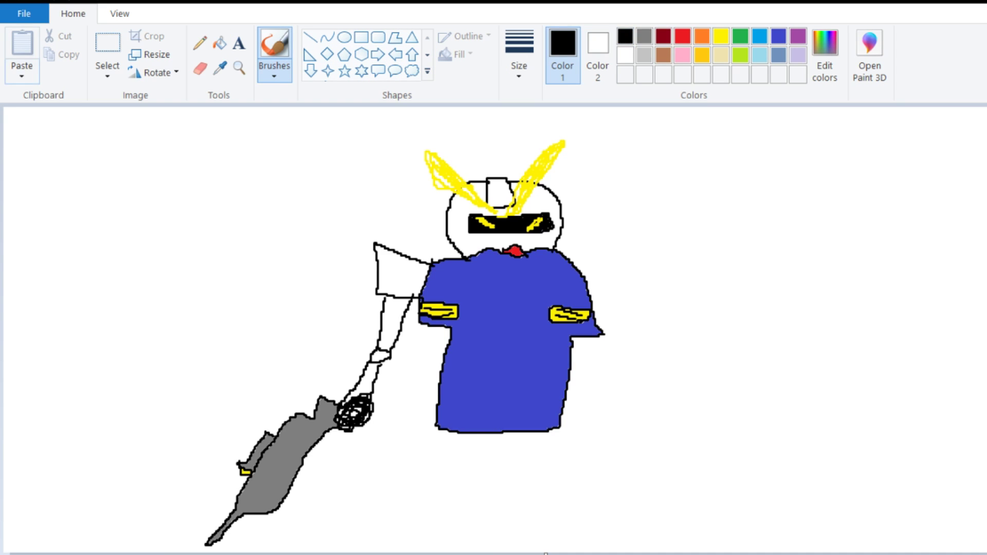
pyautogui.click(108, 43)
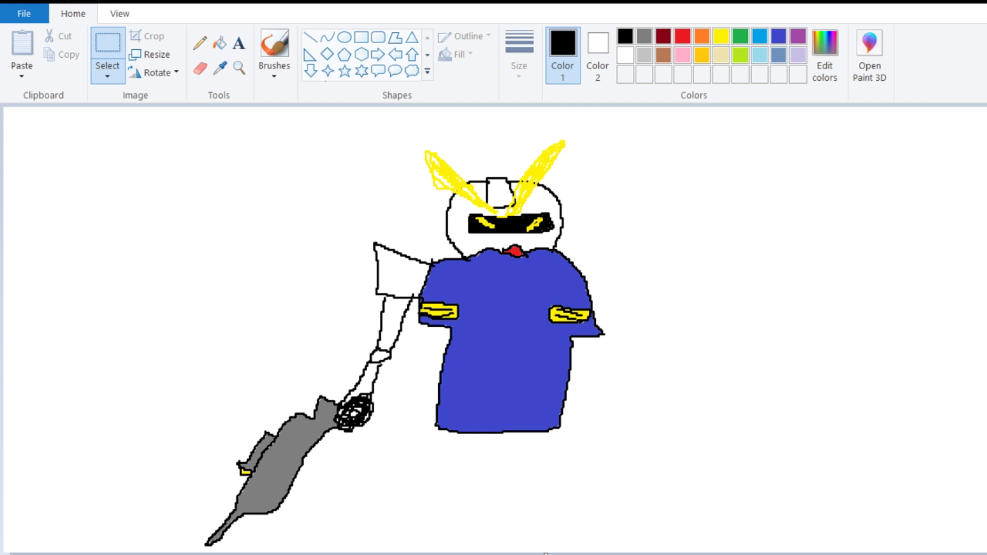
pyautogui.moveTo(314, 212); pyautogui.dragTo(416, 439)
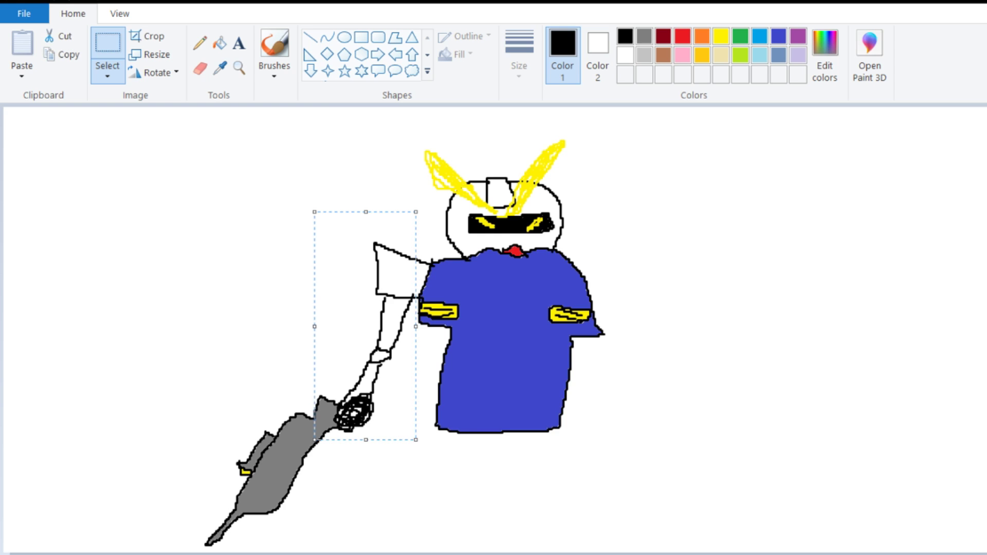
pyautogui.hotkey('ctrl', 'c')
pyautogui.click(546, 554)
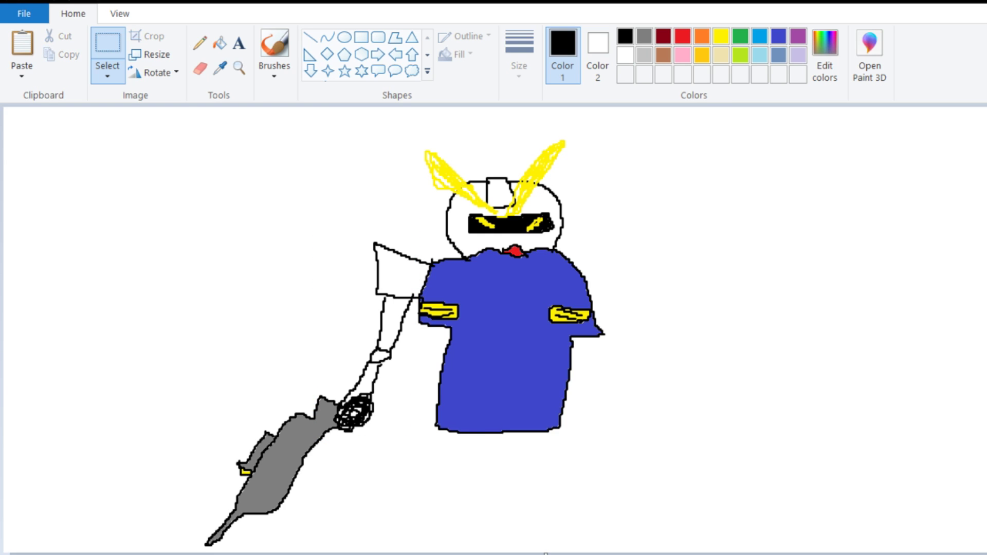
pyautogui.hotkey('ctrl', 'v')
pyautogui.moveTo(54, 221); pyautogui.dragTo(683, 313)
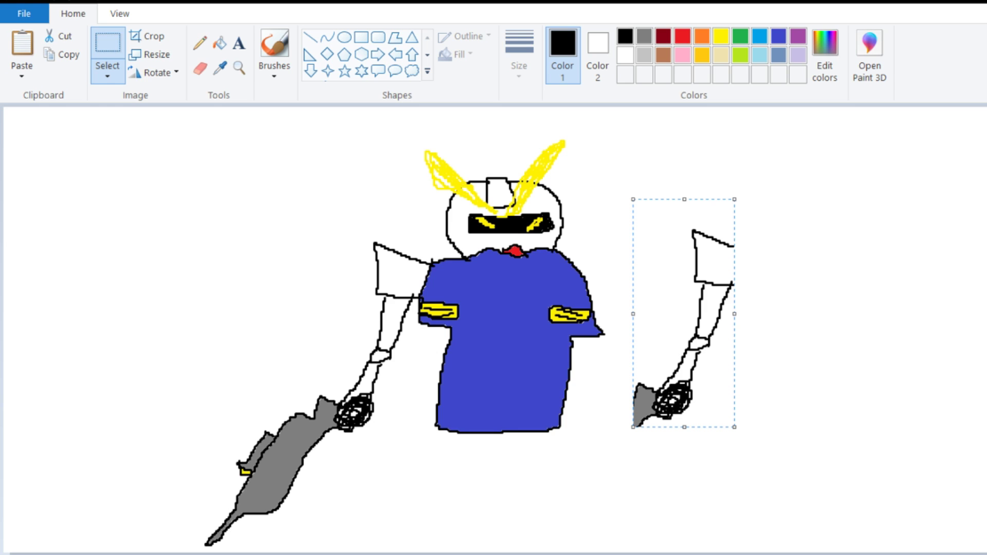
# Step: Flip the pasted arm horizontally and move it against the torso's right shoulder
pyautogui.hotkey('alt', 'h')
pyautogui.press('r')
pyautogui.press('o')
pyautogui.press('h')
pyautogui.moveTo(683, 314); pyautogui.dragTo(644, 340)
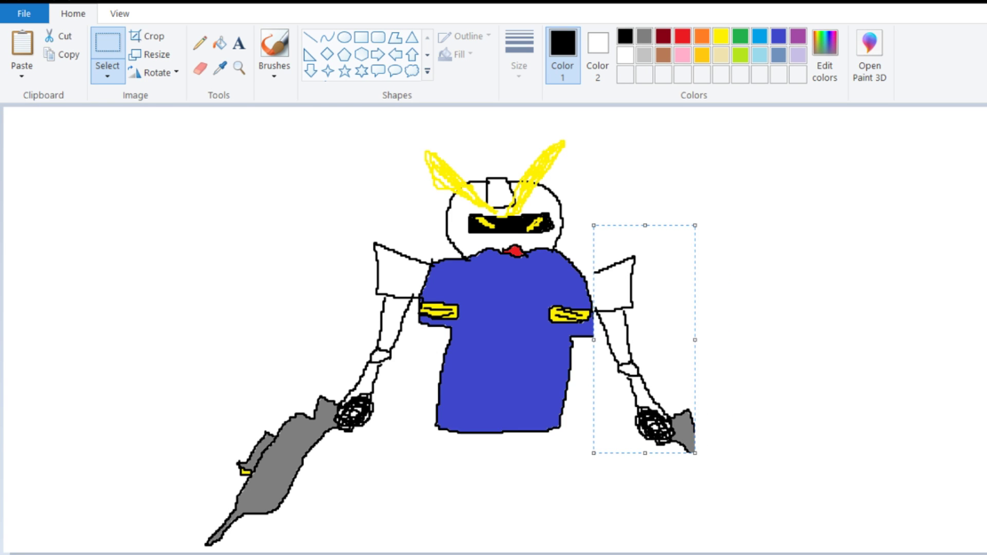
# Step: Join the copied shoulder's outline to the torso and draw a large black blade outline extending outward from the gray grip in that hand
pyautogui.press('Escape')
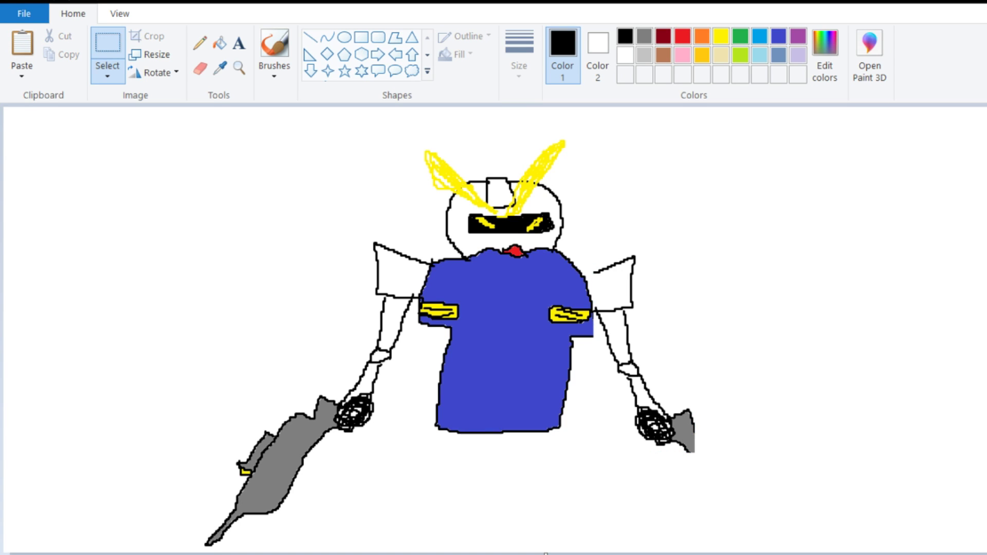
pyautogui.click(274, 46)
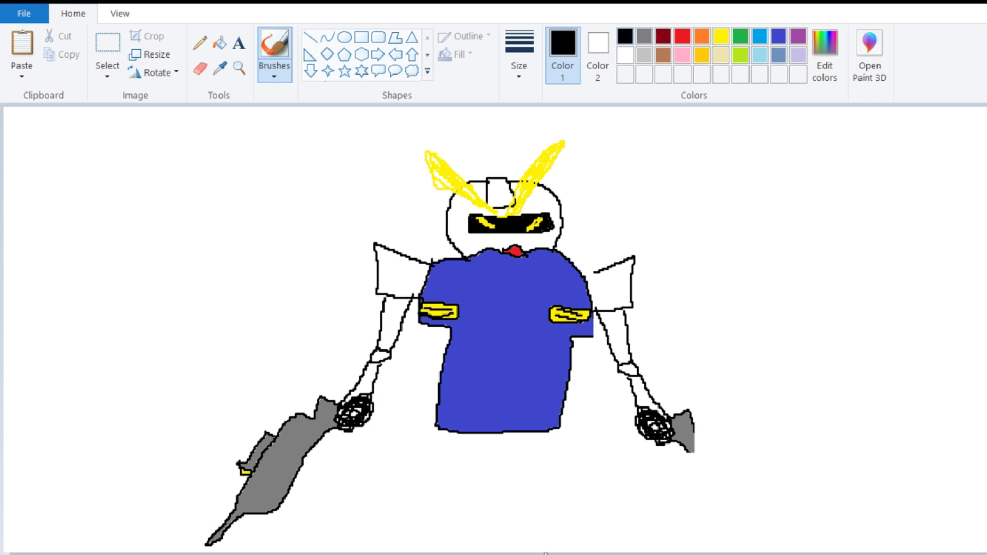
pyautogui.moveTo(594, 273); pyautogui.dragTo(584, 276)
pyautogui.moveTo(689, 453)
pyautogui.mouseDown()
pyautogui.moveTo(689, 424)
pyautogui.moveTo(930, 375)
pyautogui.moveTo(886, 460)
pyautogui.moveTo(740, 465)
pyautogui.moveTo(697, 452)
pyautogui.mouseUp()
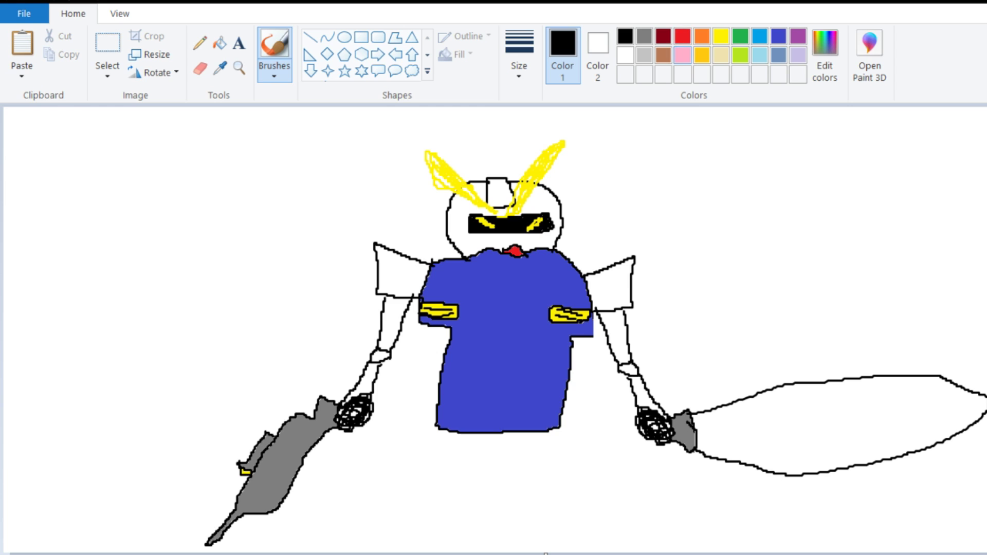
# Step: Fill the blade with light pink
pyautogui.click(682, 55)
pyautogui.click(220, 43)
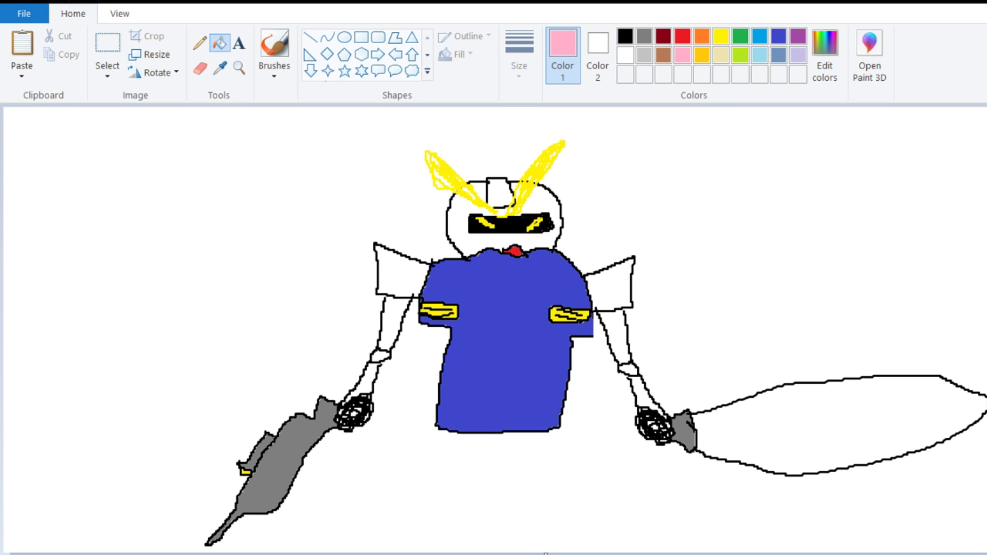
pyautogui.click(823, 424)
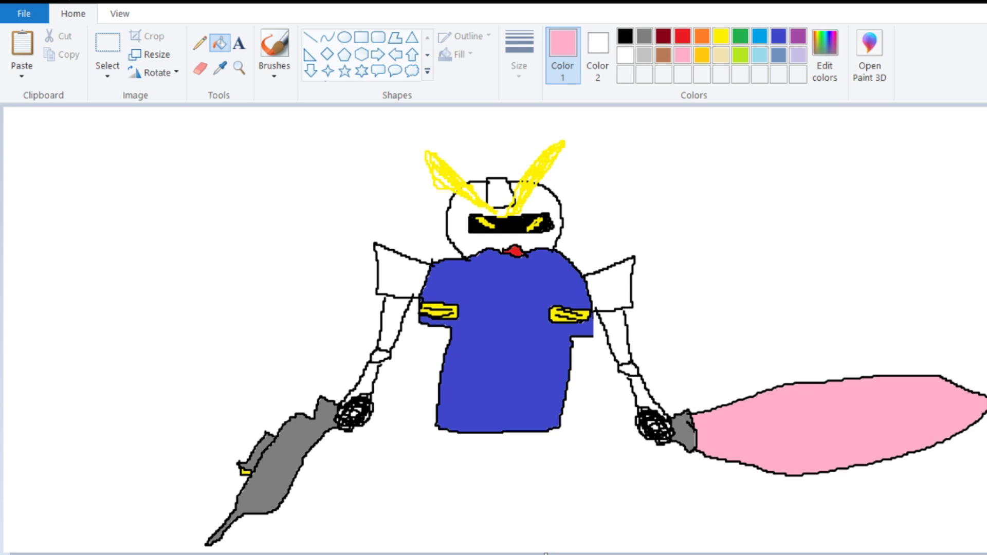
# Step: Draw a black waist section with a notched lower edge under the torso, adding two four-sided panels with a diagonal line inside each
pyautogui.click(625, 36)
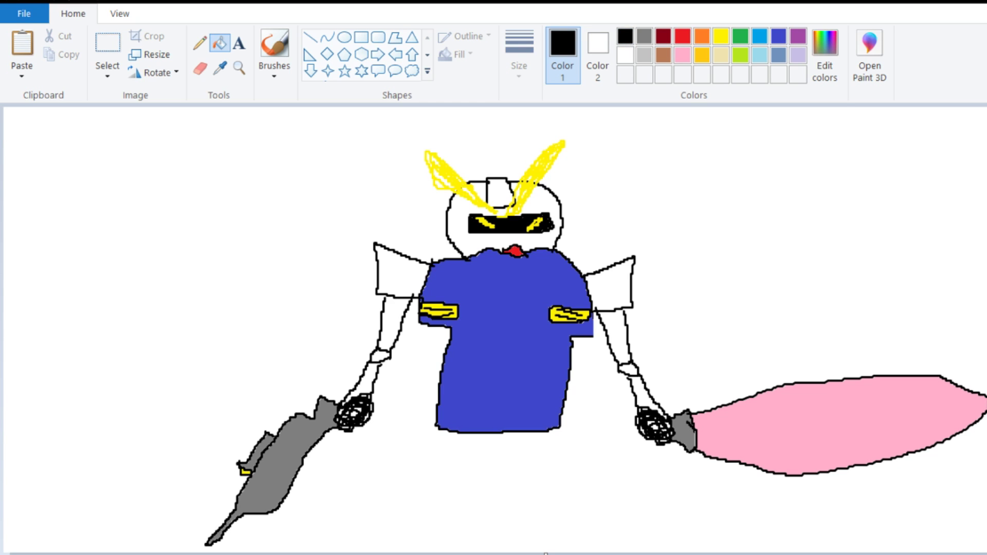
pyautogui.scroll(-1, 495, 329)
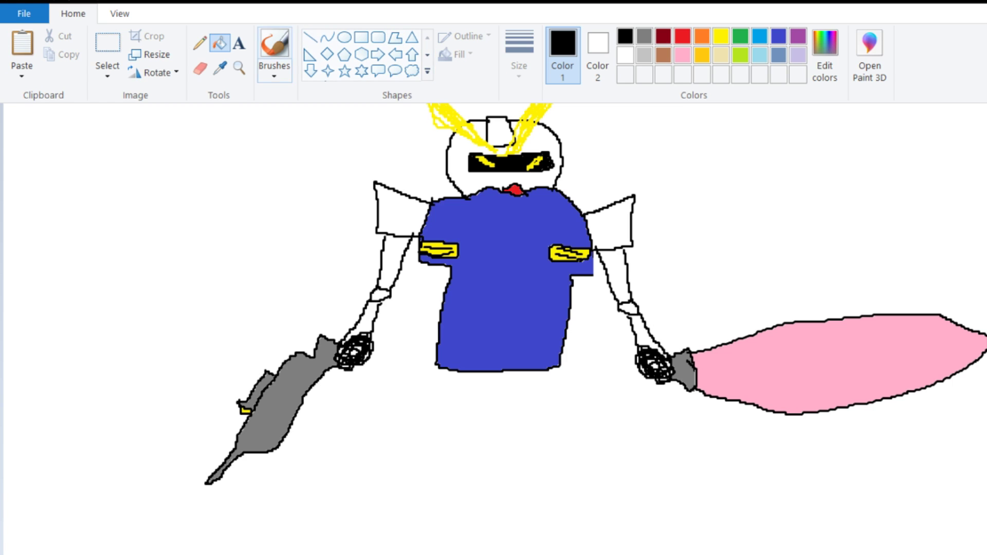
pyautogui.click(274, 51)
pyautogui.moveTo(436, 366)
pyautogui.mouseDown()
pyautogui.moveTo(434, 398)
pyautogui.moveTo(464, 431)
pyautogui.moveTo(491, 424)
pyautogui.moveTo(493, 413)
pyautogui.moveTo(502, 431)
pyautogui.moveTo(535, 433)
pyautogui.moveTo(563, 399)
pyautogui.moveTo(561, 360)
pyautogui.mouseUp()
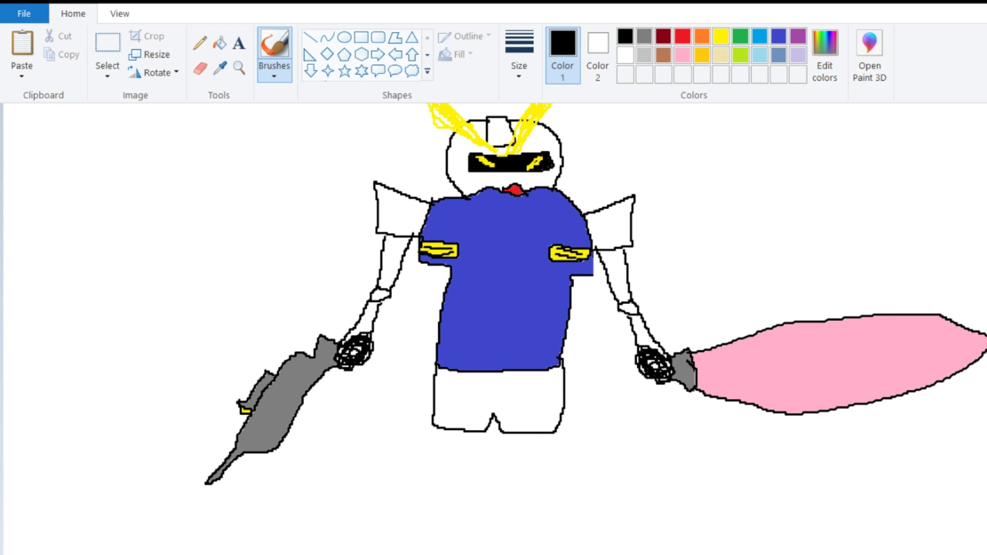
pyautogui.moveTo(445, 412)
pyautogui.mouseDown()
pyautogui.moveTo(446, 386)
pyautogui.moveTo(472, 382)
pyautogui.moveTo(485, 386)
pyautogui.moveTo(478, 423)
pyautogui.moveTo(449, 418)
pyautogui.moveTo(473, 414)
pyautogui.moveTo(453, 385)
pyautogui.mouseUp()
pyautogui.moveTo(519, 420)
pyautogui.mouseDown()
pyautogui.moveTo(534, 380)
pyautogui.moveTo(552, 379)
pyautogui.moveTo(554, 399)
pyautogui.moveTo(531, 430)
pyautogui.moveTo(515, 417)
pyautogui.moveTo(543, 388)
pyautogui.mouseUp()
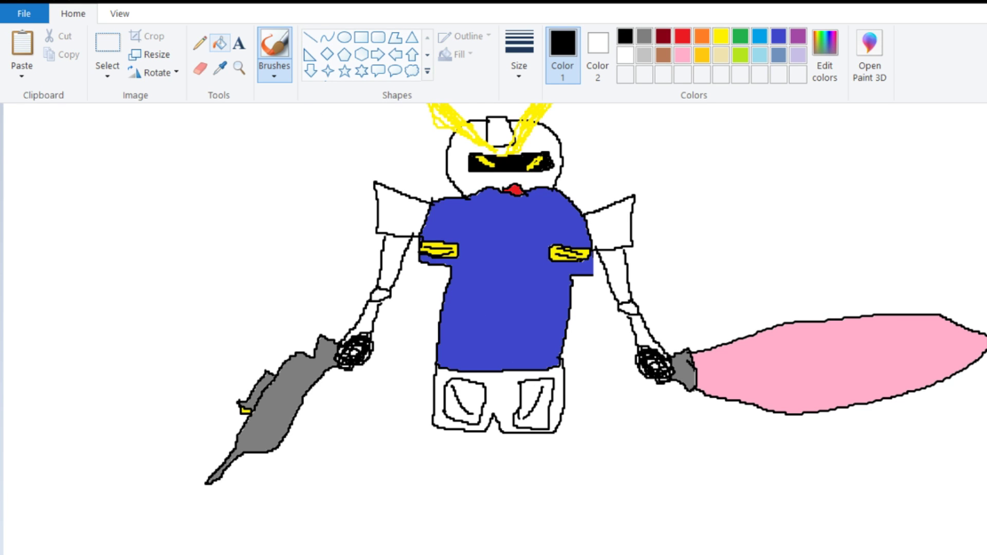
# Step: Fill both panels on the waist section with yellow
pyautogui.click(219, 43)
pyautogui.click(721, 36)
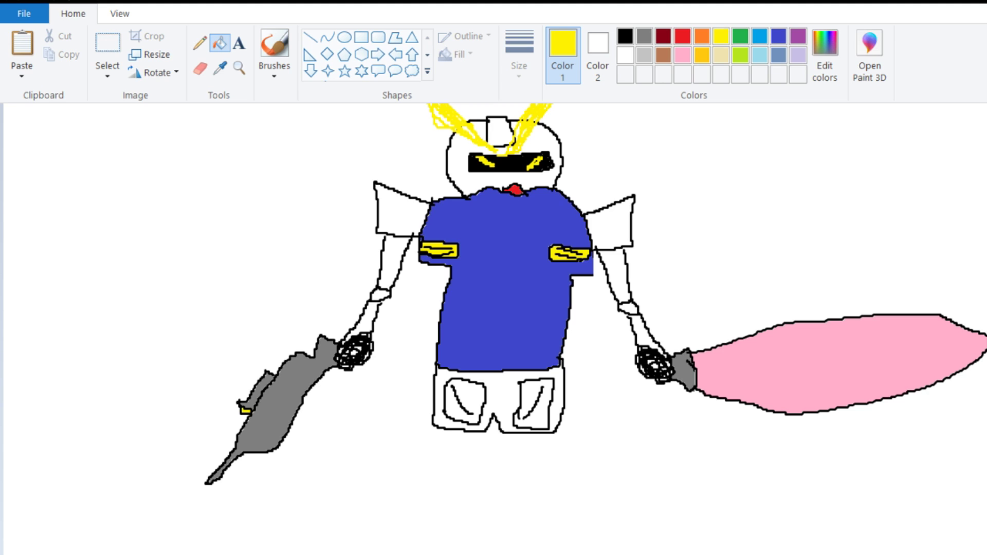
pyautogui.click(529, 412)
pyautogui.click(463, 399)
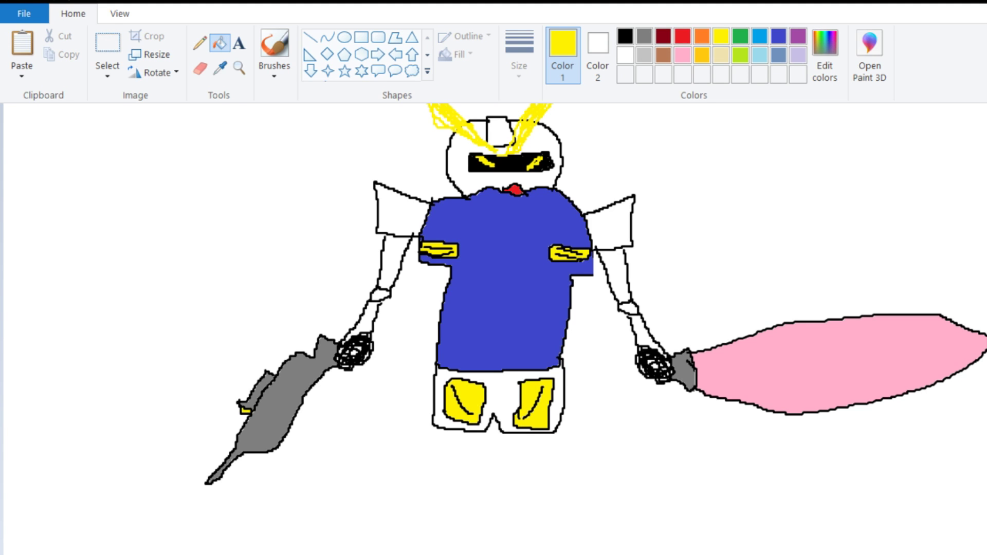
# Step: Draw two legs in black below the waist section, each with a thigh, knee joint, flared lower leg and flat foot
pyautogui.click(625, 36)
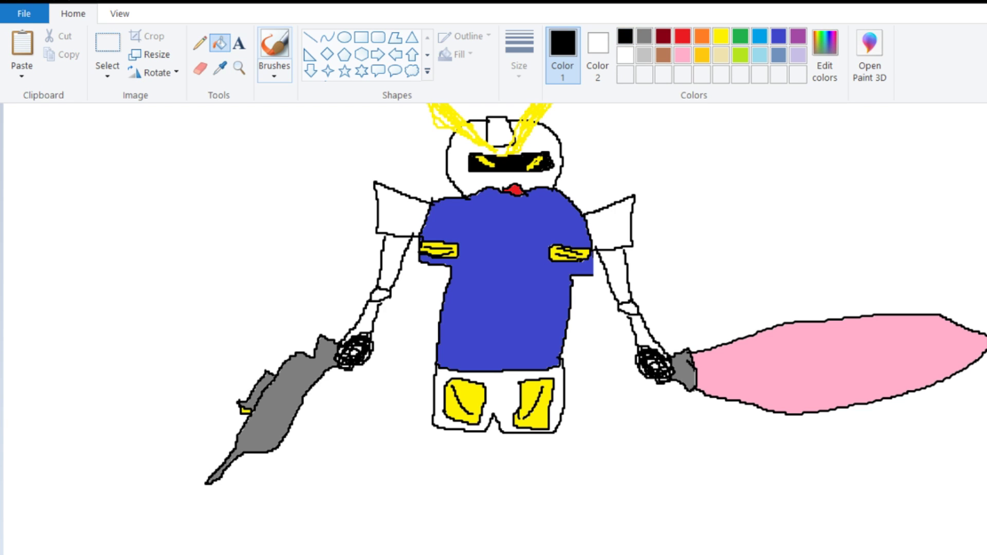
pyautogui.click(275, 44)
pyautogui.scroll(-2, 553, 513)
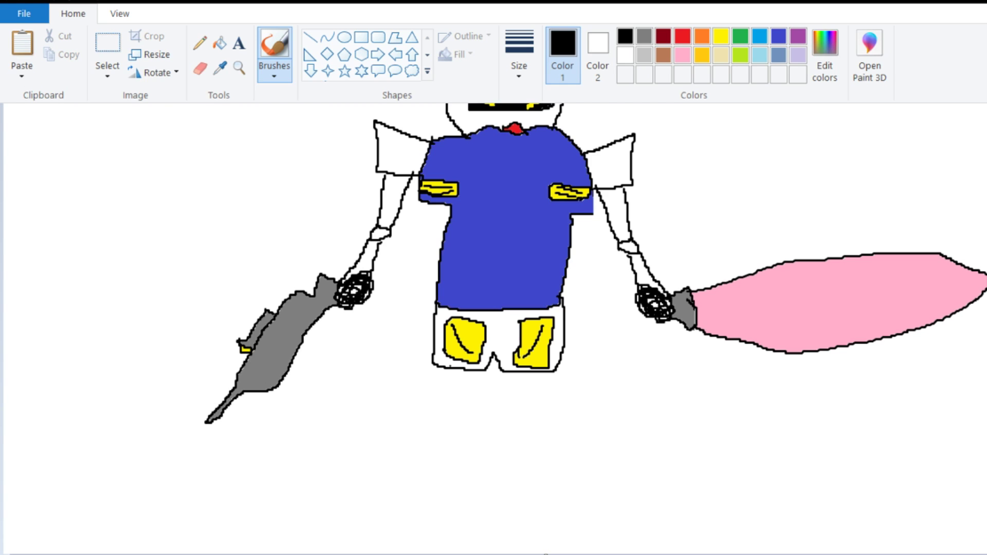
pyautogui.moveTo(445, 366)
pyautogui.mouseDown()
pyautogui.moveTo(443, 460)
pyautogui.moveTo(469, 415)
pyautogui.moveTo(477, 367)
pyautogui.moveTo(508, 393)
pyautogui.moveTo(497, 454)
pyautogui.moveTo(534, 456)
pyautogui.moveTo(539, 372)
pyautogui.mouseUp()
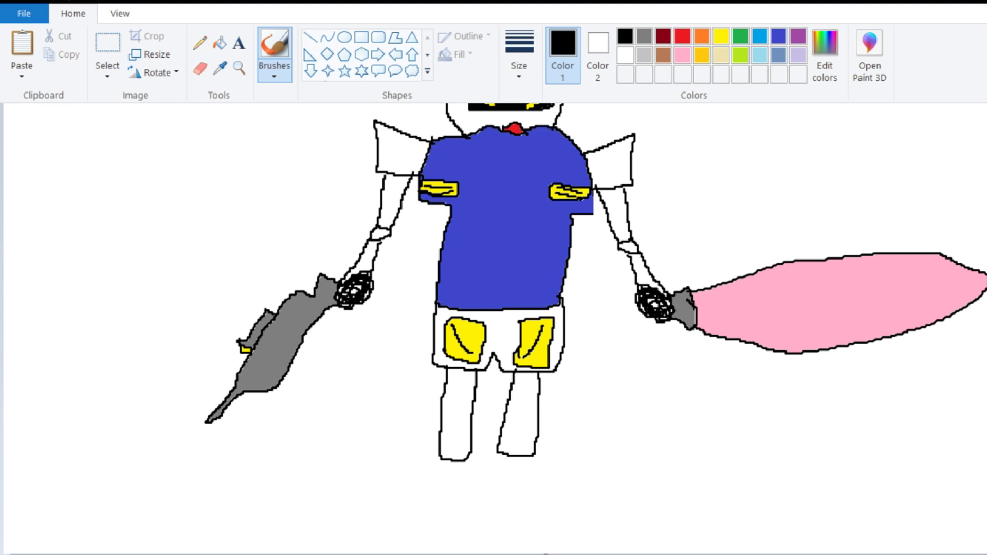
pyautogui.moveTo(497, 450)
pyautogui.mouseDown()
pyautogui.moveTo(507, 474)
pyautogui.moveTo(535, 454)
pyautogui.moveTo(511, 455)
pyautogui.moveTo(519, 465)
pyautogui.moveTo(490, 494)
pyautogui.moveTo(487, 542)
pyautogui.moveTo(566, 540)
pyautogui.moveTo(535, 553)
pyautogui.moveTo(490, 547)
pyautogui.moveTo(483, 538)
pyautogui.moveTo(534, 500)
pyautogui.moveTo(524, 464)
pyautogui.mouseUp()
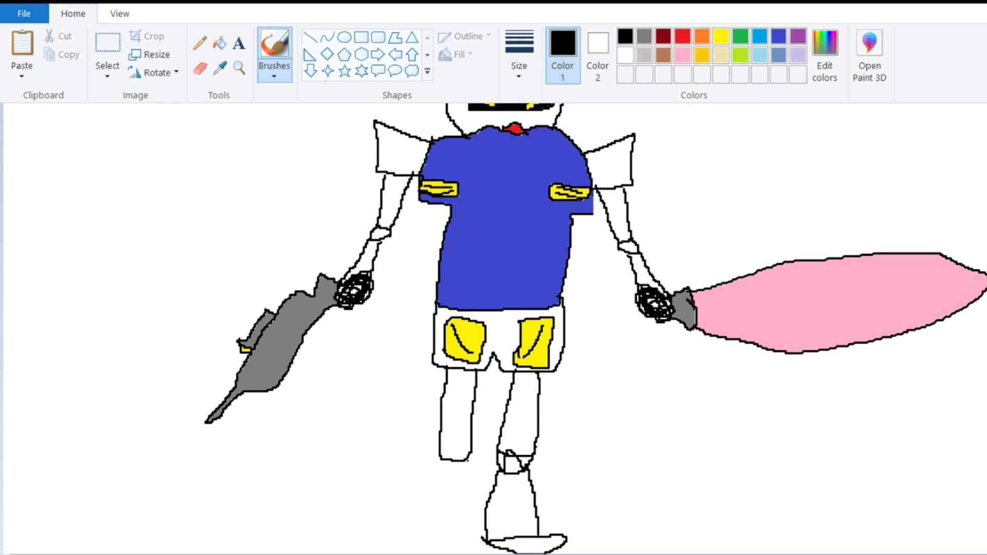
pyautogui.moveTo(440, 459)
pyautogui.mouseDown()
pyautogui.moveTo(469, 473)
pyautogui.moveTo(471, 460)
pyautogui.moveTo(438, 472)
pyautogui.moveTo(451, 450)
pyautogui.moveTo(465, 480)
pyautogui.moveTo(427, 499)
pyautogui.moveTo(413, 520)
pyautogui.moveTo(419, 533)
pyautogui.moveTo(472, 531)
pyautogui.moveTo(480, 495)
pyautogui.moveTo(469, 463)
pyautogui.mouseUp()
pyautogui.moveTo(409, 531)
pyautogui.mouseDown()
pyautogui.moveTo(383, 546)
pyautogui.moveTo(431, 549)
pyautogui.moveTo(466, 540)
pyautogui.moveTo(468, 523)
pyautogui.mouseUp()
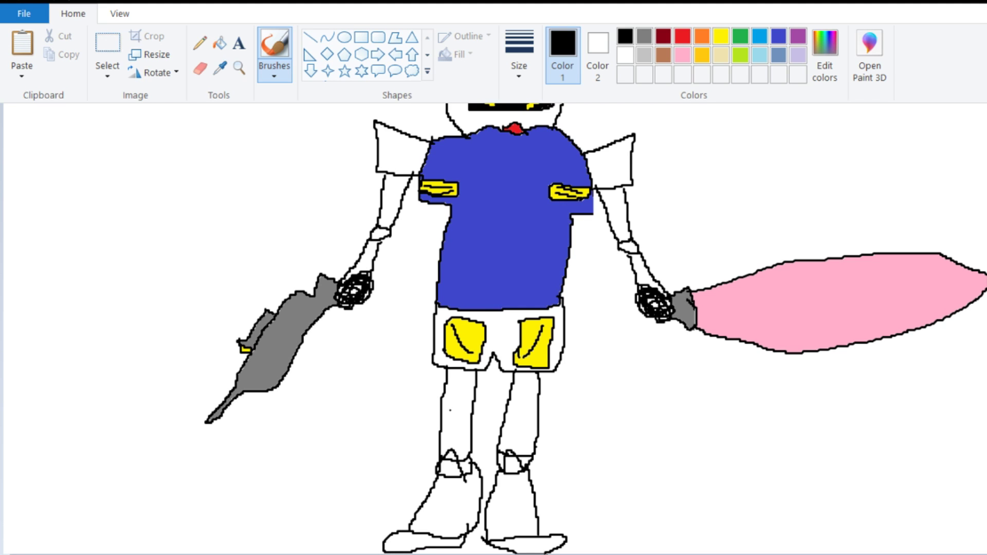
# Step: Fill both feet with red
pyautogui.click(682, 36)
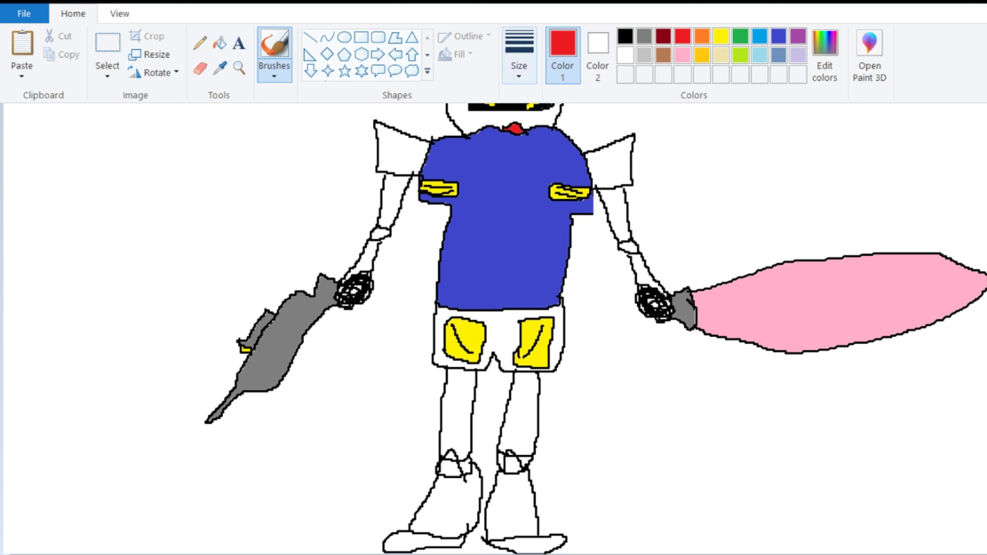
pyautogui.click(220, 43)
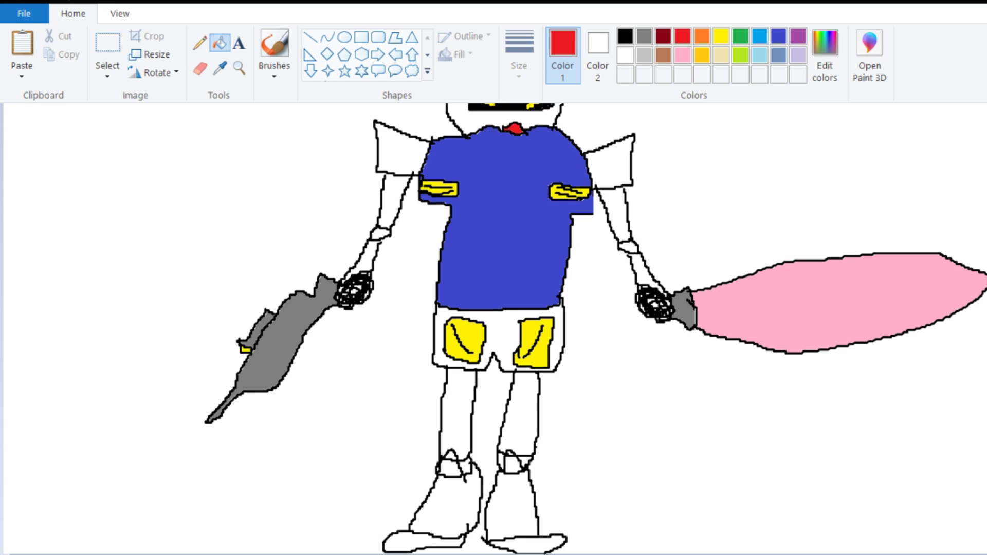
pyautogui.click(424, 542)
pyautogui.click(527, 544)
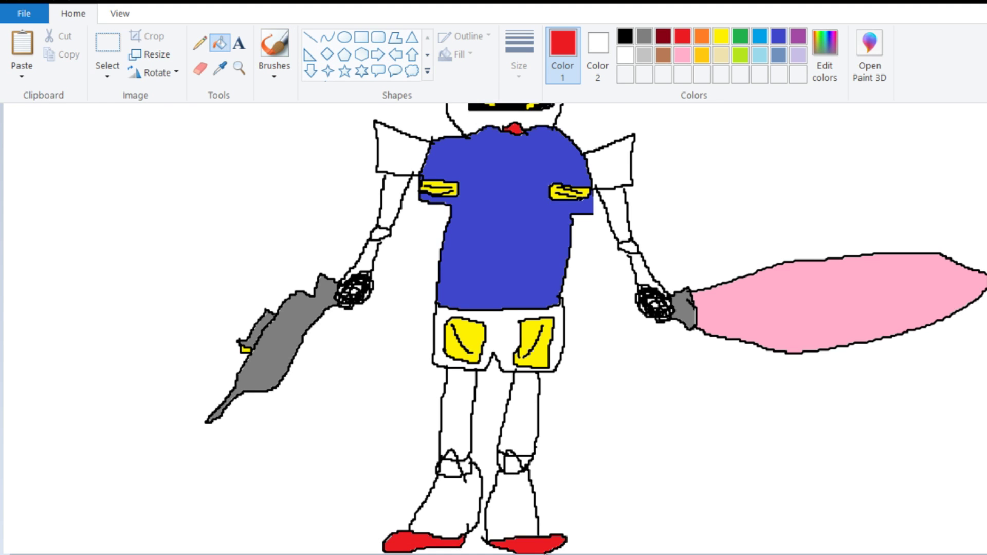
# Step: Handwrite the artist's name in black below the pink blade with the brush
pyautogui.scroll(3, 495, 329)
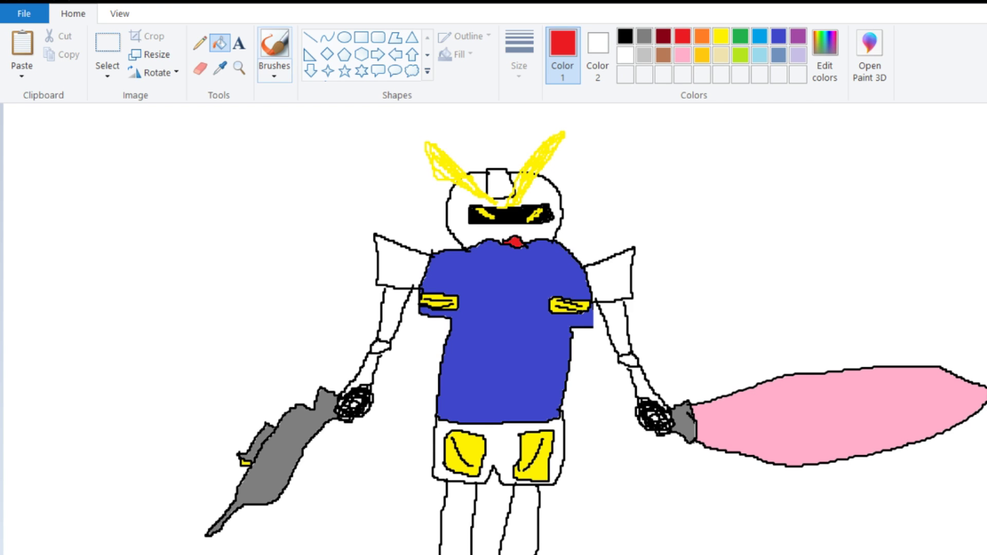
pyautogui.click(625, 36)
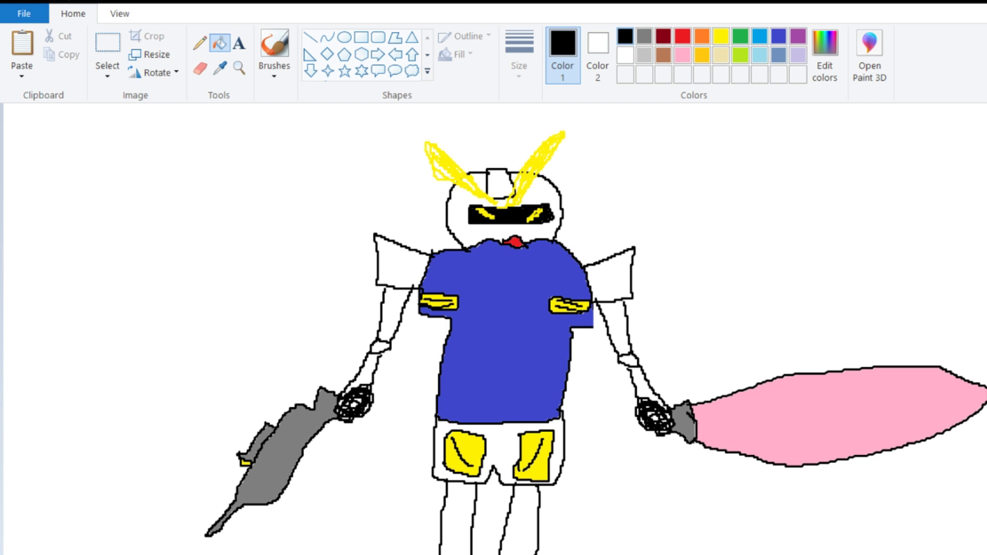
pyautogui.scroll(-3, 496, 329)
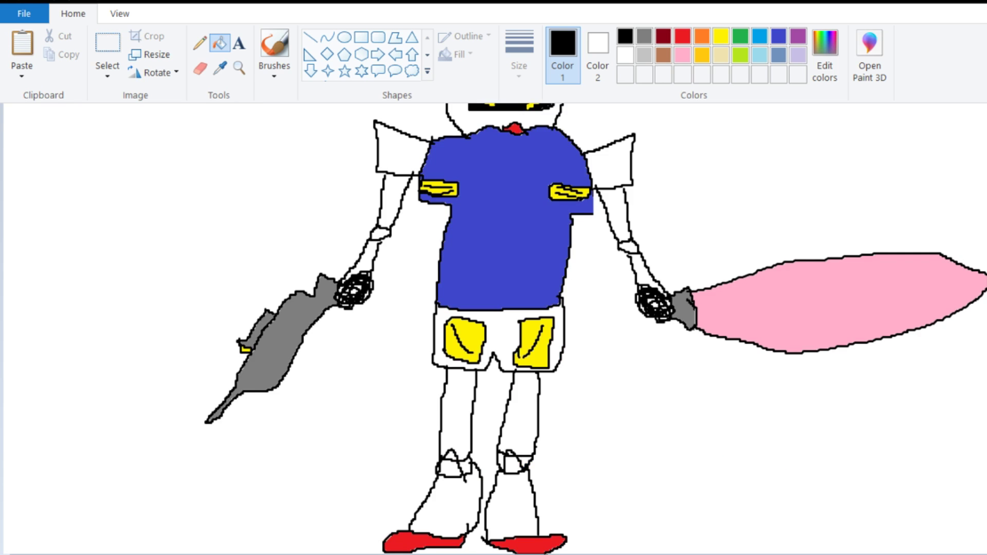
pyautogui.scroll(3, 495, 329)
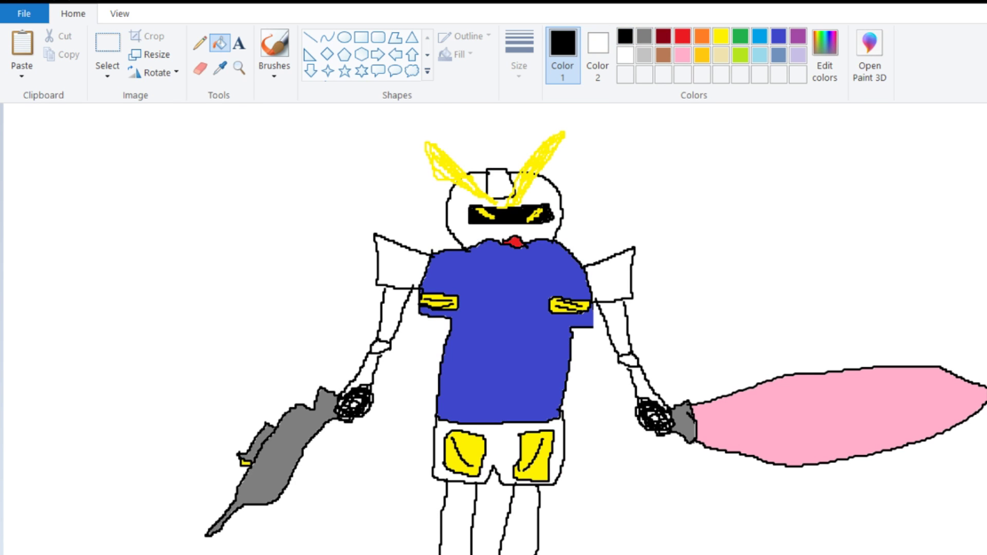
pyautogui.click(274, 45)
pyautogui.scroll(-3, 791, 446)
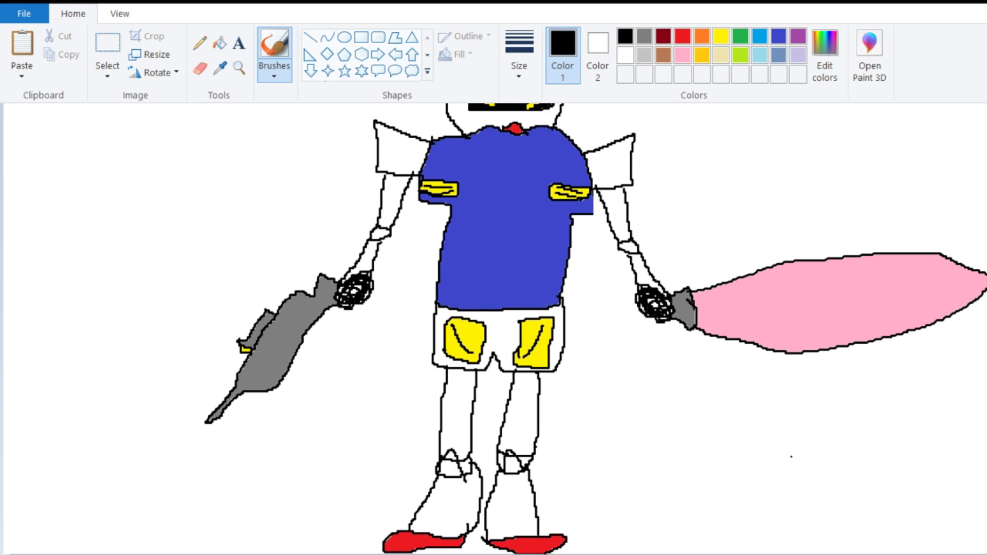
pyautogui.moveTo(730, 532)
pyautogui.mouseDown()
pyautogui.moveTo(733, 451)
pyautogui.moveTo(737, 489)
pyautogui.moveTo(721, 494)
pyautogui.moveTo(766, 526)
pyautogui.moveTo(774, 496)
pyautogui.moveTo(783, 527)
pyautogui.moveTo(769, 528)
pyautogui.moveTo(800, 517)
pyautogui.moveTo(834, 459)
pyautogui.mouseUp()
pyautogui.moveTo(853, 501)
pyautogui.mouseDown()
pyautogui.moveTo(859, 471)
pyautogui.moveTo(857, 513)
pyautogui.moveTo(878, 514)
pyautogui.moveTo(914, 465)
pyautogui.moveTo(936, 504)
pyautogui.mouseUp()
# Step: Draw a small black face with spiky hair after the signature and a short dash in front of it
pyautogui.moveTo(959, 455)
pyautogui.mouseDown()
pyautogui.moveTo(960, 484)
pyautogui.moveTo(978, 466)
pyautogui.moveTo(986, 486)
pyautogui.mouseUp()
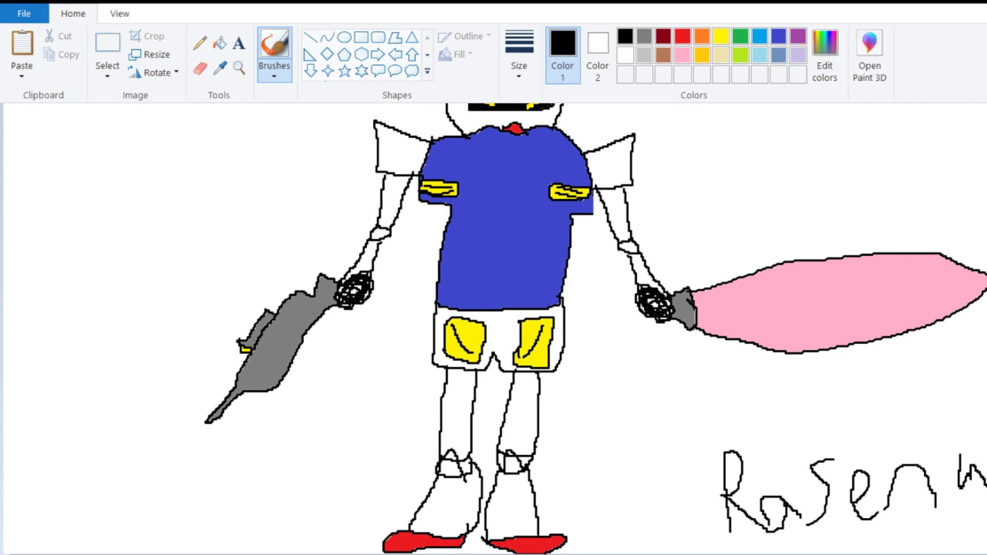
pyautogui.moveTo(986, 436)
pyautogui.mouseDown()
pyautogui.moveTo(965, 443)
pyautogui.moveTo(958, 460)
pyautogui.moveTo(980, 469)
pyautogui.mouseUp()
pyautogui.moveTo(980, 496); pyautogui.dragTo(983, 513)
pyautogui.moveTo(984, 442); pyautogui.dragTo(974, 447)
pyautogui.moveTo(692, 500); pyautogui.dragTo(715, 496)
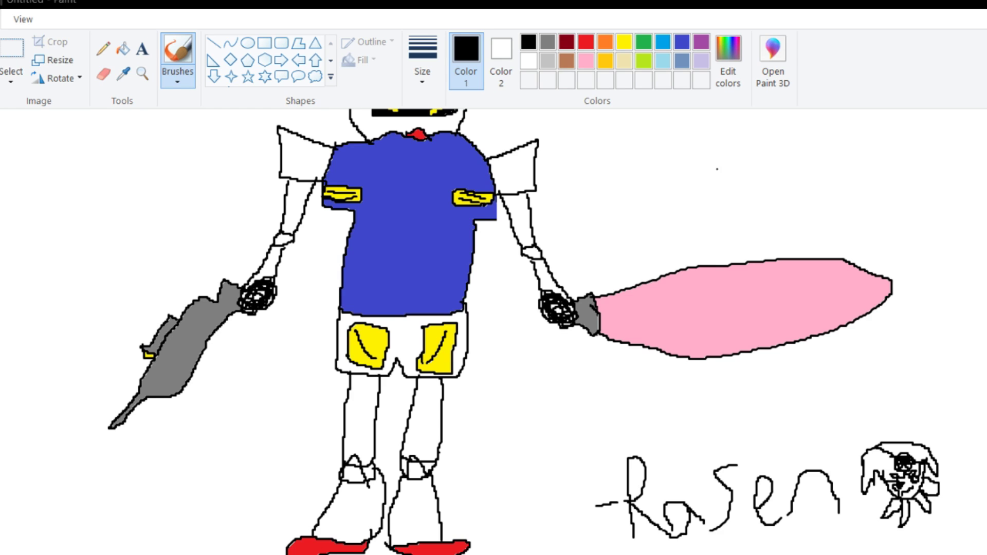
# Step: Select the entire robot drawing and delete it to clear the canvas
pyautogui.scroll(5, 493, 332)
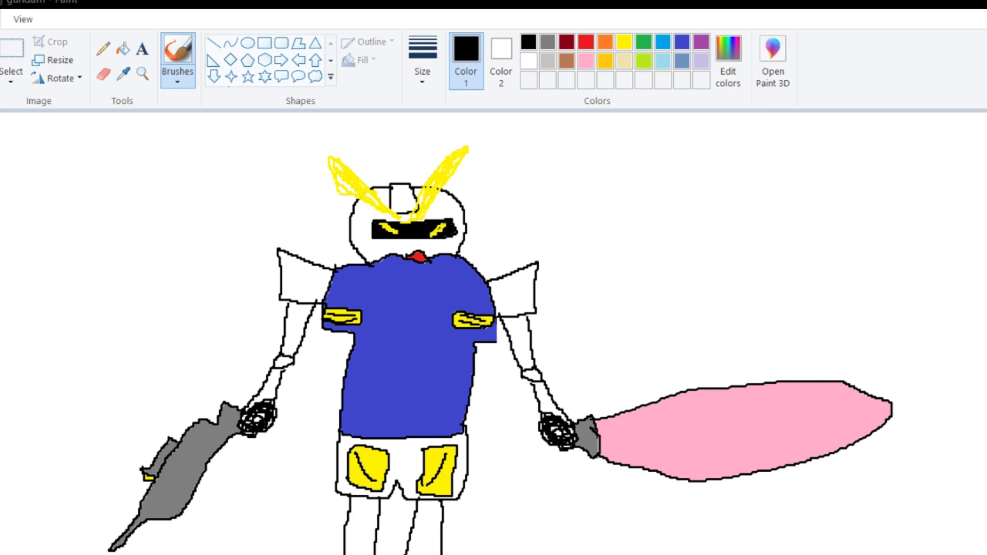
pyautogui.hotkey('ctrl', 'a')
pyautogui.scroll(-3, 493, 331)
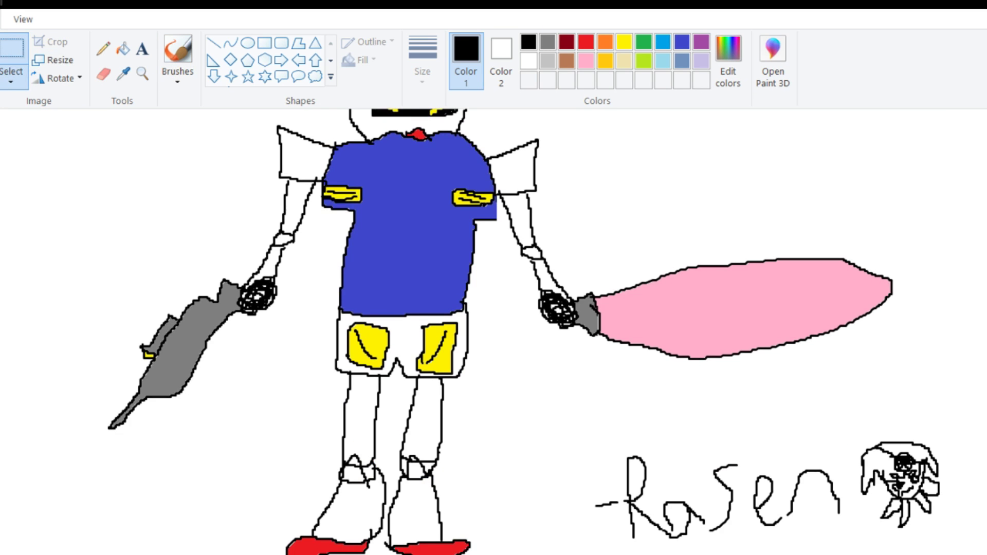
pyautogui.scroll(3, 493, 332)
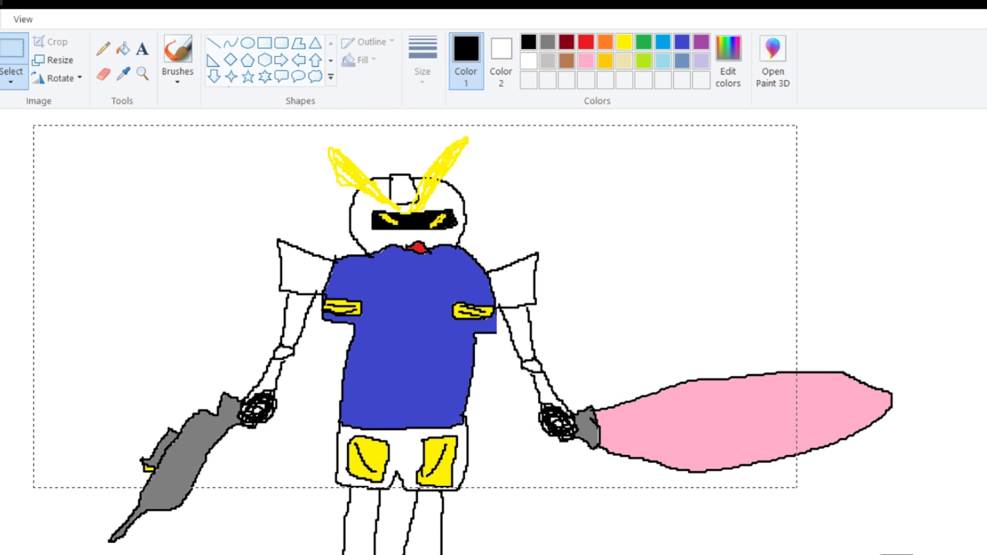
pyautogui.scroll(-3, 493, 331)
pyautogui.hotkey('ctrl', 'a')
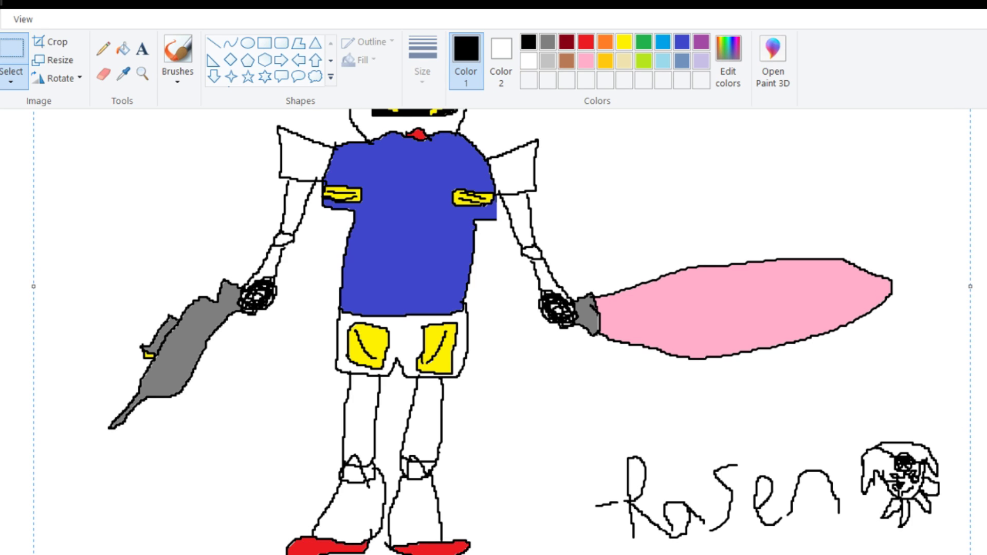
pyautogui.press('Delete')
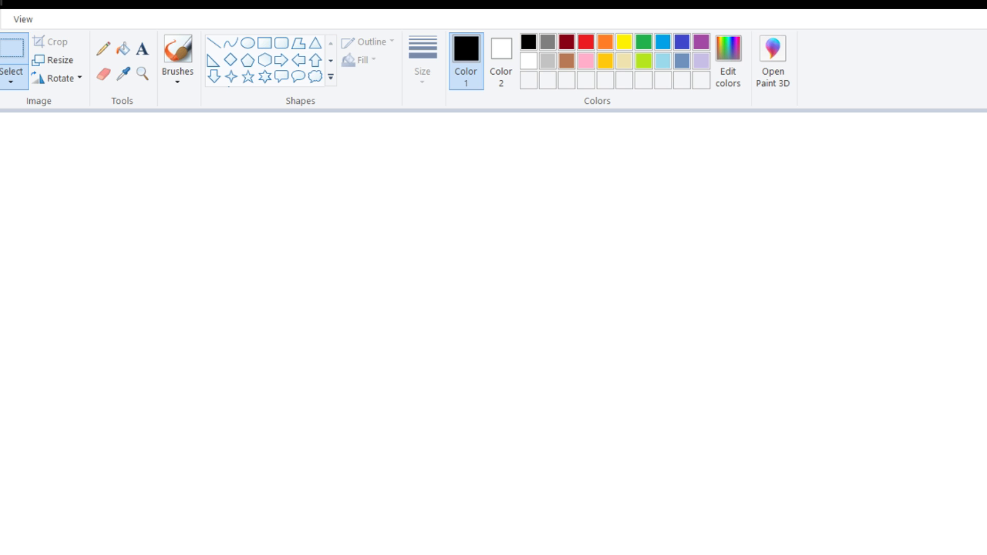
pyautogui.press('Escape')
# Step: Draw a black tapered head outline with a narrow flat top and open base, and add two scribbled eyes with slanted brows
pyautogui.click(177, 54)
pyautogui.moveTo(301, 408)
pyautogui.mouseDown()
pyautogui.moveTo(362, 218)
pyautogui.moveTo(497, 211)
pyautogui.moveTo(645, 397)
pyautogui.mouseUp()
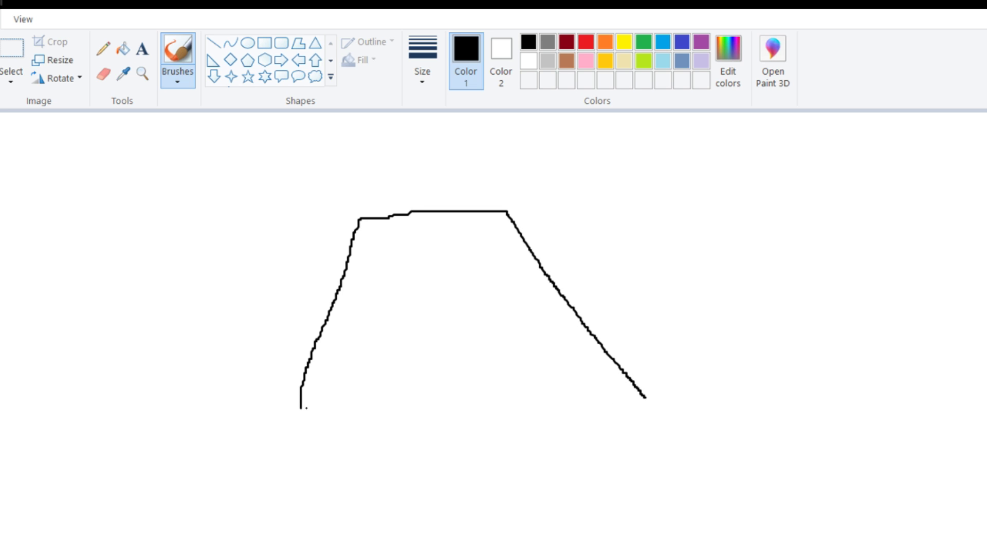
pyautogui.hotkey('ctrl', 'z')
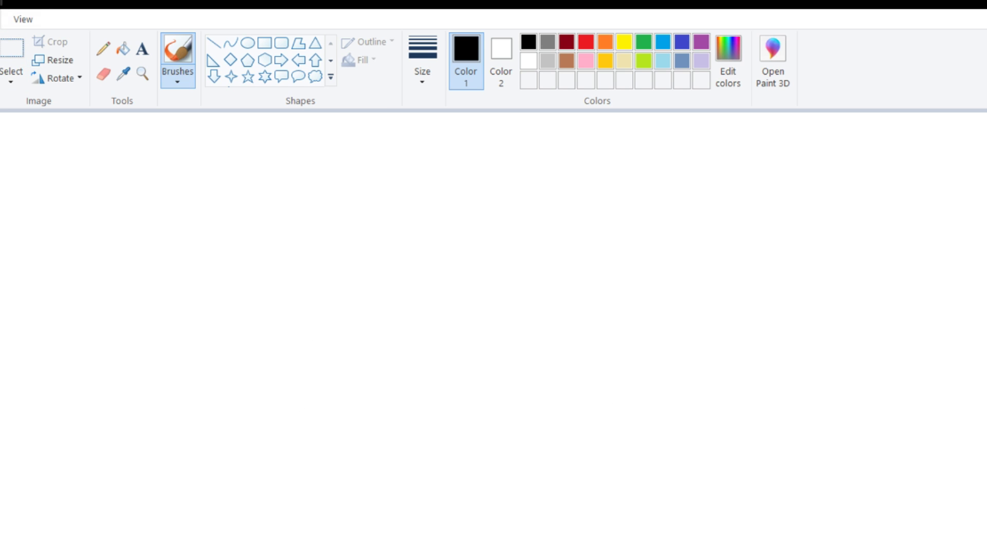
pyautogui.moveTo(387, 258)
pyautogui.mouseDown()
pyautogui.moveTo(435, 191)
pyautogui.moveTo(470, 185)
pyautogui.moveTo(544, 289)
pyautogui.mouseUp()
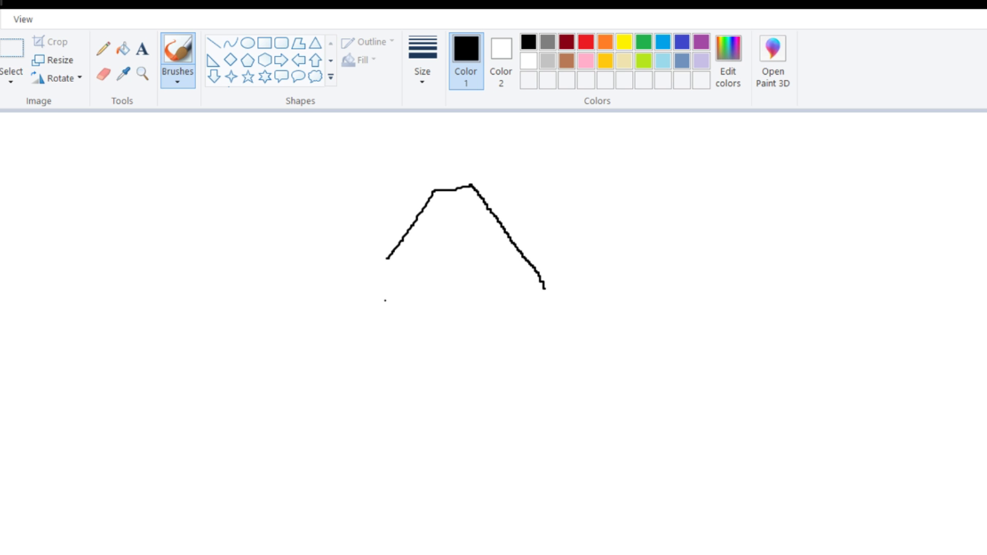
pyautogui.moveTo(378, 299); pyautogui.dragTo(388, 258)
pyautogui.moveTo(435, 226)
pyautogui.mouseDown()
pyautogui.moveTo(470, 226)
pyautogui.moveTo(477, 235)
pyautogui.moveTo(471, 219)
pyautogui.moveTo(484, 220)
pyautogui.moveTo(477, 237)
pyautogui.moveTo(481, 222)
pyautogui.moveTo(428, 205)
pyautogui.mouseUp()
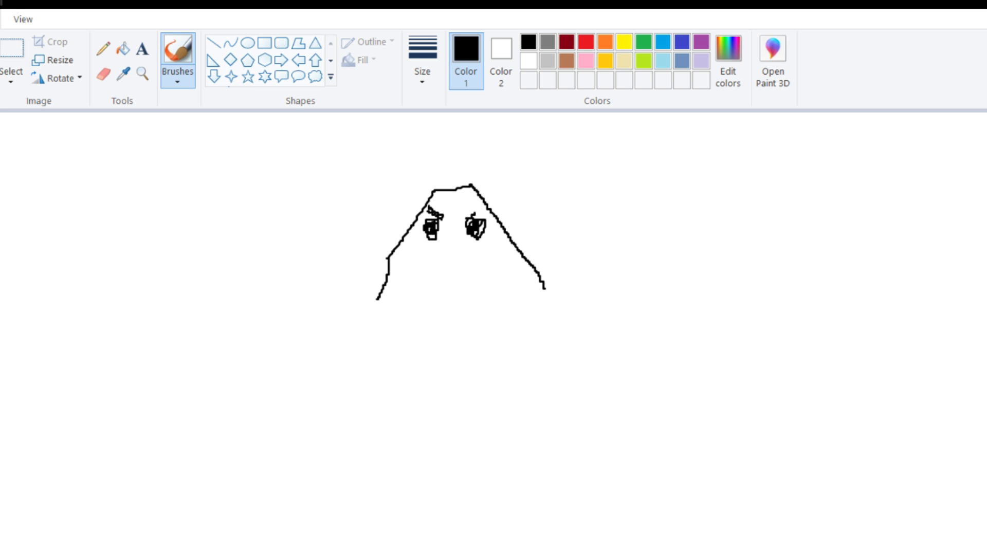
# Step: Finish the second slanted brow in black and add a D-shaped nose with a nearly straight mouth line below it
pyautogui.moveTo(470, 210); pyautogui.dragTo(465, 222)
pyautogui.moveTo(446, 255)
pyautogui.mouseDown()
pyautogui.moveTo(445, 288)
pyautogui.moveTo(473, 296)
pyautogui.moveTo(466, 260)
pyautogui.moveTo(446, 258)
pyautogui.mouseUp()
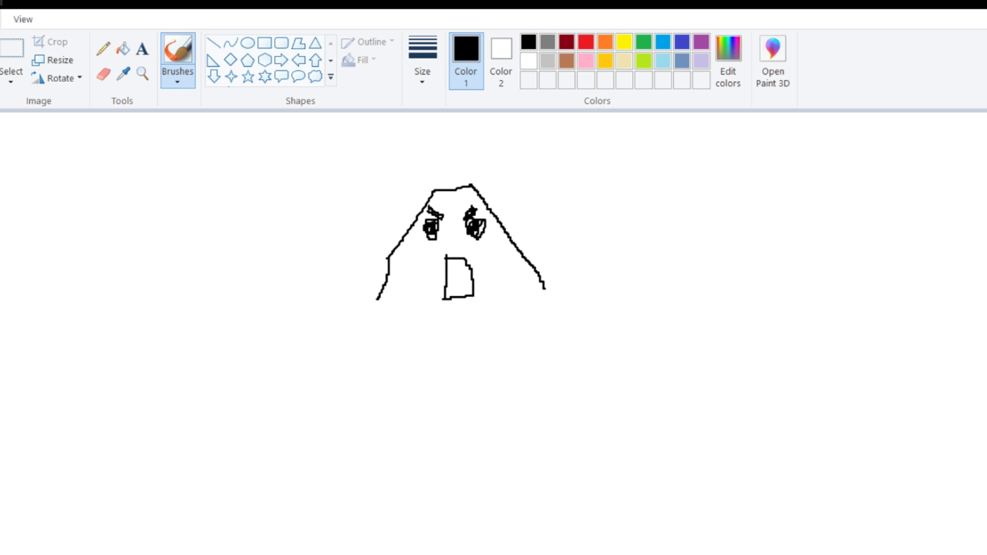
pyautogui.moveTo(412, 318); pyautogui.dragTo(519, 307)
# Step: Extend both sides of the head downward and draw a pointed horn on each side of its top
pyautogui.moveTo(382, 331); pyautogui.dragTo(400, 257)
pyautogui.moveTo(543, 321); pyautogui.dragTo(546, 286)
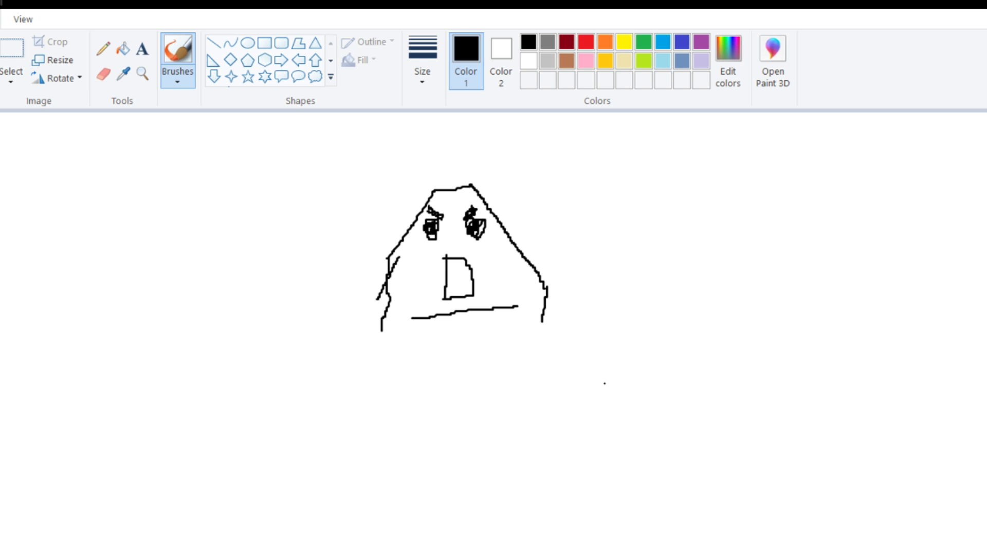
pyautogui.moveTo(412, 222)
pyautogui.mouseDown()
pyautogui.moveTo(392, 212)
pyautogui.moveTo(389, 184)
pyautogui.moveTo(422, 201)
pyautogui.moveTo(508, 181)
pyautogui.moveTo(512, 170)
pyautogui.moveTo(513, 208)
pyautogui.moveTo(496, 225)
pyautogui.mouseUp()
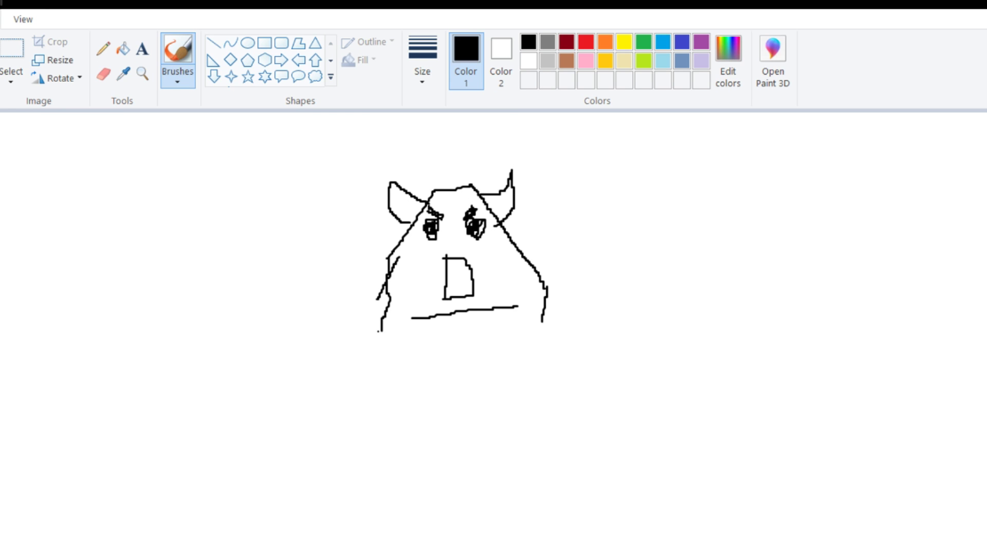
# Step: Draw a boxy torso with two long rounded arms hanging from the neck, and add two legs beneath it
pyautogui.moveTo(380, 330)
pyautogui.mouseDown()
pyautogui.moveTo(331, 371)
pyautogui.moveTo(271, 457)
pyautogui.moveTo(267, 488)
pyautogui.moveTo(280, 505)
pyautogui.moveTo(297, 515)
pyautogui.moveTo(317, 507)
pyautogui.moveTo(379, 356)
pyautogui.mouseUp()
pyautogui.moveTo(371, 394)
pyautogui.mouseDown()
pyautogui.moveTo(361, 522)
pyautogui.moveTo(535, 525)
pyautogui.moveTo(547, 498)
pyautogui.moveTo(555, 412)
pyautogui.moveTo(548, 364)
pyautogui.moveTo(535, 350)
pyautogui.moveTo(575, 409)
pyautogui.moveTo(607, 488)
pyautogui.moveTo(635, 506)
pyautogui.moveTo(652, 481)
pyautogui.moveTo(637, 428)
pyautogui.moveTo(540, 321)
pyautogui.mouseUp()
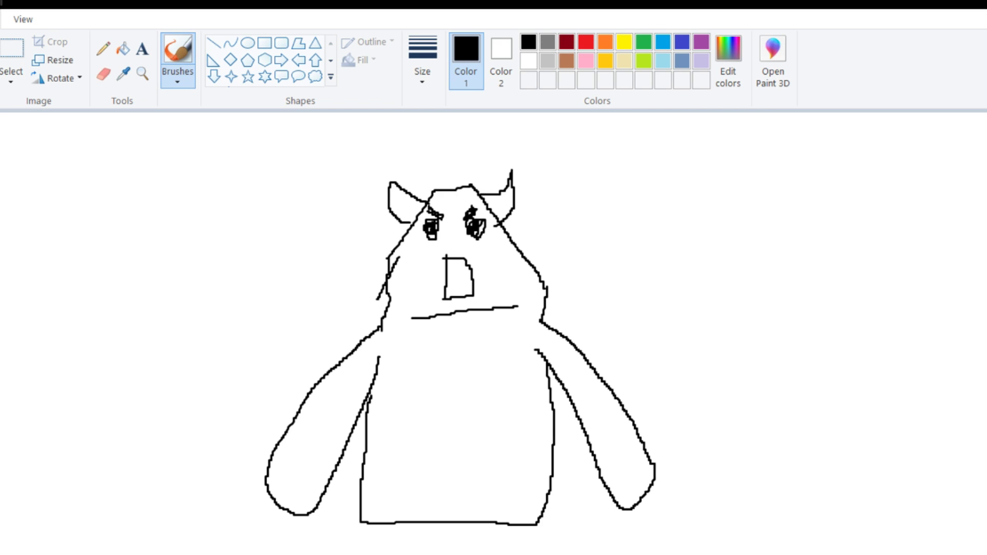
pyautogui.scroll(-2, 452, 457)
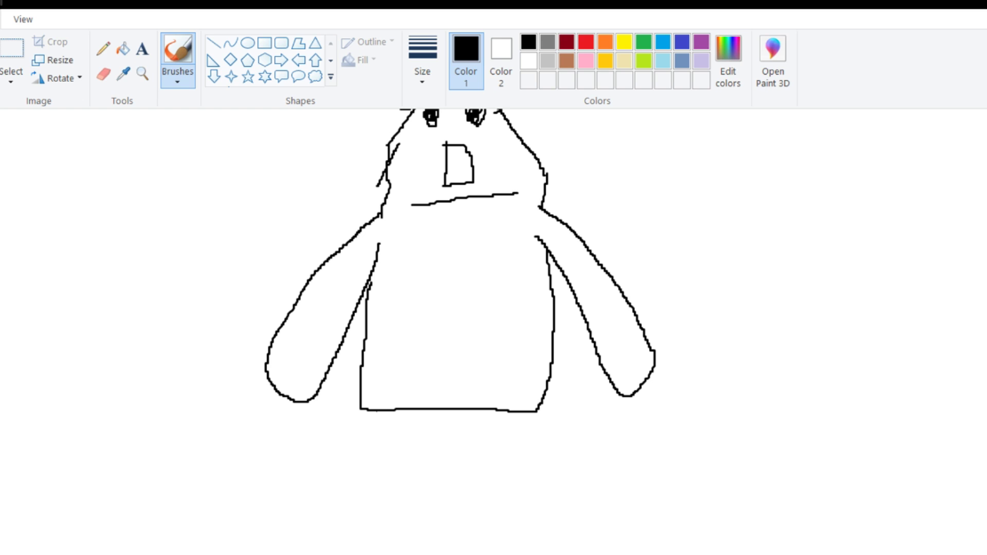
pyautogui.scroll(2, 405, 496)
pyautogui.scroll(-2, 409, 441)
pyautogui.moveTo(409, 413)
pyautogui.mouseDown()
pyautogui.moveTo(403, 444)
pyautogui.moveTo(358, 486)
pyautogui.mouseUp()
pyautogui.moveTo(483, 413)
pyautogui.mouseDown()
pyautogui.moveTo(470, 477)
pyautogui.moveTo(482, 476)
pyautogui.moveTo(488, 516)
pyautogui.mouseUp()
pyautogui.scroll(2, 419, 414)
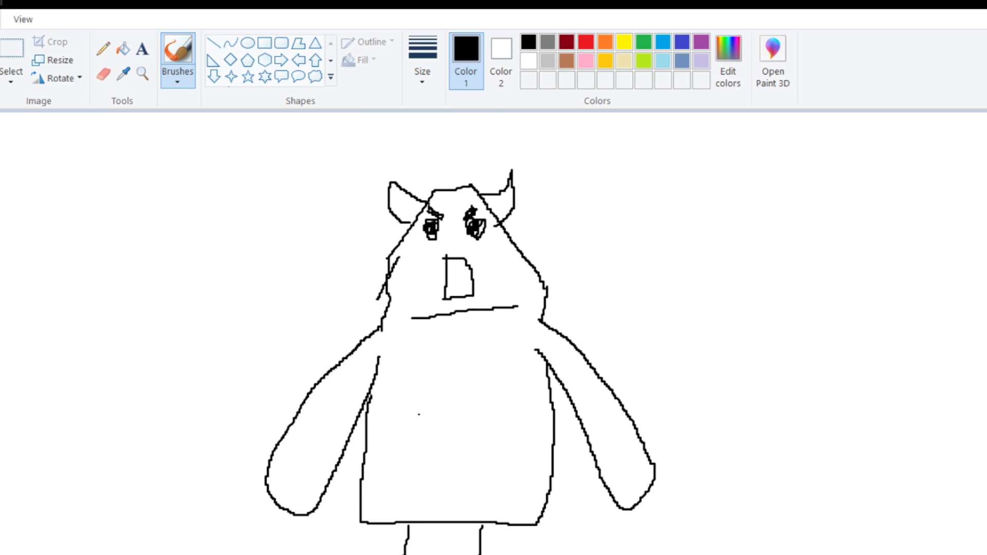
pyautogui.scroll(-2, 419, 414)
pyautogui.scroll(2, 410, 424)
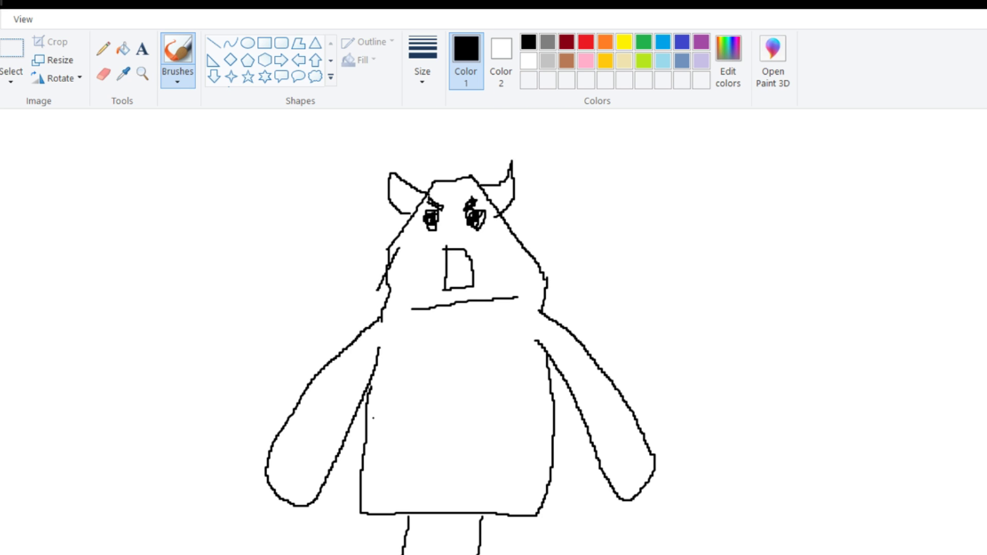
# Step: Outline a loose short-sleeved shirt over the torso and handwrite "Knack" in black across its chest
pyautogui.moveTo(364, 404)
pyautogui.mouseDown()
pyautogui.moveTo(322, 347)
pyautogui.moveTo(379, 325)
pyautogui.moveTo(603, 316)
pyautogui.moveTo(597, 355)
pyautogui.moveTo(570, 389)
pyautogui.moveTo(516, 380)
pyautogui.mouseUp()
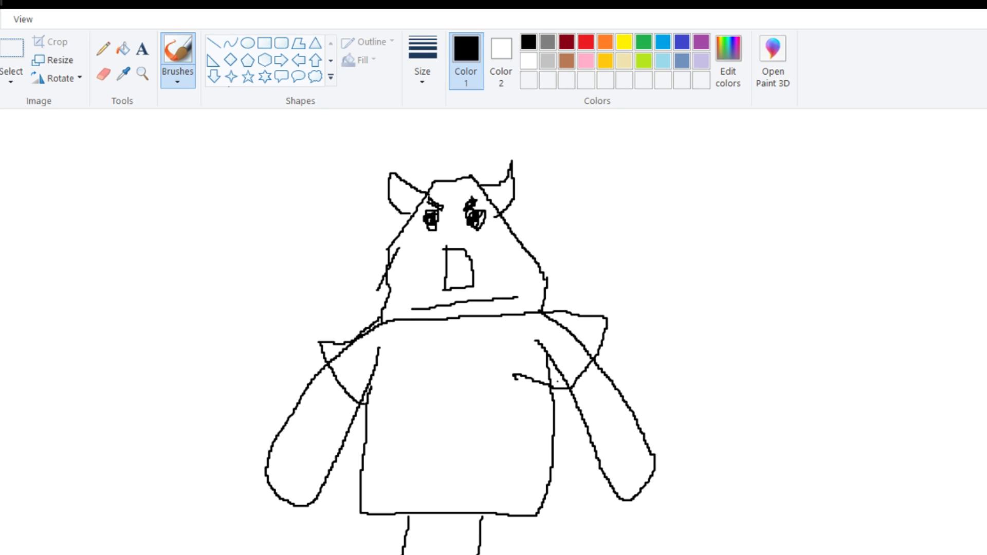
pyautogui.moveTo(554, 390)
pyautogui.mouseDown()
pyautogui.moveTo(559, 470)
pyautogui.moveTo(522, 549)
pyautogui.moveTo(340, 530)
pyautogui.moveTo(345, 433)
pyautogui.moveTo(366, 407)
pyautogui.mouseUp()
pyautogui.moveTo(393, 438)
pyautogui.mouseDown()
pyautogui.moveTo(383, 397)
pyautogui.moveTo(409, 430)
pyautogui.moveTo(424, 413)
pyautogui.moveTo(442, 428)
pyautogui.moveTo(451, 410)
pyautogui.moveTo(450, 432)
pyautogui.moveTo(467, 412)
pyautogui.moveTo(470, 427)
pyautogui.moveTo(489, 428)
pyautogui.moveTo(497, 392)
pyautogui.moveTo(497, 410)
pyautogui.moveTo(514, 420)
pyautogui.mouseUp()
pyautogui.click(447, 427)
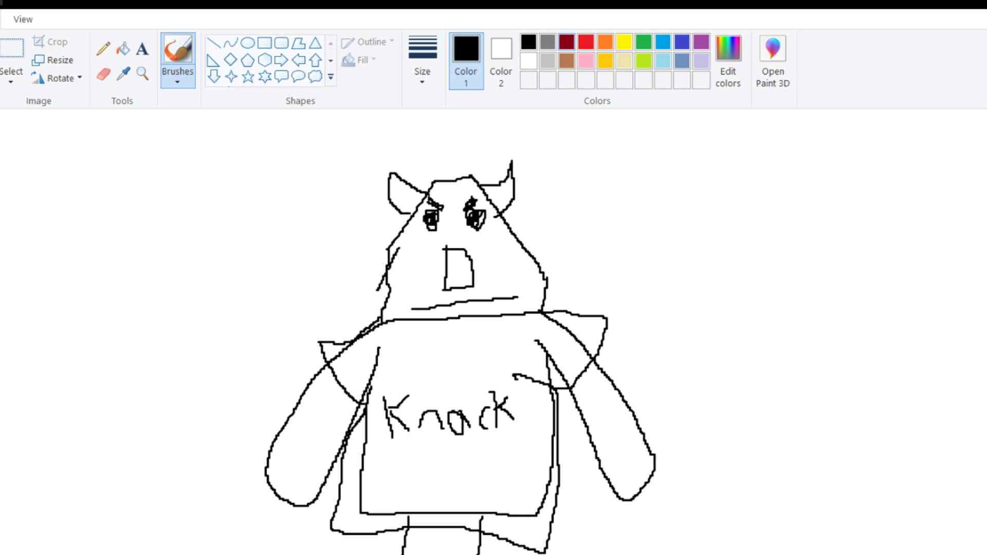
# Step: Fill the character's head and both bare forearms with brown
pyautogui.click(567, 41)
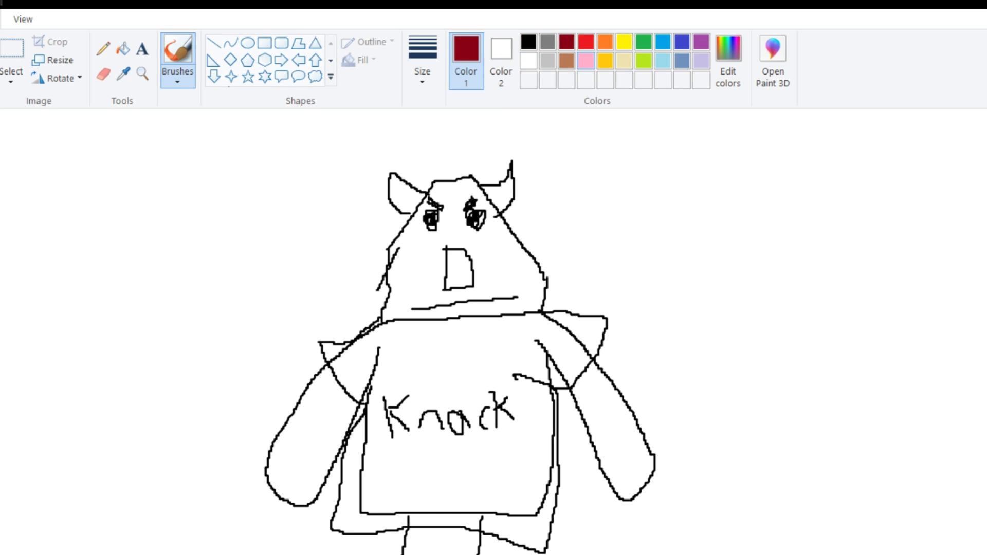
pyautogui.click(567, 60)
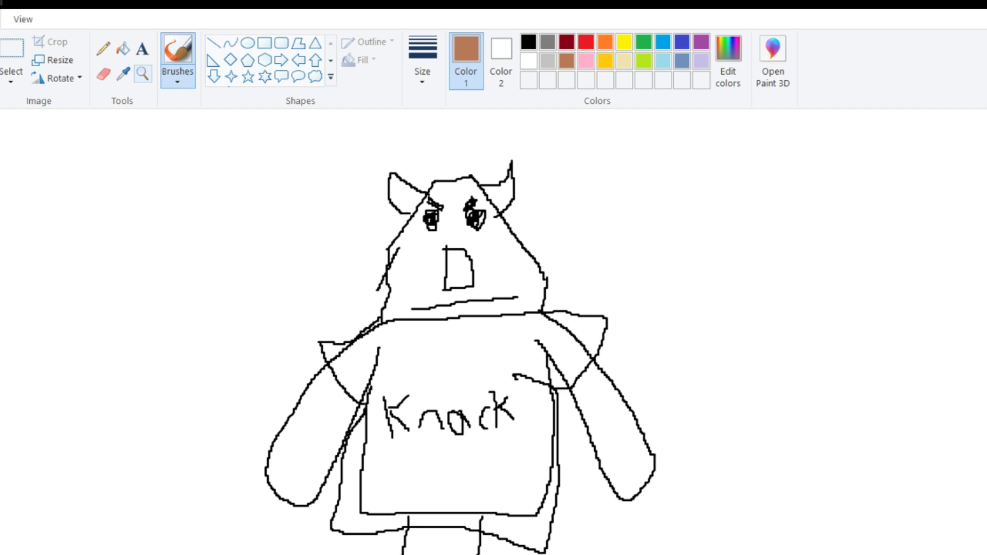
pyautogui.click(123, 48)
pyautogui.click(509, 257)
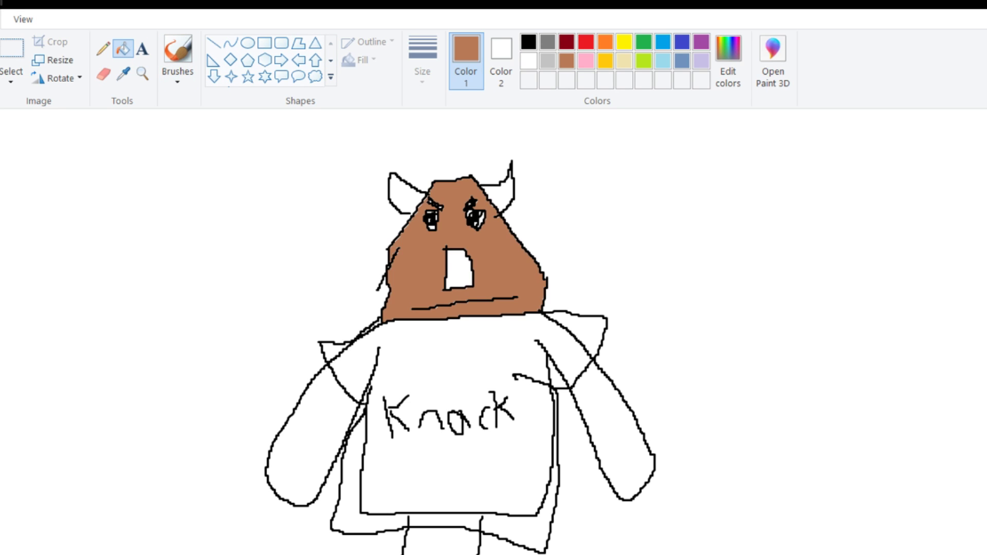
pyautogui.click(619, 447)
pyautogui.scroll(-3, 619, 447)
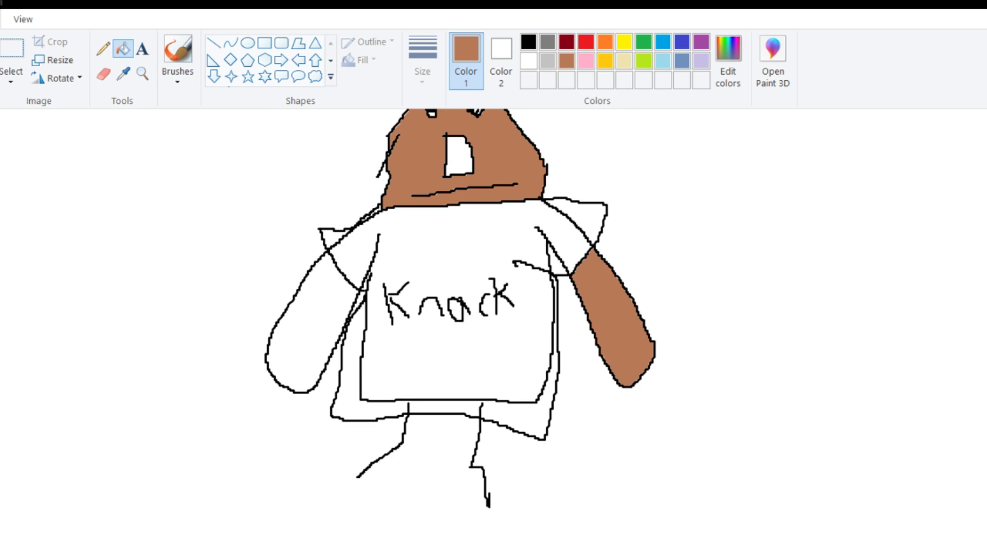
pyautogui.click(293, 354)
pyautogui.scroll(3, 293, 355)
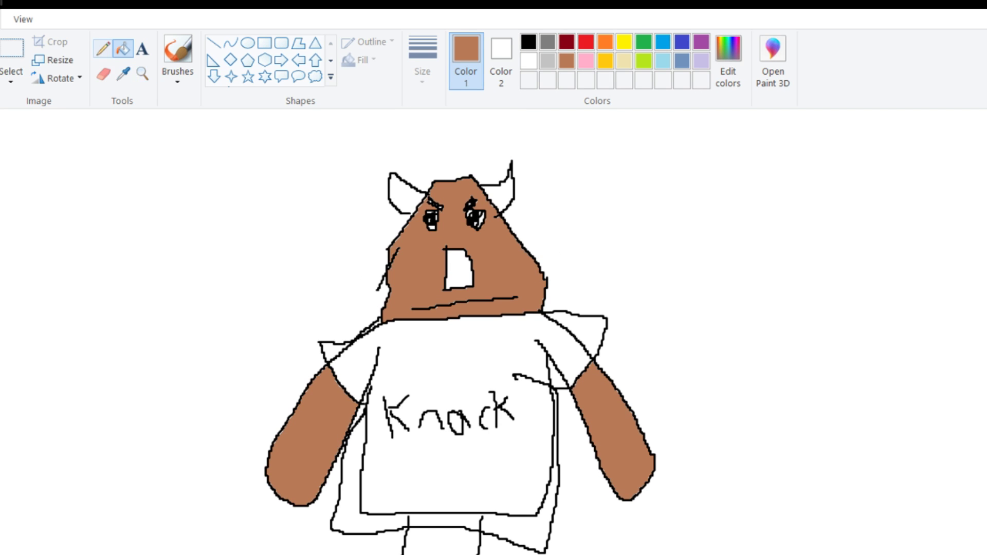
# Step: Erase the old torso outline and stray sleeve line inside the shirt
pyautogui.click(103, 73)
pyautogui.moveTo(369, 418)
pyautogui.mouseDown()
pyautogui.moveTo(366, 517)
pyautogui.moveTo(440, 511)
pyautogui.moveTo(346, 517)
pyautogui.moveTo(520, 513)
pyautogui.moveTo(424, 516)
pyautogui.mouseUp()
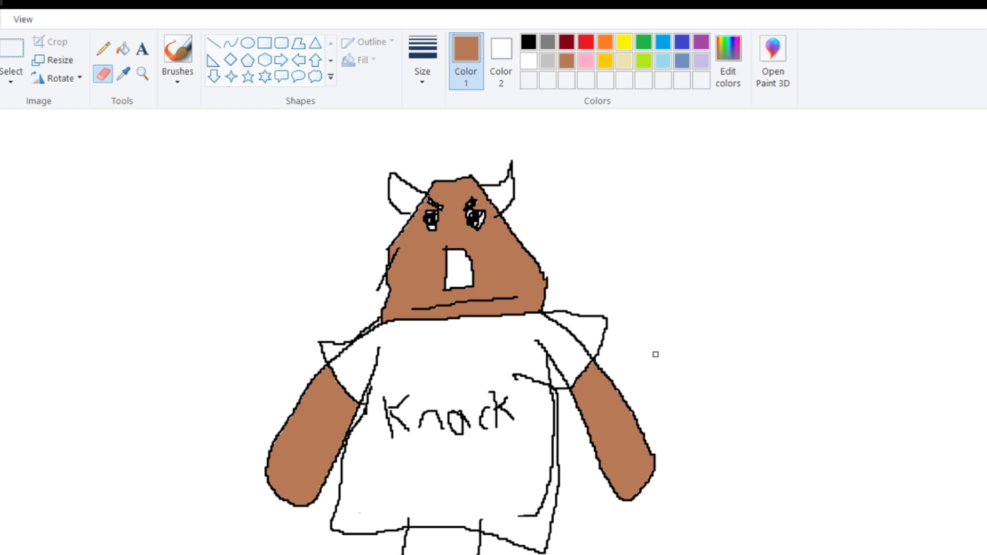
pyautogui.moveTo(519, 378)
pyautogui.mouseDown()
pyautogui.moveTo(549, 387)
pyautogui.moveTo(510, 368)
pyautogui.moveTo(517, 379)
pyautogui.moveTo(563, 376)
pyautogui.moveTo(566, 393)
pyautogui.moveTo(564, 409)
pyautogui.moveTo(549, 391)
pyautogui.moveTo(548, 469)
pyautogui.moveTo(533, 514)
pyautogui.moveTo(517, 514)
pyautogui.moveTo(546, 505)
pyautogui.moveTo(554, 462)
pyautogui.moveTo(552, 388)
pyautogui.moveTo(532, 337)
pyautogui.mouseUp()
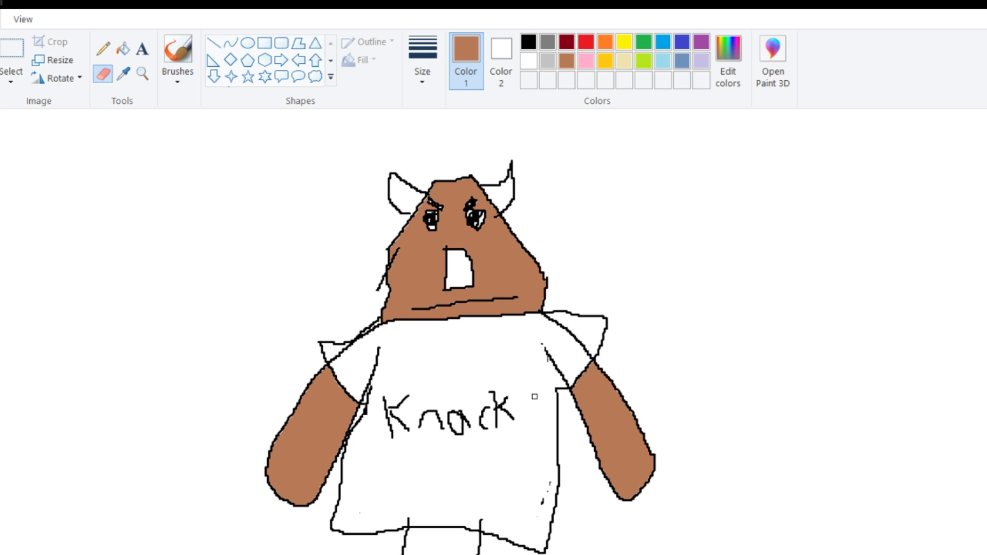
pyautogui.scroll(-2, 543, 381)
pyautogui.scroll(2, 524, 383)
# Step: Fill the D-shaped nose with red and the horn on the right side of the head with yellow
pyautogui.click(586, 42)
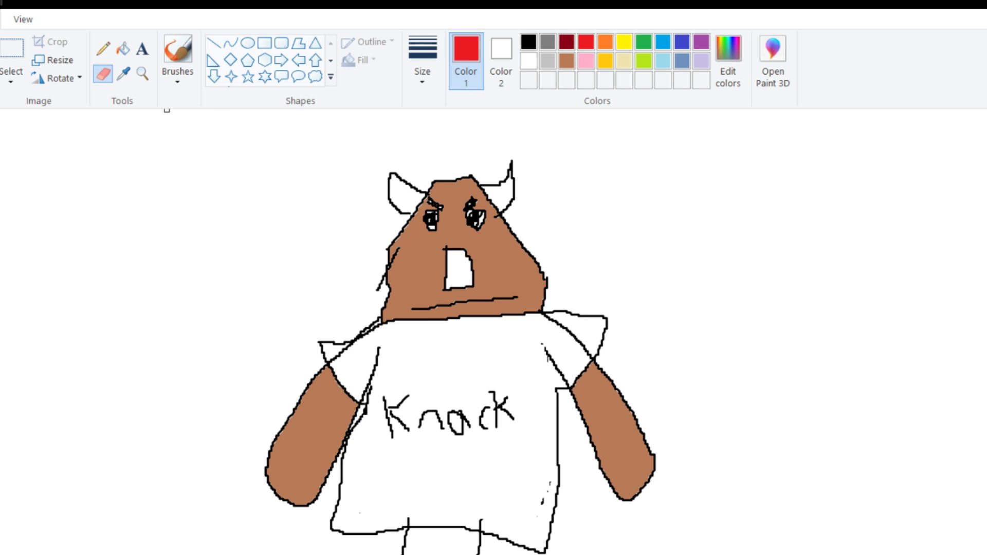
pyautogui.click(123, 48)
pyautogui.click(459, 269)
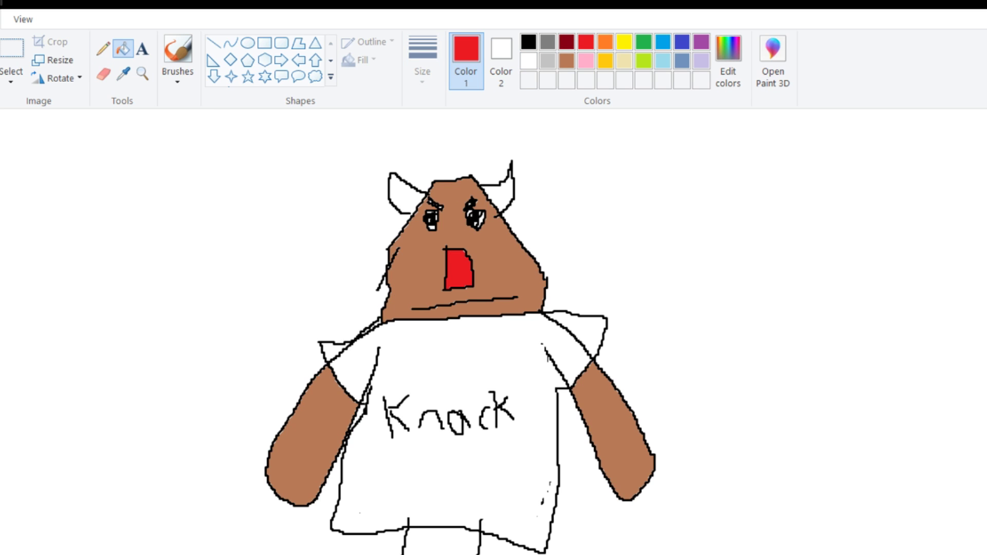
pyautogui.click(625, 41)
pyautogui.click(502, 194)
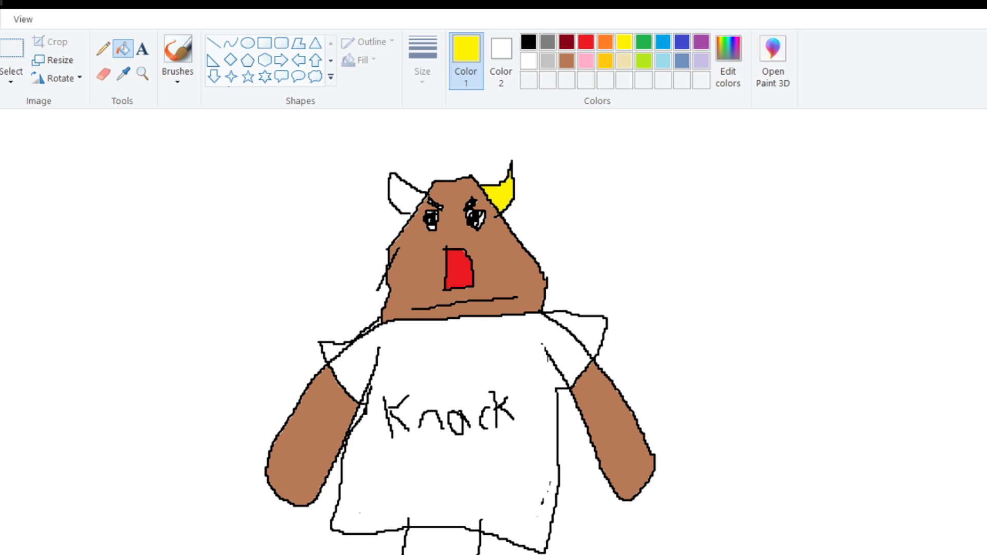
pyautogui.click(566, 205)
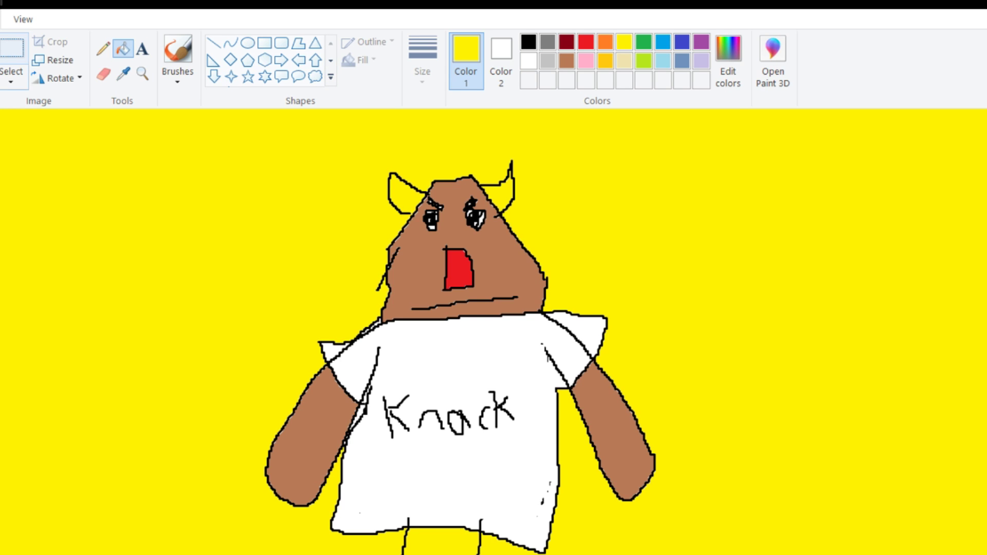
pyautogui.hotkey('ctrl', 'z')
# Step: Set the secondary colour to black and make the primary colour active again
pyautogui.click(501, 59)
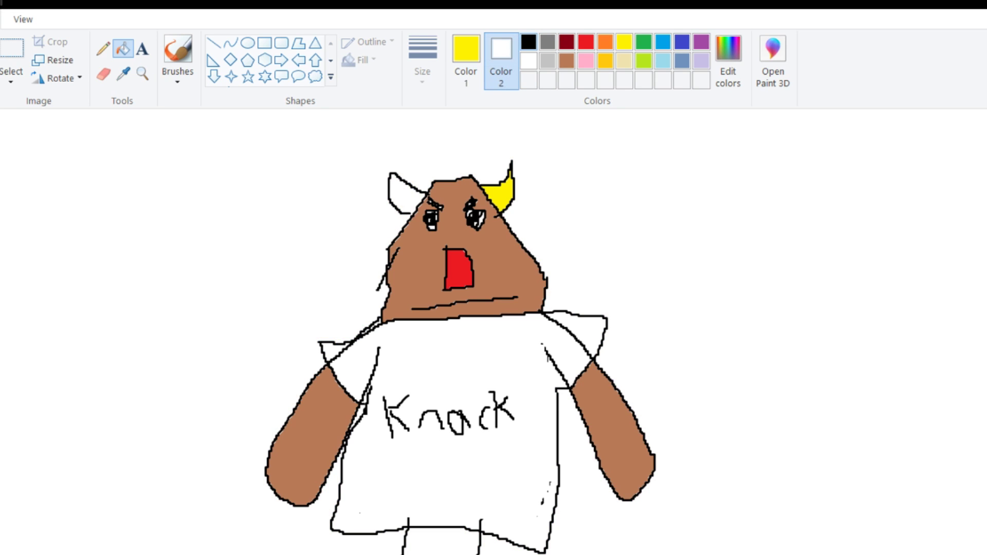
pyautogui.click(529, 42)
pyautogui.click(466, 59)
# Step: Close the gap at the base of the unfilled horn with a black brush stroke and fill that horn with yellow
pyautogui.click(177, 54)
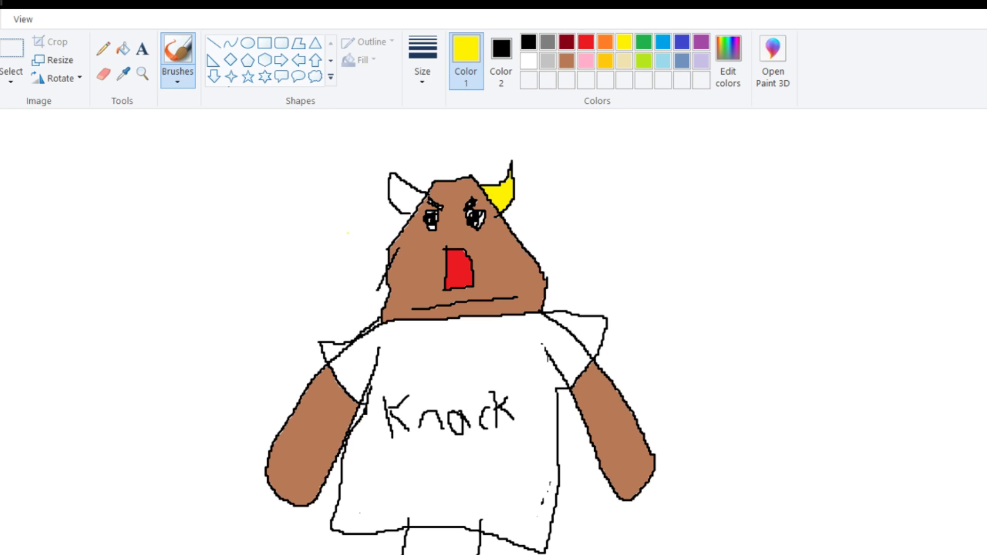
pyautogui.moveTo(404, 218); pyautogui.dragTo(412, 214)
pyautogui.moveTo(412, 222); pyautogui.dragTo(397, 208)
pyautogui.click(529, 42)
pyautogui.moveTo(412, 225); pyautogui.dragTo(395, 200)
pyautogui.click(625, 42)
pyautogui.click(123, 48)
pyautogui.click(404, 191)
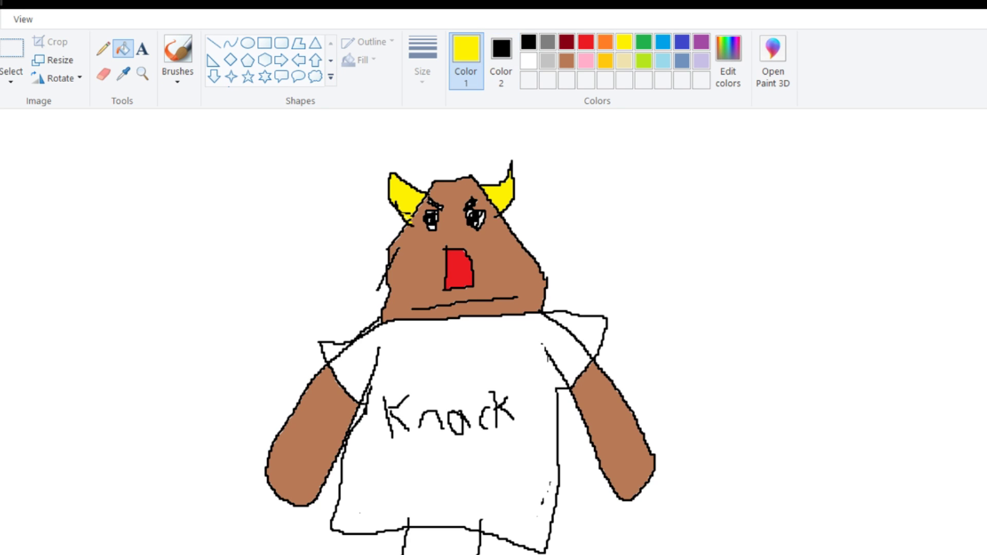
# Step: Draw a thick yellow rounded blob with a flat base in the empty area beside the head and fill it yellow
pyautogui.click(178, 49)
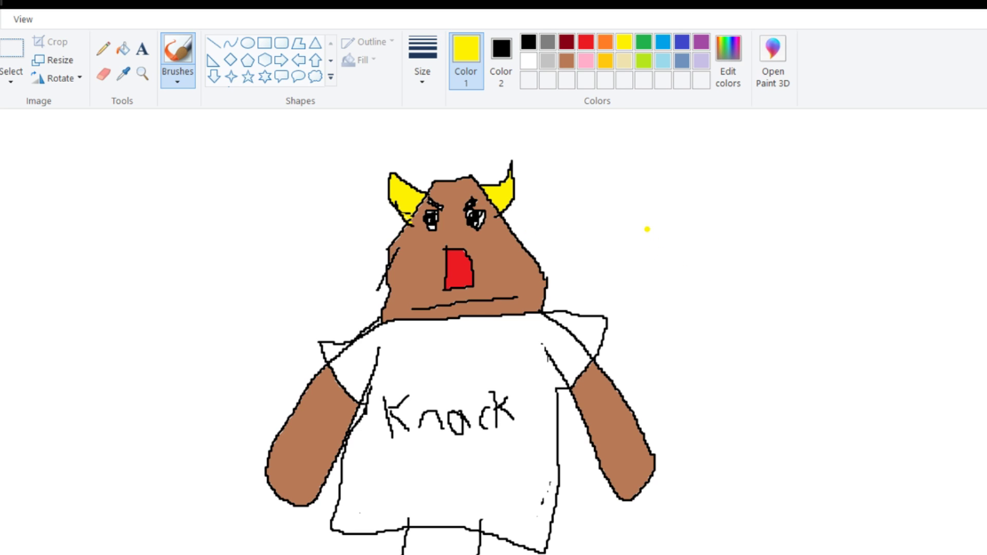
pyautogui.moveTo(658, 241)
pyautogui.mouseDown()
pyautogui.moveTo(783, 235)
pyautogui.moveTo(791, 178)
pyautogui.moveTo(740, 135)
pyautogui.moveTo(708, 141)
pyautogui.moveTo(670, 168)
pyautogui.moveTo(656, 242)
pyautogui.mouseUp()
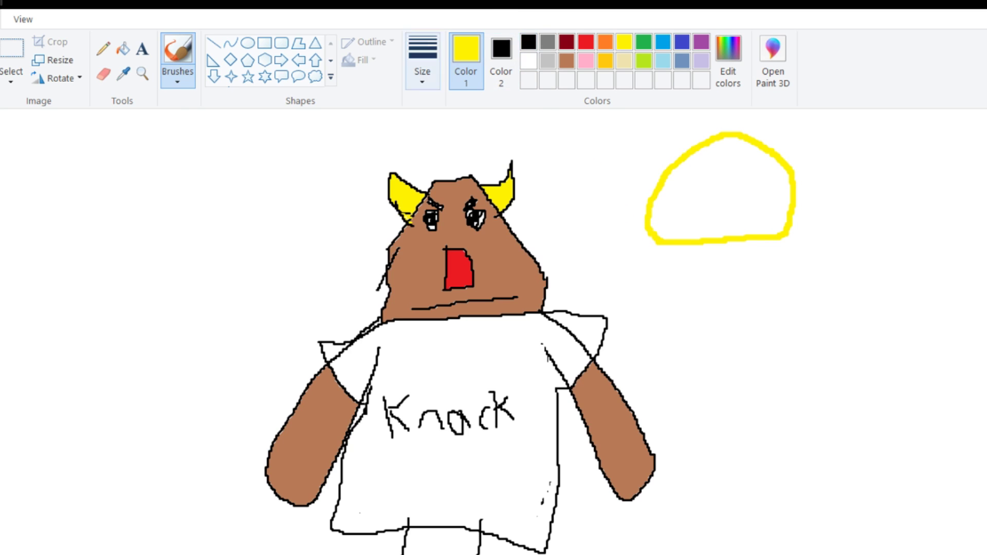
pyautogui.click(122, 49)
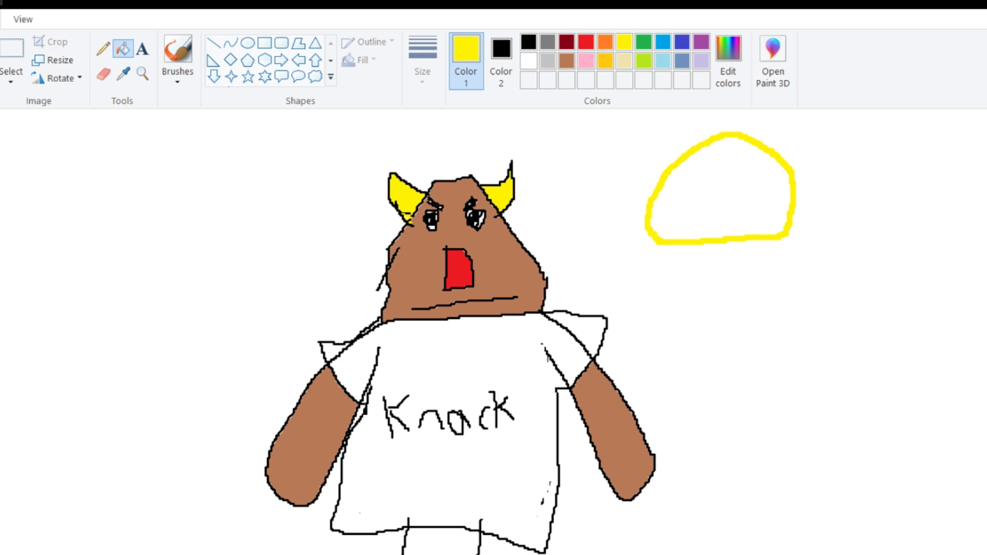
pyautogui.click(720, 190)
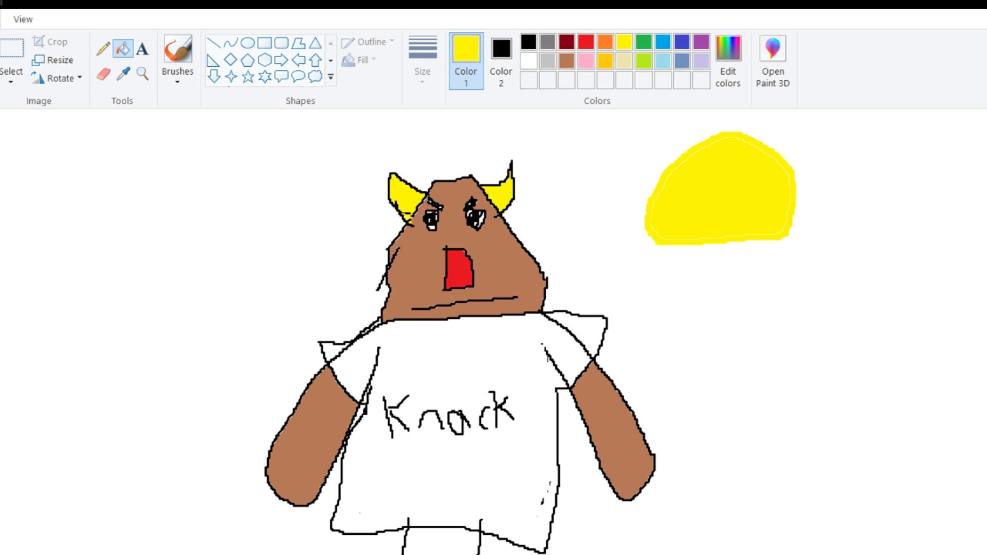
# Step: Paint a black face on the yellow blob with two thick dot eyes and a slanted straight mouth
pyautogui.click(177, 51)
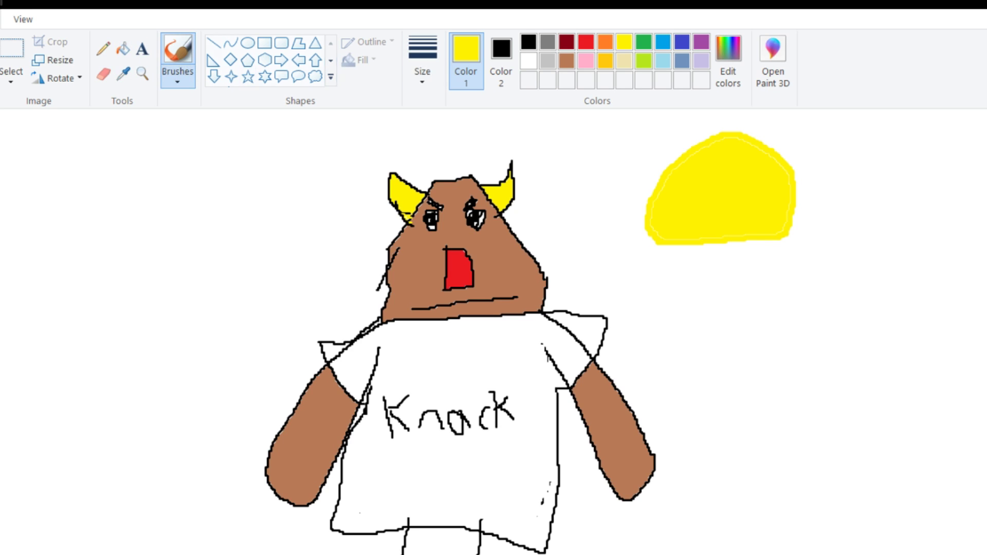
pyautogui.click(528, 41)
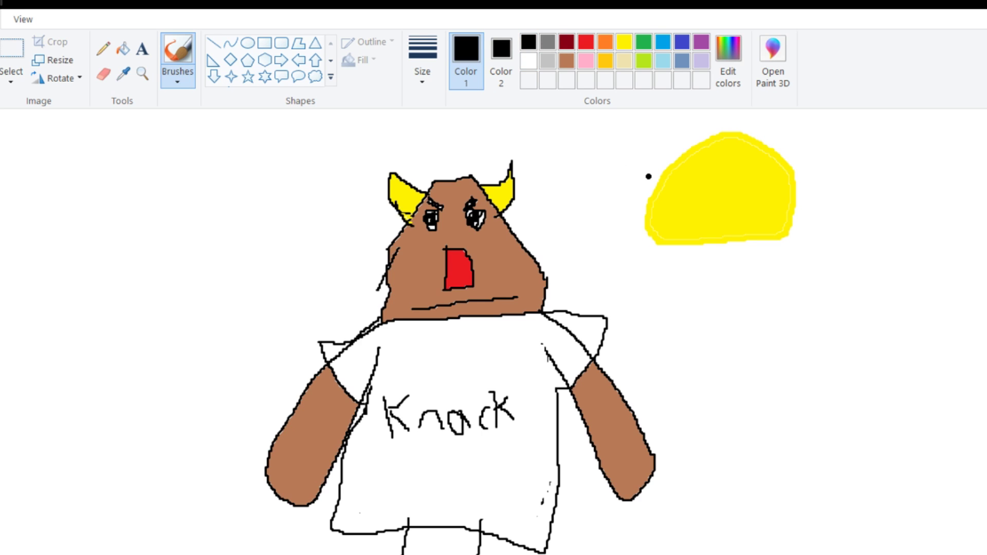
pyautogui.click(710, 170)
pyautogui.click(756, 177)
pyautogui.moveTo(693, 202); pyautogui.dragTo(750, 216)
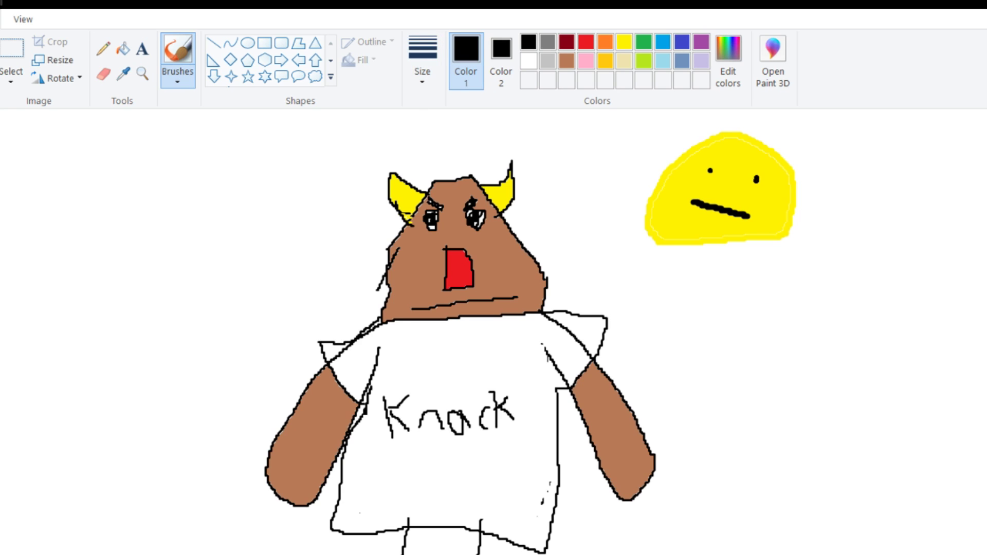
pyautogui.click(757, 180)
pyautogui.click(755, 183)
pyautogui.moveTo(747, 179)
pyautogui.mouseDown()
pyautogui.moveTo(760, 183)
pyautogui.moveTo(713, 174)
pyautogui.mouseUp()
pyautogui.hotkey('ctrl', 'v')
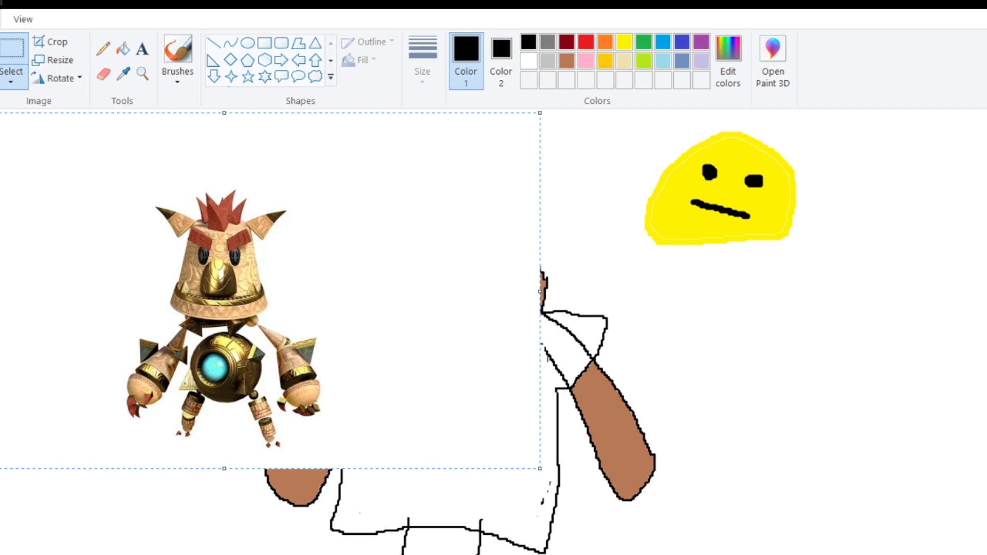
pyautogui.press('Escape')
pyautogui.hotkey('ctrl', 'z')
# Step: Paste the copied Knack image, make it narrower and taller, and place it clear of the character's left-hand side
pyautogui.hotkey('ctrl', 'v')
pyautogui.moveTo(540, 291); pyautogui.dragTo(333, 291)
pyautogui.moveTo(155, 308); pyautogui.dragTo(9, 304)
pyautogui.moveTo(186, 464); pyautogui.dragTo(247, 536)
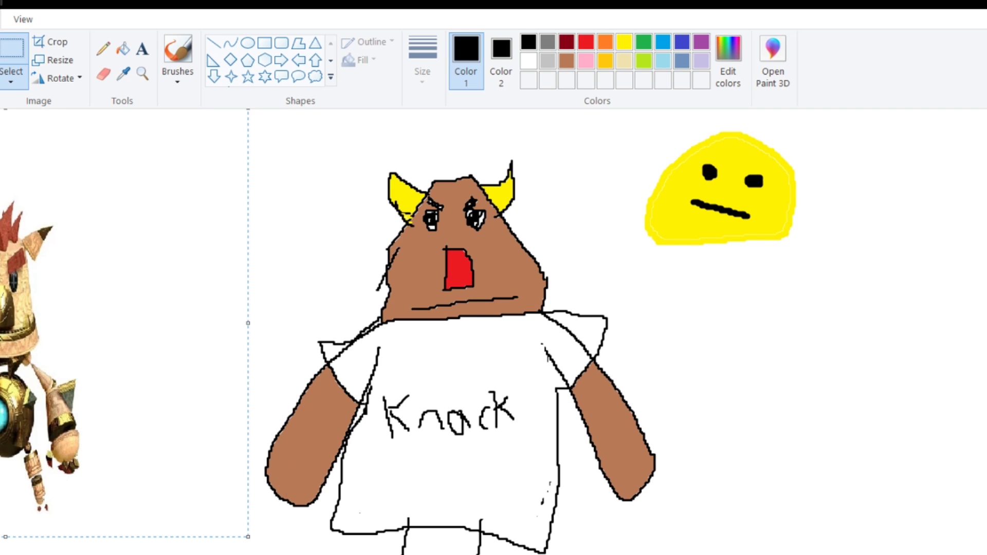
pyautogui.press('Escape')
# Step: Paint a solid light turquoise blob on the shirt below the Knack lettering, undoing the stray marks beside it
pyautogui.click(664, 60)
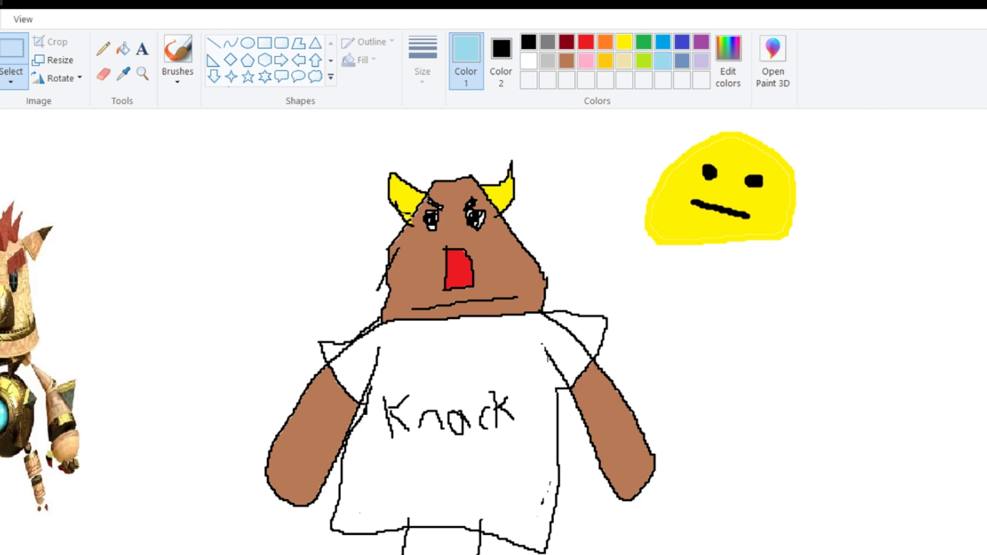
pyautogui.click(177, 52)
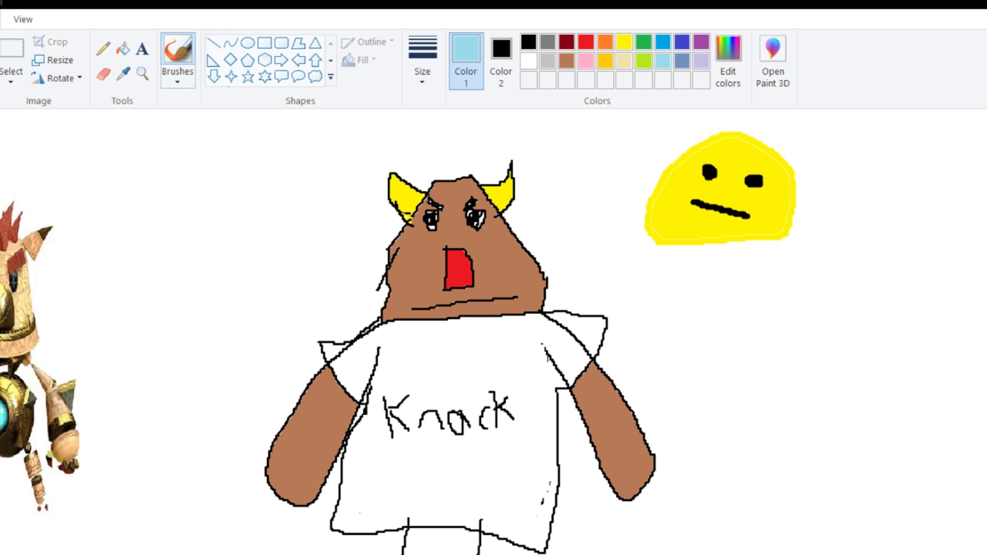
pyautogui.moveTo(469, 482)
pyautogui.mouseDown()
pyautogui.moveTo(430, 457)
pyautogui.moveTo(457, 471)
pyautogui.moveTo(463, 494)
pyautogui.moveTo(442, 463)
pyautogui.moveTo(466, 447)
pyautogui.moveTo(425, 462)
pyautogui.moveTo(450, 469)
pyautogui.mouseUp()
pyautogui.moveTo(389, 447)
pyautogui.mouseDown()
pyautogui.moveTo(384, 460)
pyautogui.moveTo(396, 468)
pyautogui.mouseUp()
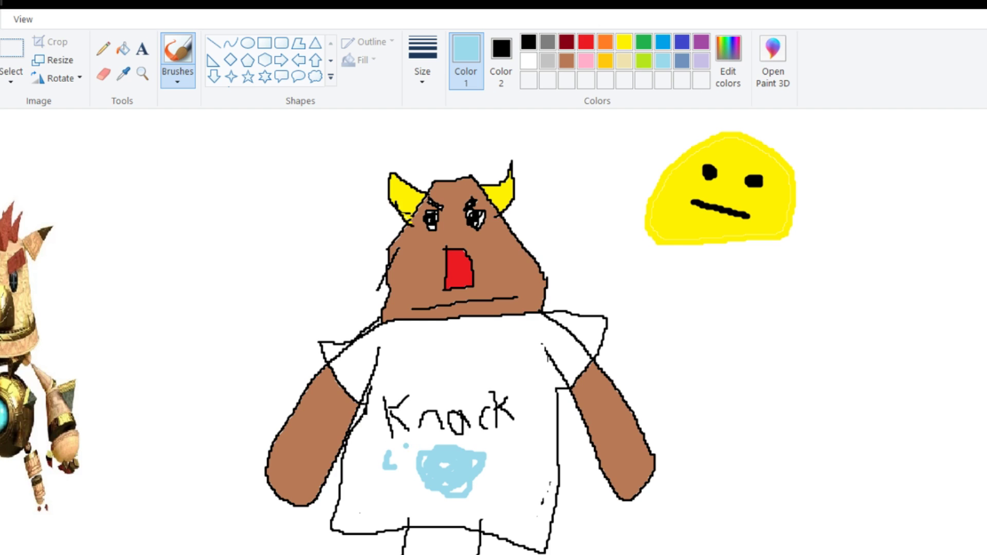
pyautogui.click(412, 474)
pyautogui.hotkey('ctrl', 'z')
pyautogui.hotkey('ctrl', 'z')
# Step: Add the text "RASEN BRAN" between the reference image and the character in Comic Sans MS, bold, italic, underlined and light turquoise
pyautogui.click(142, 49)
pyautogui.click(137, 226)
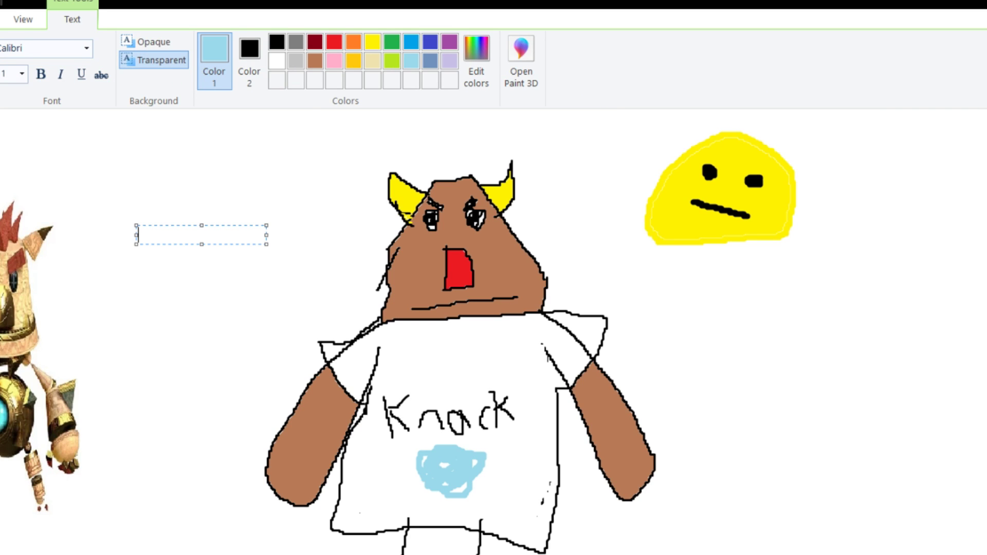
pyautogui.click(41, 48)
pyautogui.write('Comic Sans MS')
pyautogui.press('Tab')
pyautogui.write('18')
pyautogui.press('Return')
pyautogui.hotkey('ctrl', 'b')
pyautogui.hotkey('ctrl', 'i')
pyautogui.hotkey('ctrl', 'u')
pyautogui.write('RASE')
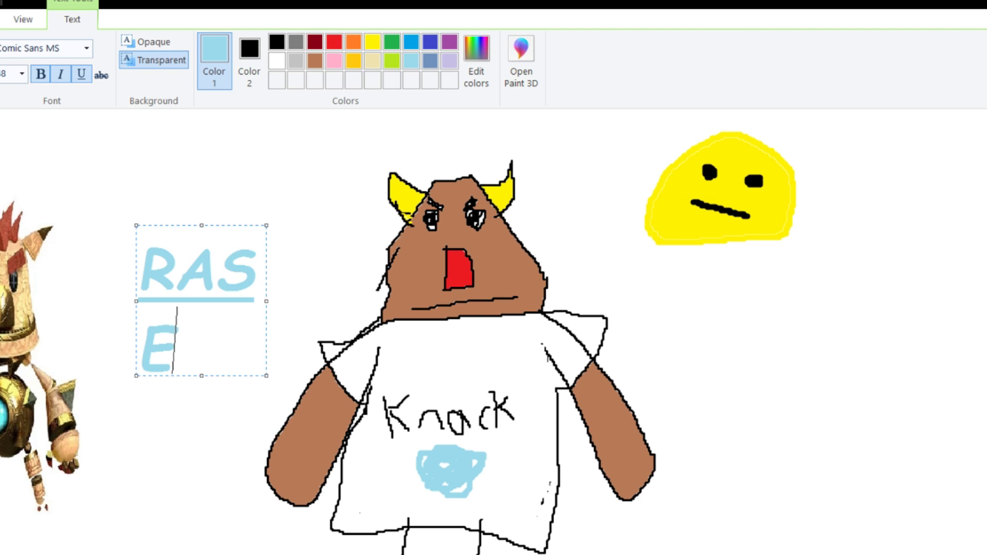
pyautogui.write('NBRAN')
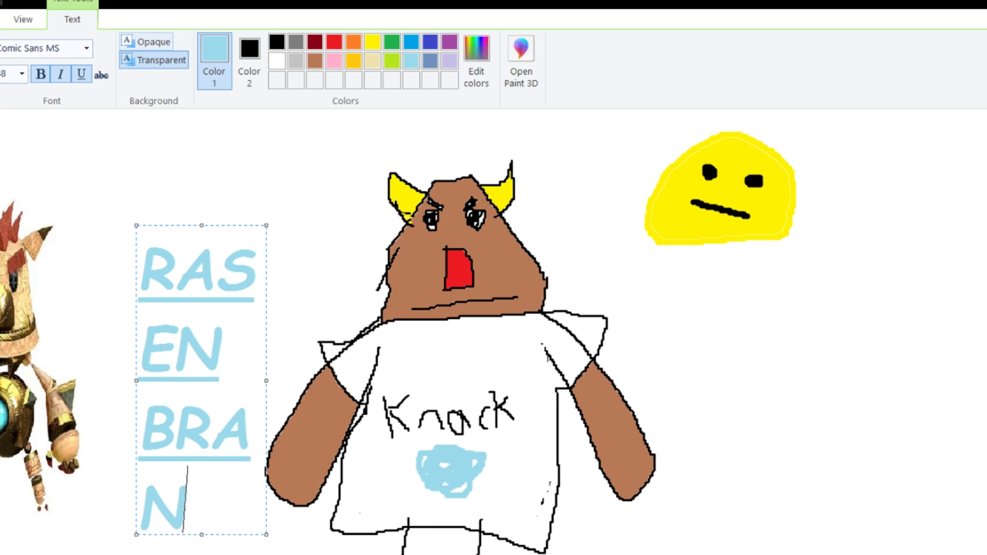
# Step: Recolour the entire RASEN BRAN text lime and place it on the canvas
pyautogui.hotkey('ctrl', 'a')
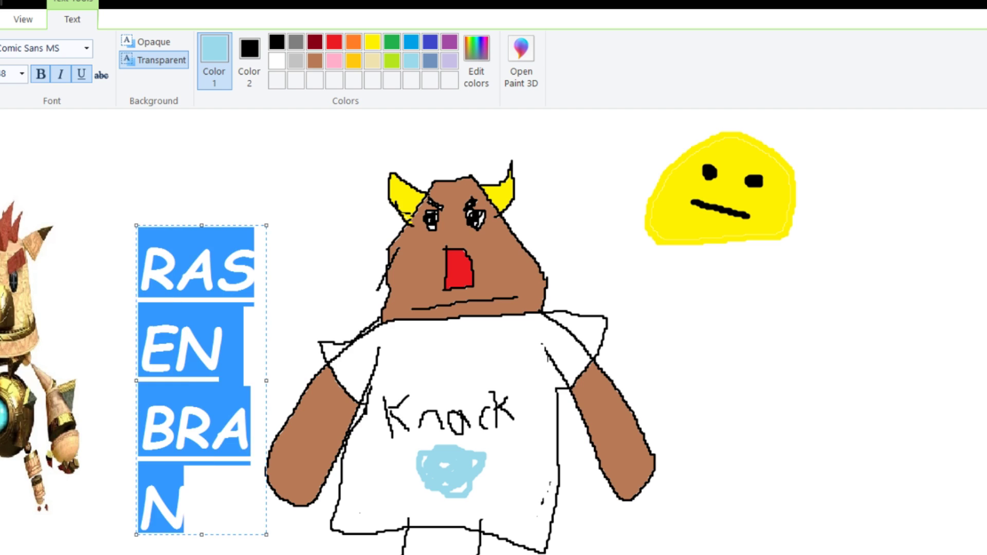
pyautogui.click(391, 61)
pyautogui.click(220, 346)
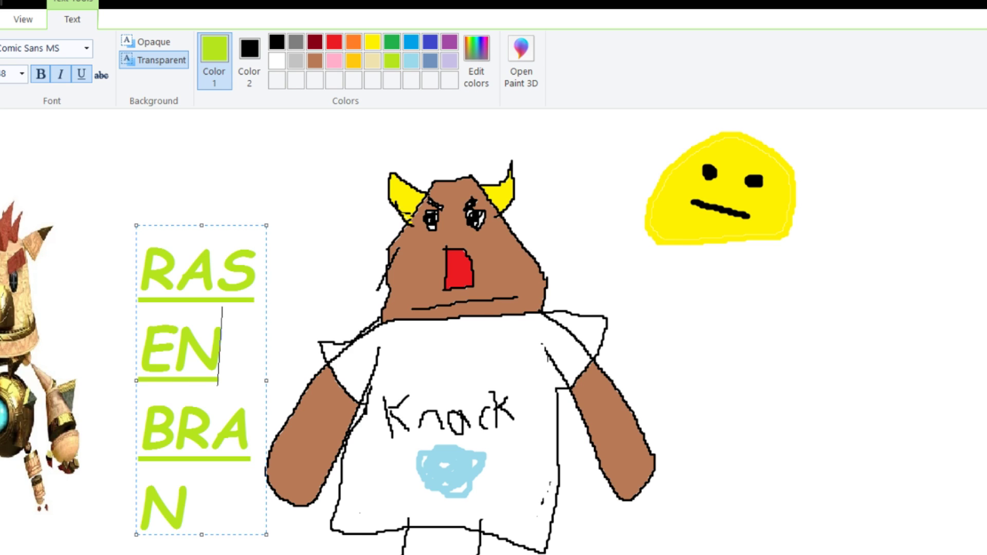
pyautogui.press('Escape')
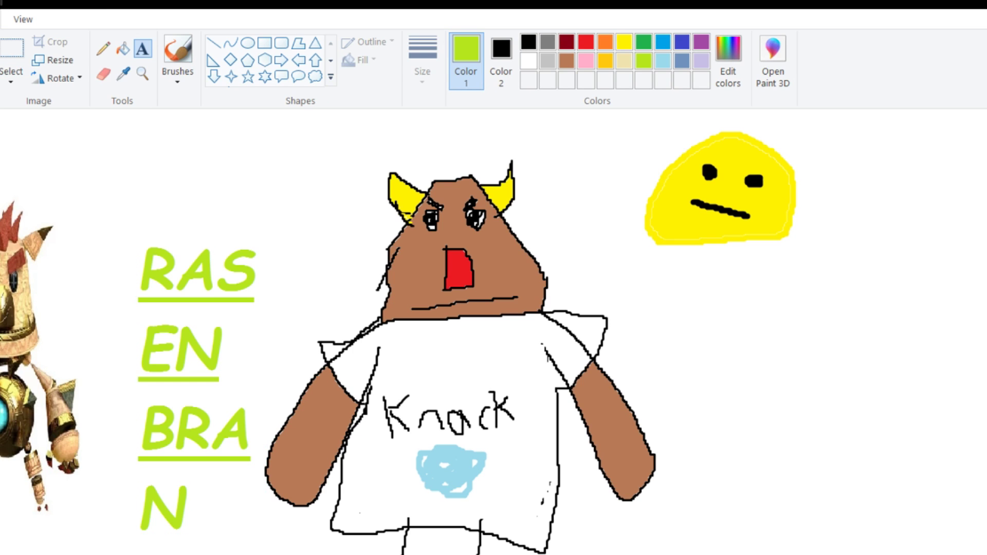
pyautogui.scroll(-3, 493, 329)
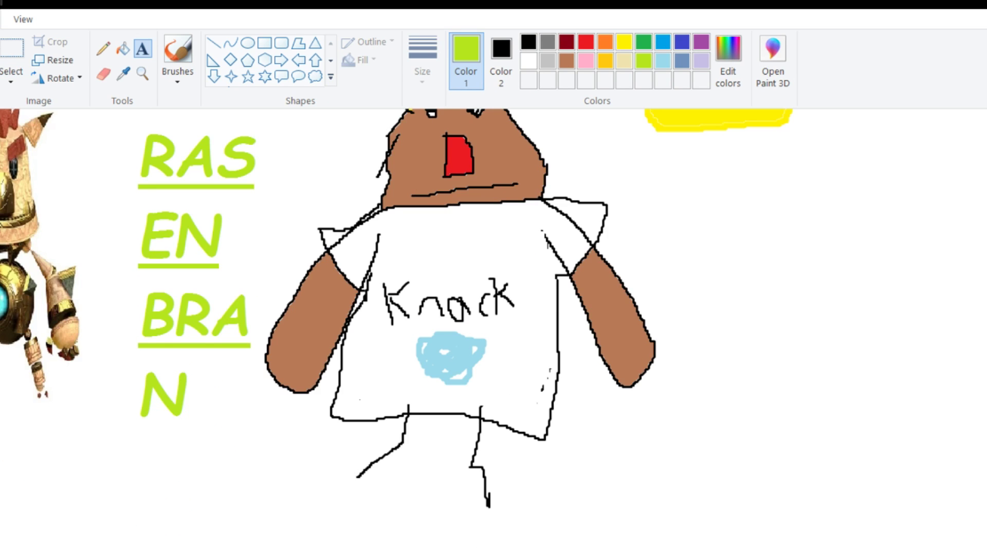
pyautogui.moveTo(181, 348); pyautogui.dragTo(705, 434)
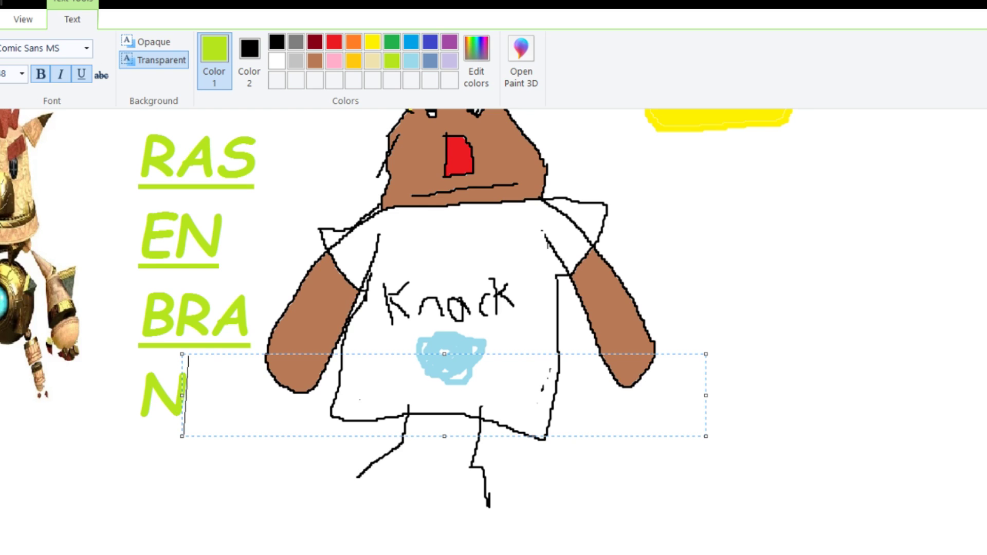
pyautogui.press('Escape')
pyautogui.scroll(3, 494, 332)
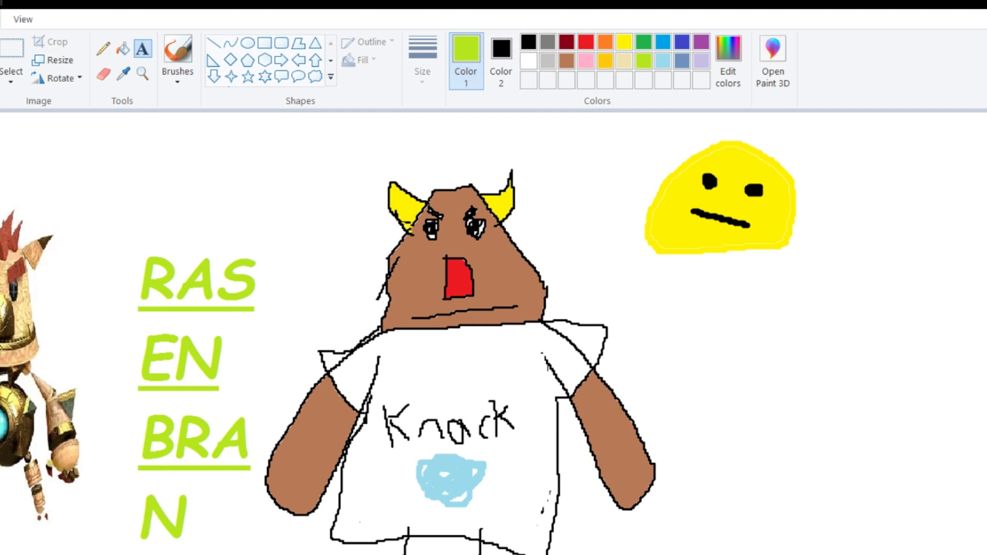
# Step: Underline the final N of the lettering with a short thick lime brush stroke
pyautogui.click(178, 52)
pyautogui.scroll(-3, 226, 298)
pyautogui.moveTo(140, 424)
pyautogui.mouseDown()
pyautogui.moveTo(132, 430)
pyautogui.moveTo(196, 430)
pyautogui.mouseUp()
pyautogui.scroll(3, 238, 467)
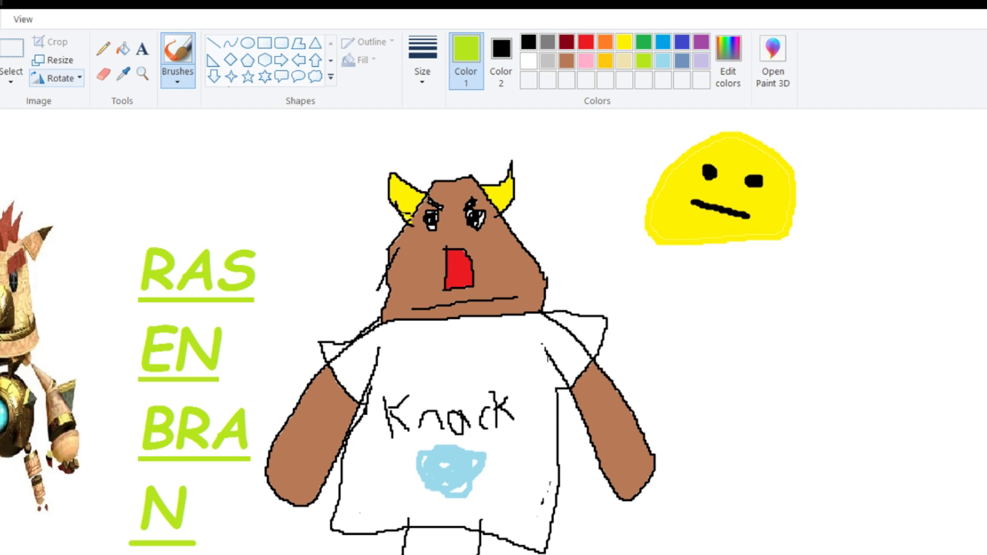
# Step: Try to clear the artwork by deleting two large rectangular selections with black as the background colour
pyautogui.click(12, 49)
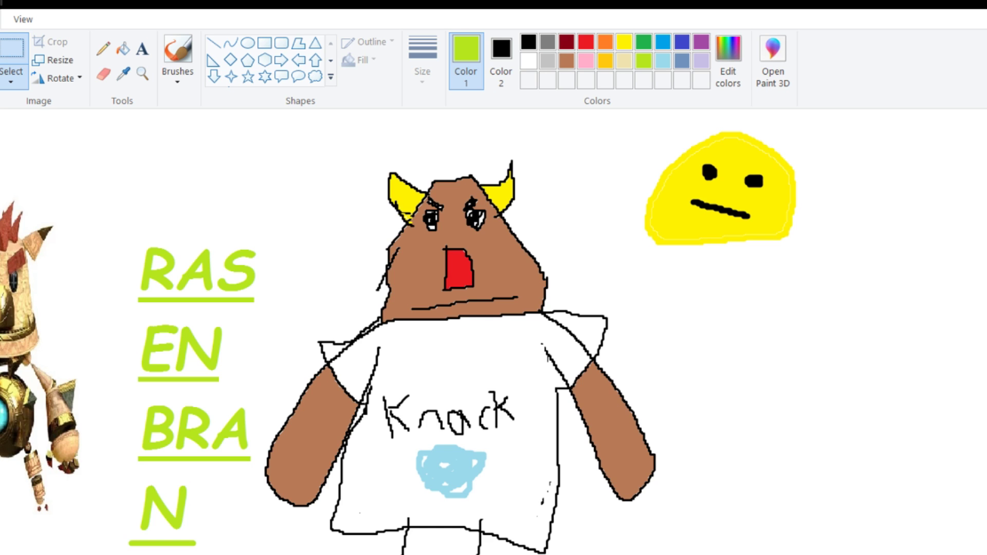
pyautogui.moveTo(2, 115); pyautogui.dragTo(894, 538)
pyautogui.press('Delete')
pyautogui.scroll(-2, 447, 329)
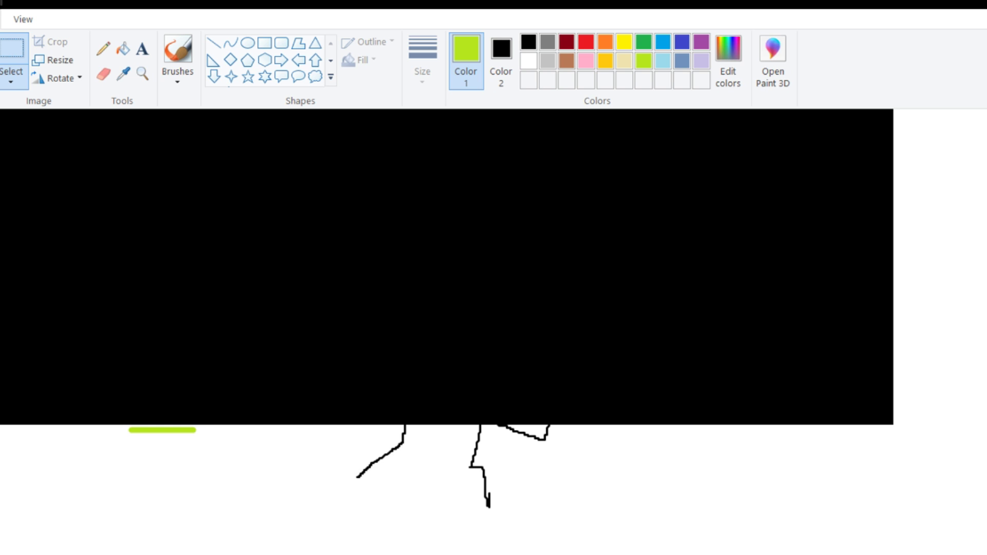
pyautogui.moveTo(924, 529); pyautogui.dragTo(1, 249)
pyautogui.press('Delete')
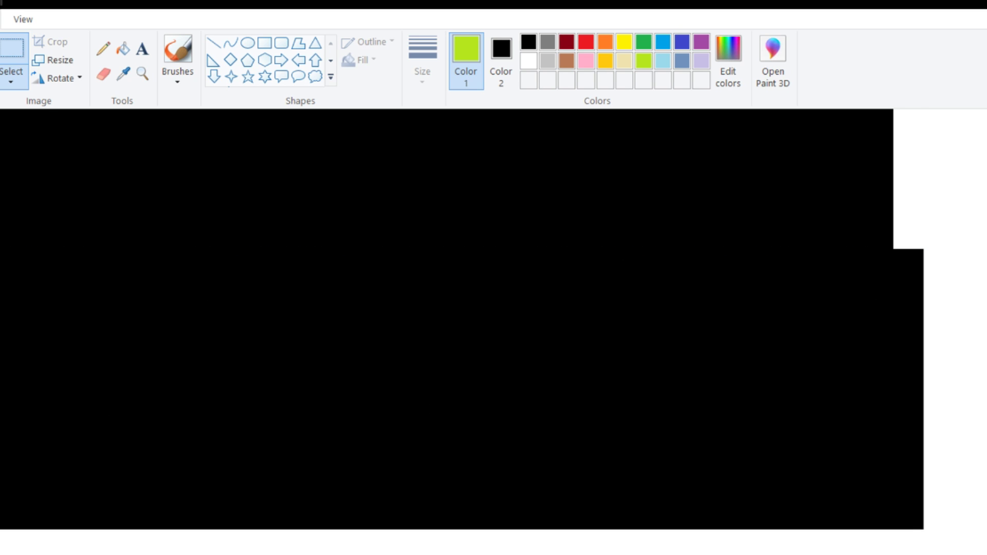
# Step: Set the background colour to white and delete everything on the canvas
pyautogui.click(502, 56)
pyautogui.click(528, 61)
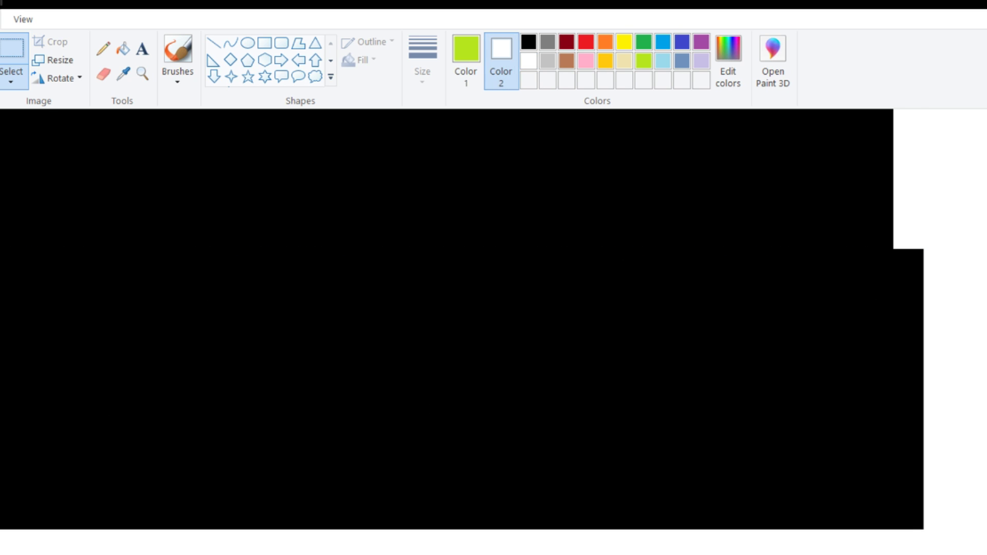
pyautogui.moveTo(931, 542); pyautogui.dragTo(0, 176)
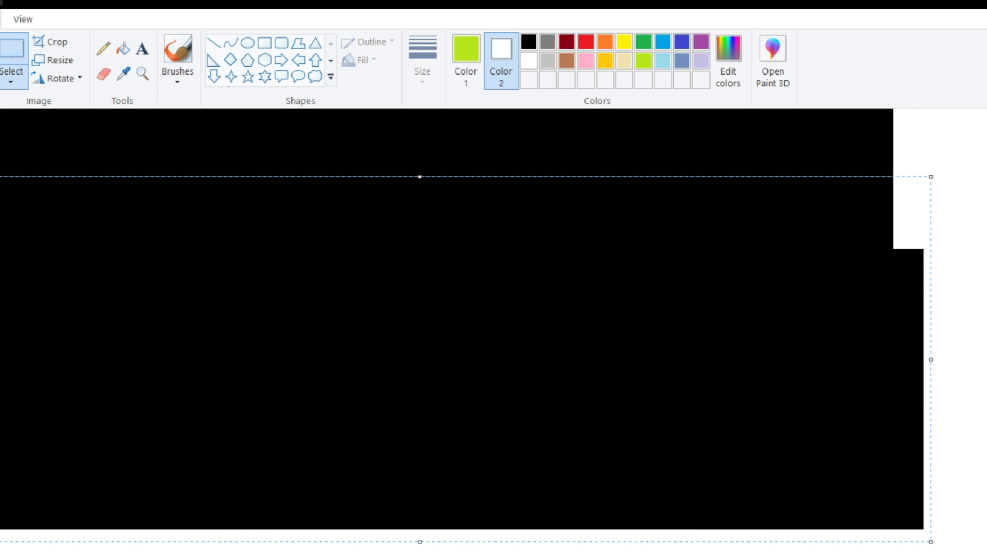
pyautogui.press('Delete')
pyautogui.scroll(2, 493, 329)
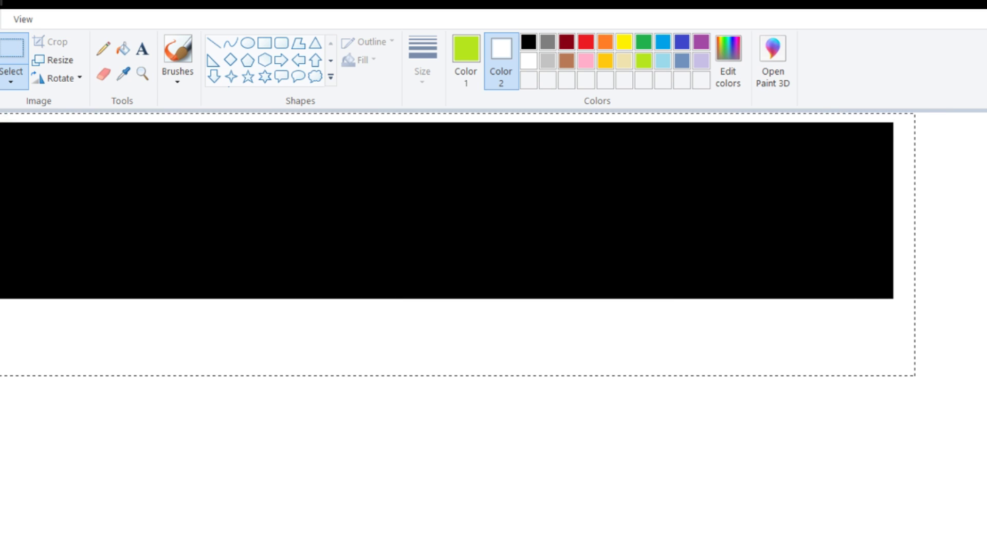
pyautogui.hotkey('ctrl', 'a')
pyautogui.press('Delete')
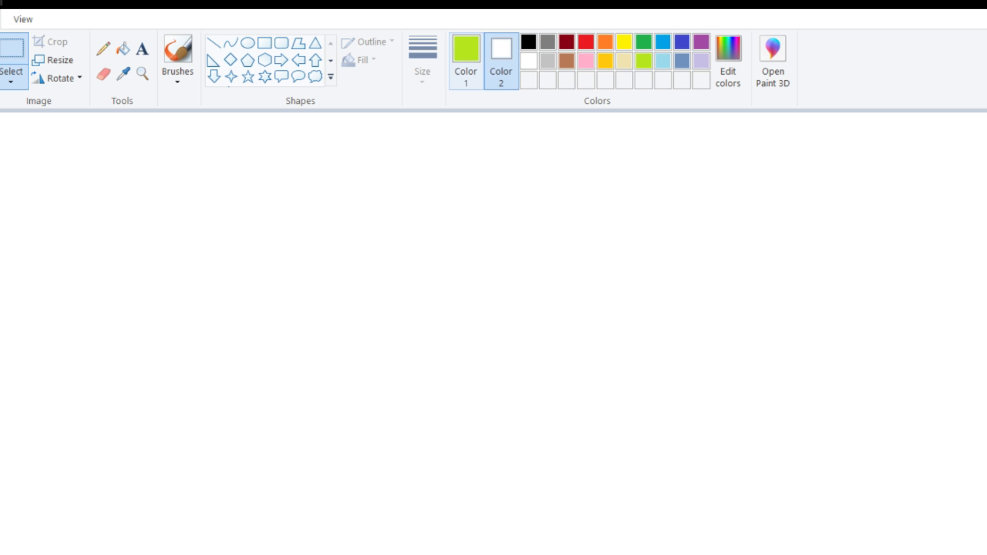
# Step: Fill the whole blank canvas with the bright turquoise blue from the palette
pyautogui.click(465, 59)
pyautogui.click(528, 41)
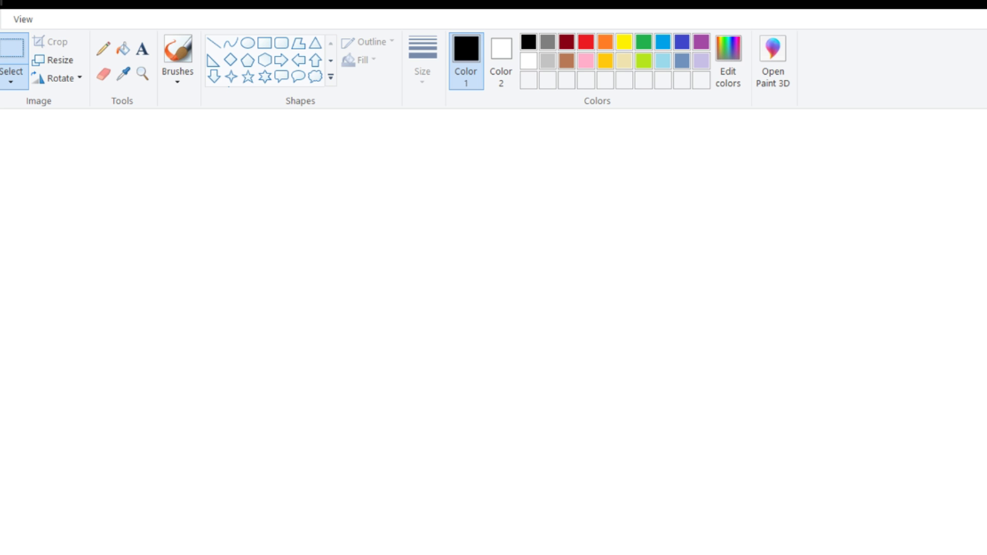
pyautogui.moveTo(207, 236); pyautogui.dragTo(255, 268)
pyautogui.click(177, 52)
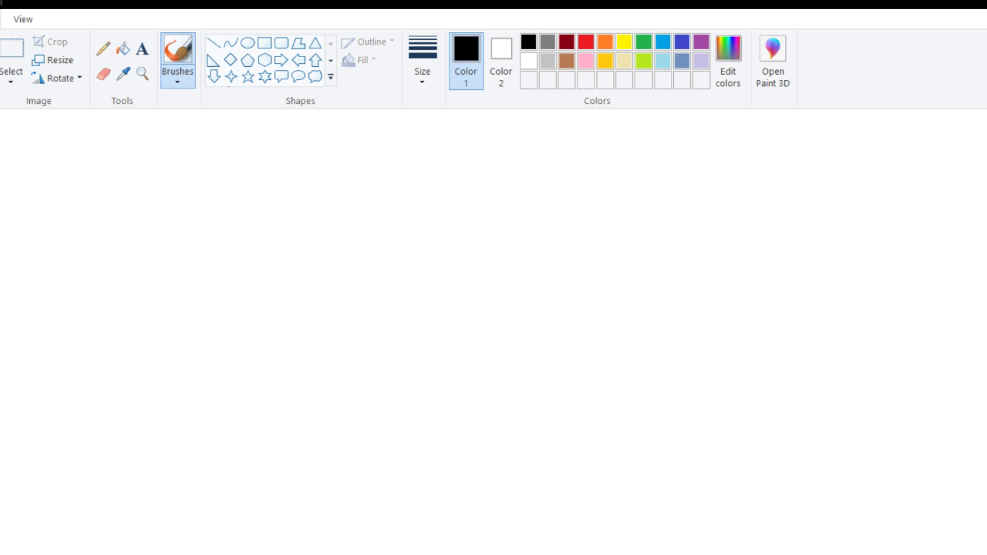
pyautogui.click(122, 48)
pyautogui.click(663, 42)
pyautogui.click(642, 206)
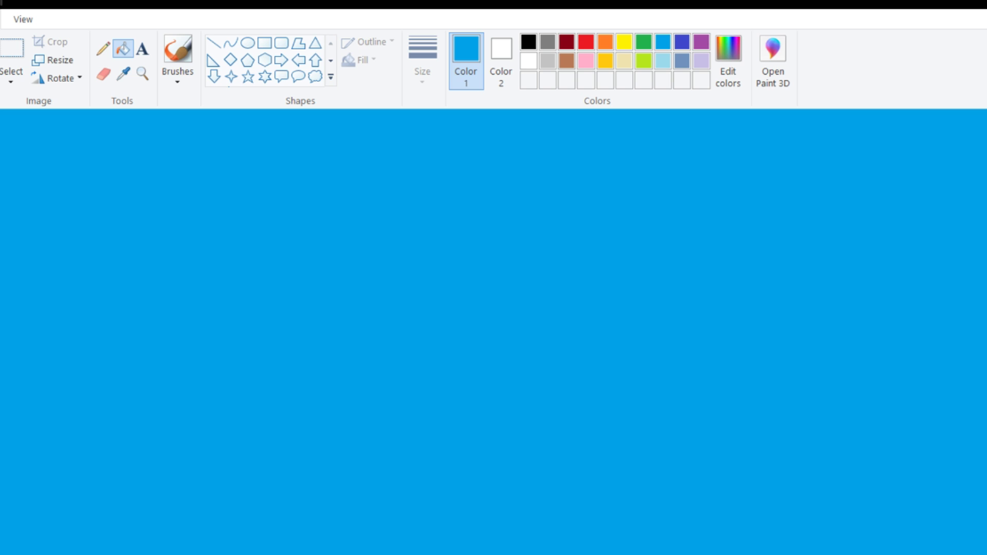
# Step: Paint a curved black forehead line with a thick brush and a round eye with a dot pupil beneath it
pyautogui.click(103, 48)
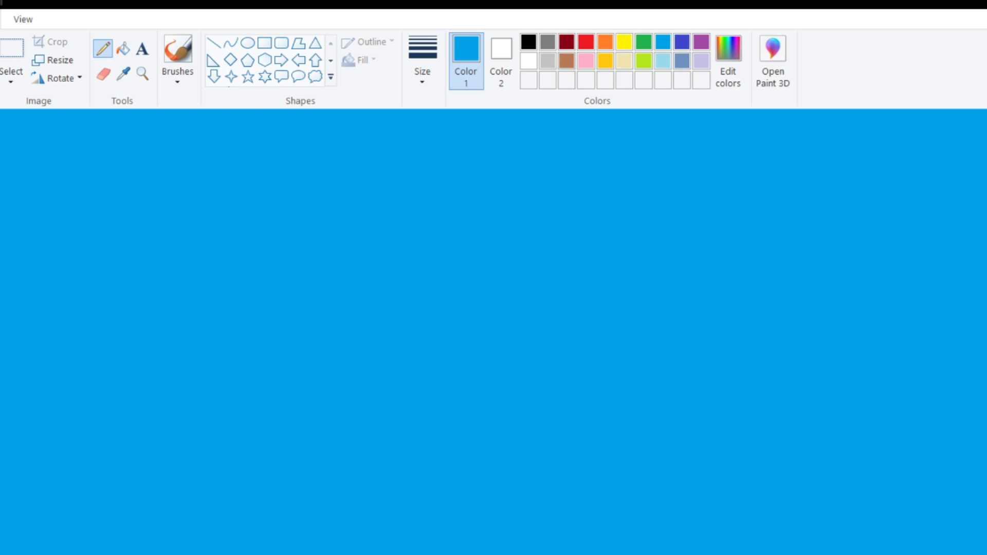
pyautogui.click(528, 42)
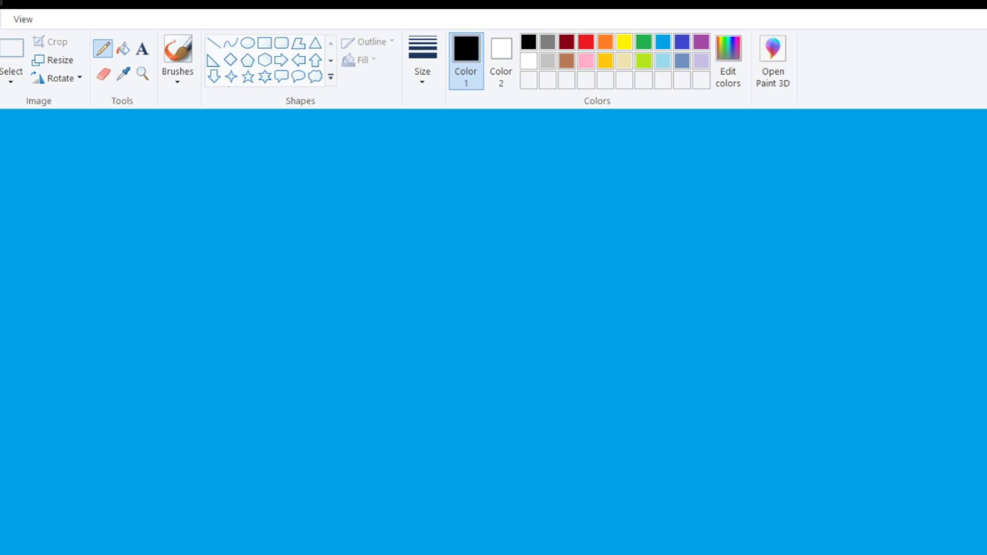
pyautogui.click(178, 49)
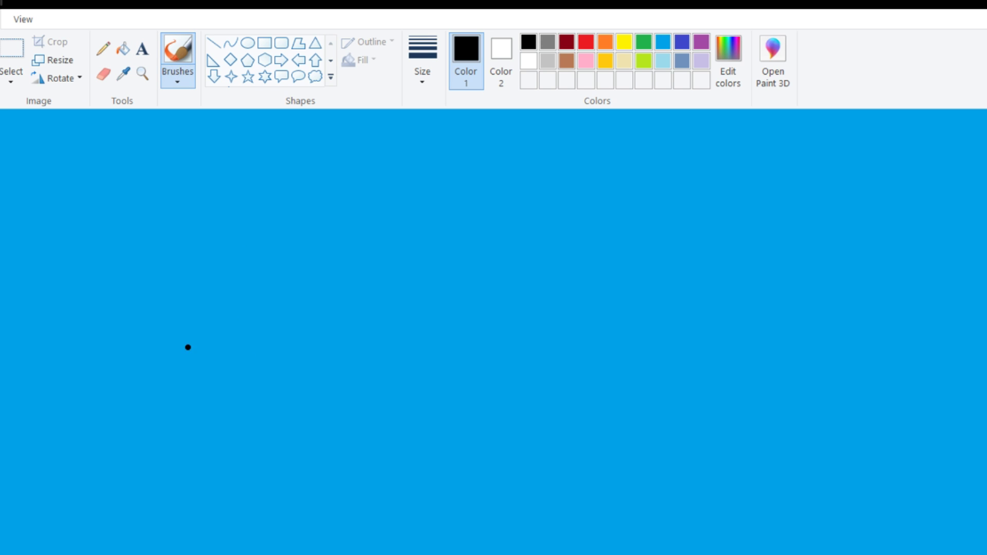
pyautogui.moveTo(165, 352)
pyautogui.mouseDown()
pyautogui.moveTo(200, 301)
pyautogui.moveTo(246, 271)
pyautogui.moveTo(311, 260)
pyautogui.mouseUp()
pyautogui.moveTo(232, 306)
pyautogui.mouseDown()
pyautogui.moveTo(244, 337)
pyautogui.moveTo(280, 321)
pyautogui.moveTo(268, 296)
pyautogui.moveTo(250, 291)
pyautogui.moveTo(231, 304)
pyautogui.moveTo(272, 312)
pyautogui.moveTo(245, 315)
pyautogui.mouseUp()
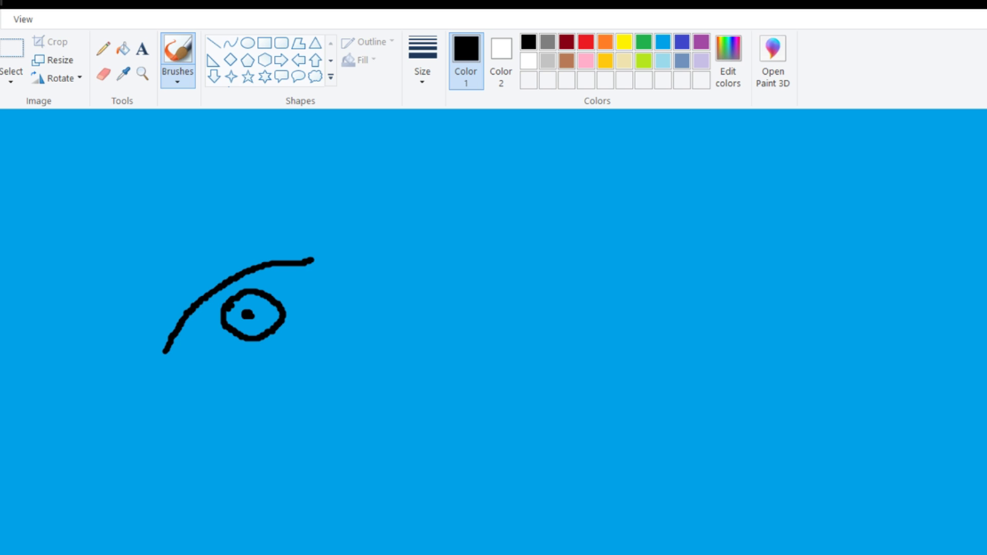
# Step: Paint a wide curved grinning mouth below the eye and divide it into pointed teeth with a black zigzag
pyautogui.click(166, 354)
pyautogui.moveTo(166, 353)
pyautogui.mouseDown()
pyautogui.moveTo(249, 363)
pyautogui.moveTo(341, 340)
pyautogui.moveTo(342, 355)
pyautogui.moveTo(319, 392)
pyautogui.moveTo(268, 422)
pyautogui.moveTo(202, 430)
pyautogui.moveTo(147, 425)
pyautogui.moveTo(167, 354)
pyautogui.mouseUp()
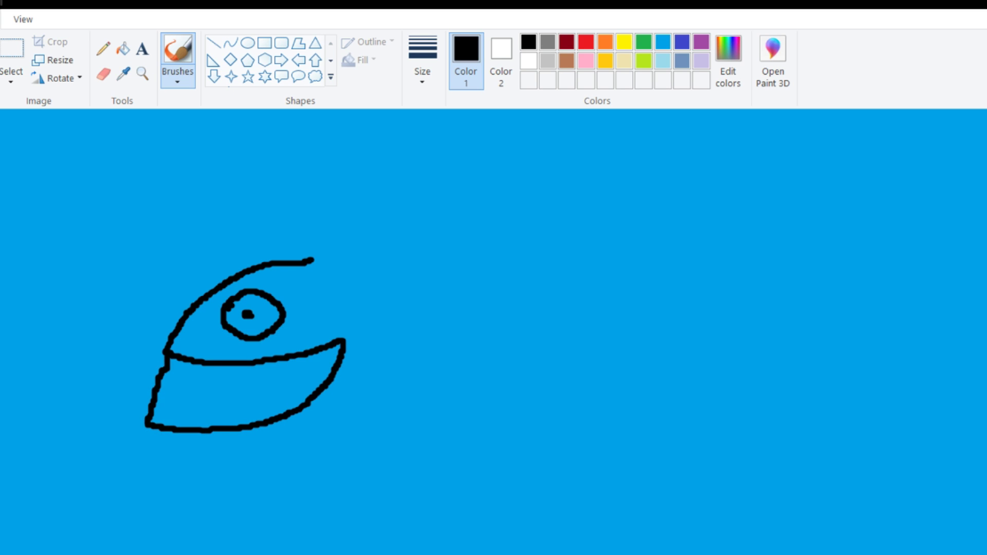
pyautogui.moveTo(341, 342)
pyautogui.mouseDown()
pyautogui.moveTo(329, 373)
pyautogui.moveTo(287, 361)
pyautogui.moveTo(270, 420)
pyautogui.moveTo(221, 366)
pyautogui.moveTo(203, 428)
pyautogui.moveTo(195, 425)
pyautogui.moveTo(172, 360)
pyautogui.mouseUp()
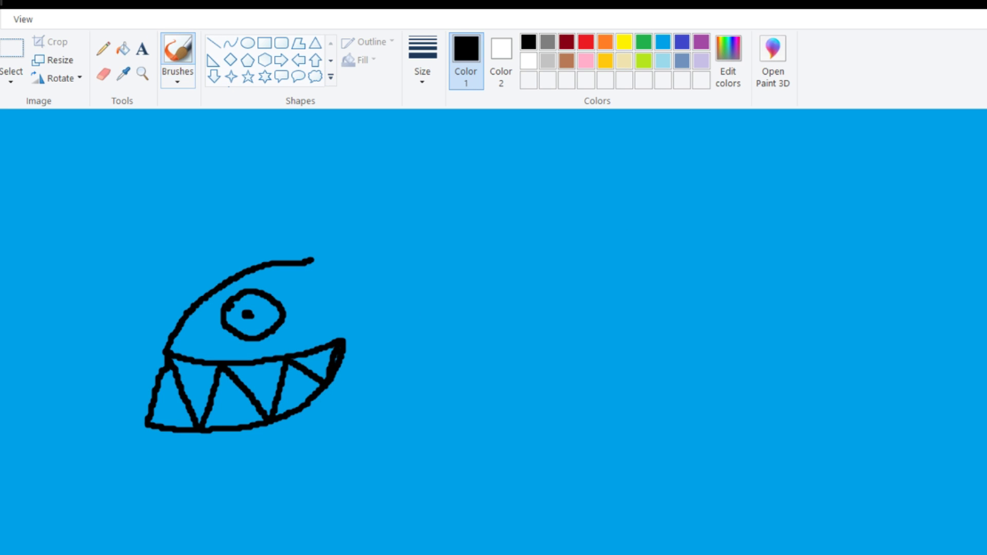
# Step: Fill the triangular teeth inside the mouth with white
pyautogui.click(122, 48)
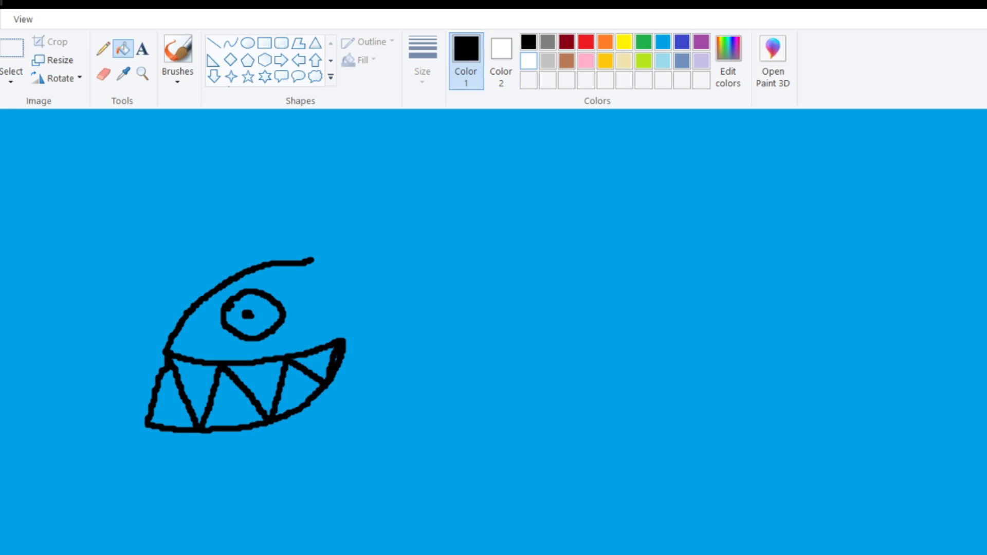
pyautogui.click(528, 61)
pyautogui.click(257, 378)
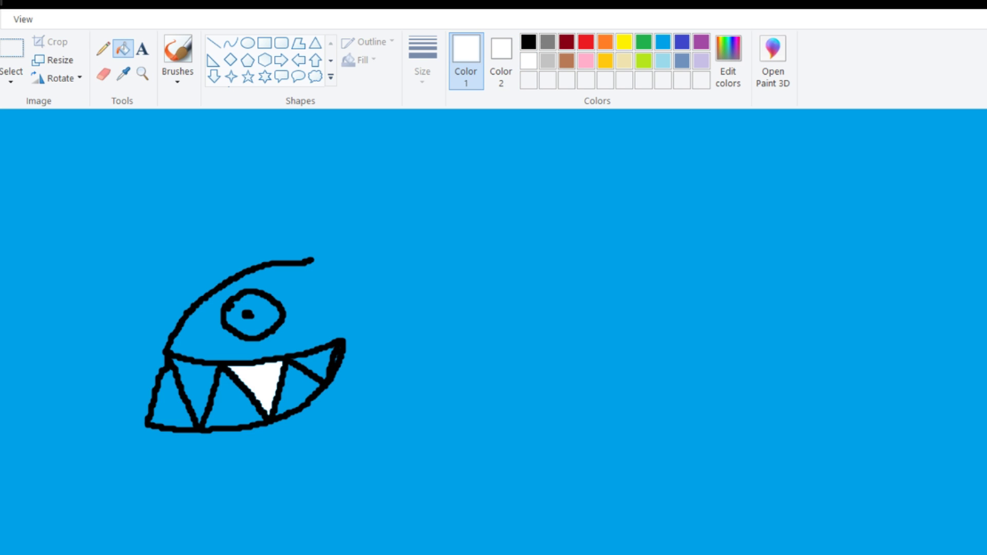
pyautogui.click(232, 406)
pyautogui.click(195, 380)
pyautogui.click(169, 406)
pyautogui.click(294, 383)
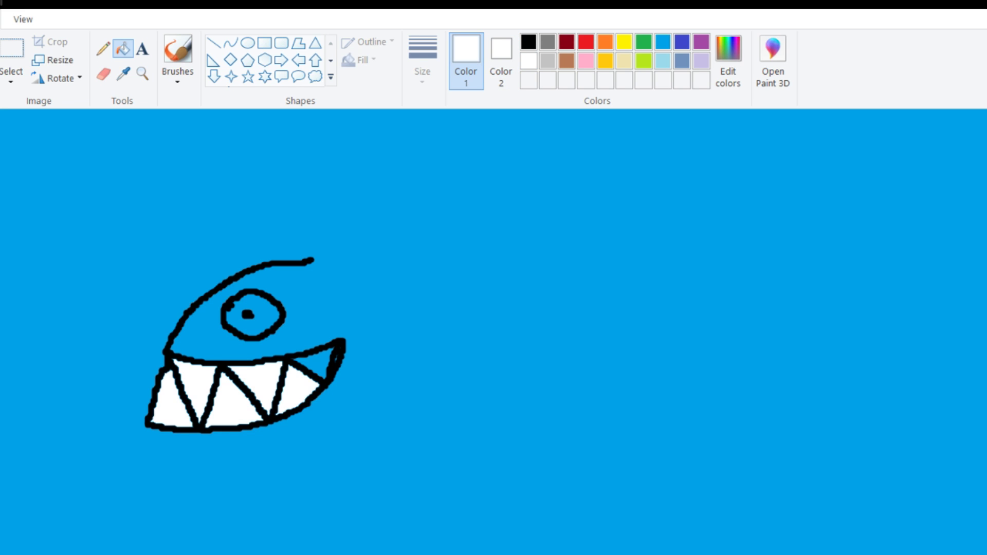
pyautogui.click(313, 361)
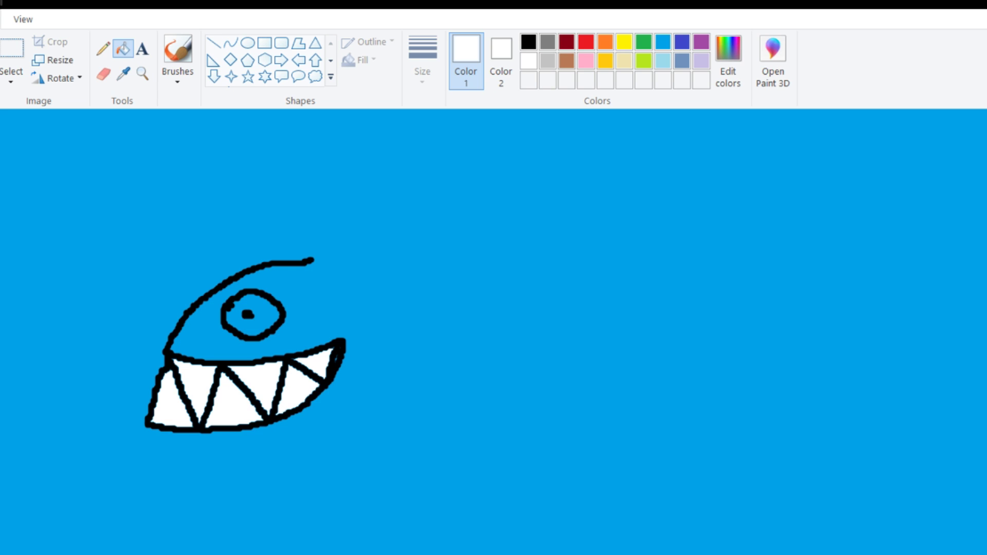
# Step: Outline the rest of the fish in black with the brush: lower jaw and belly, back, and a forked tail fin
pyautogui.click(528, 41)
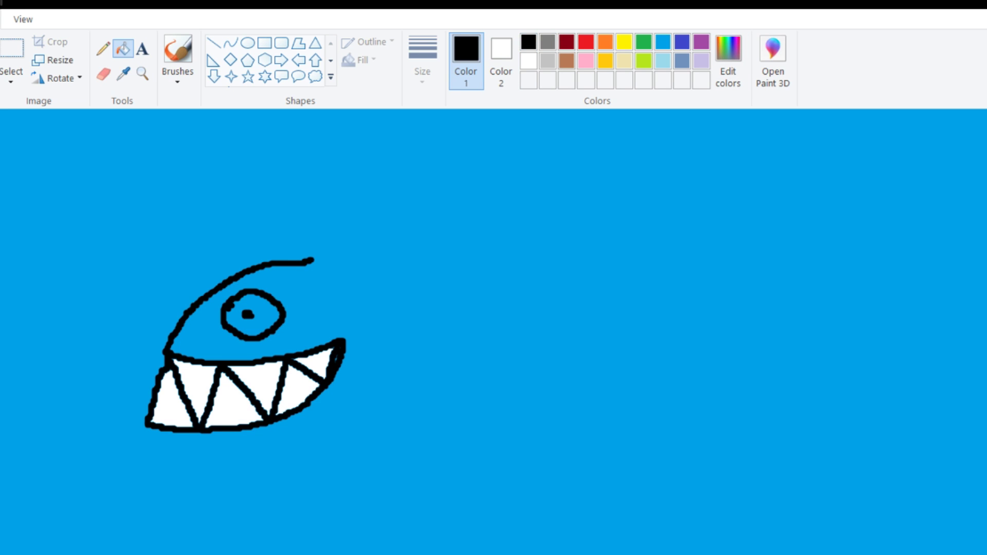
pyautogui.click(177, 49)
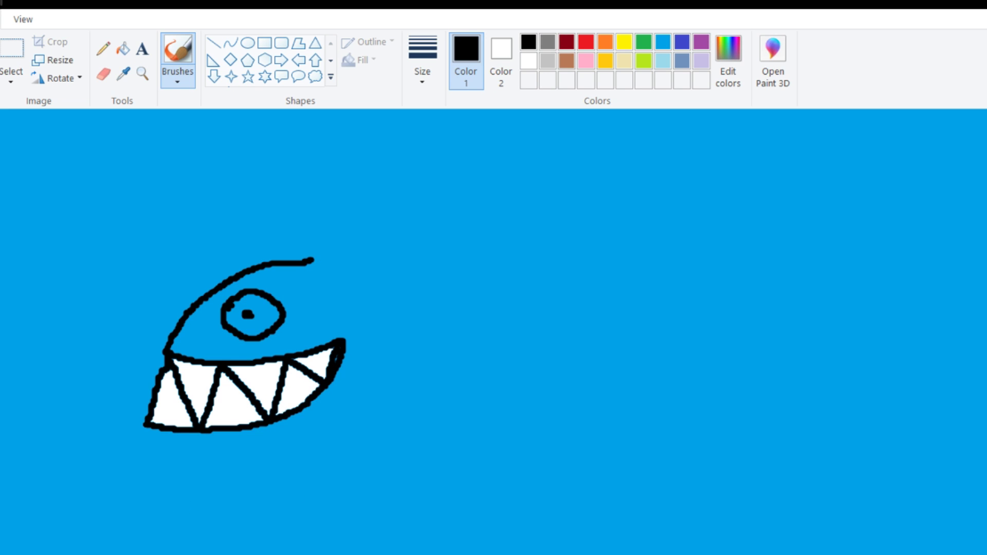
pyautogui.moveTo(145, 426)
pyautogui.mouseDown()
pyautogui.moveTo(210, 456)
pyautogui.moveTo(343, 440)
pyautogui.moveTo(459, 368)
pyautogui.mouseUp()
pyautogui.moveTo(314, 261)
pyautogui.mouseDown()
pyautogui.moveTo(419, 252)
pyautogui.moveTo(486, 264)
pyautogui.mouseUp()
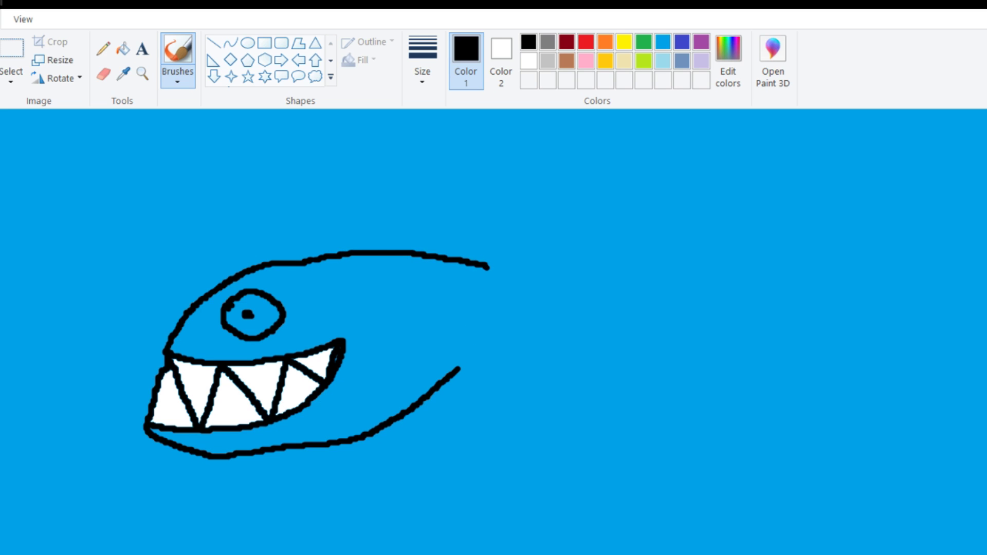
pyautogui.moveTo(487, 266)
pyautogui.mouseDown()
pyautogui.moveTo(531, 238)
pyautogui.moveTo(486, 428)
pyautogui.moveTo(461, 364)
pyautogui.mouseUp()
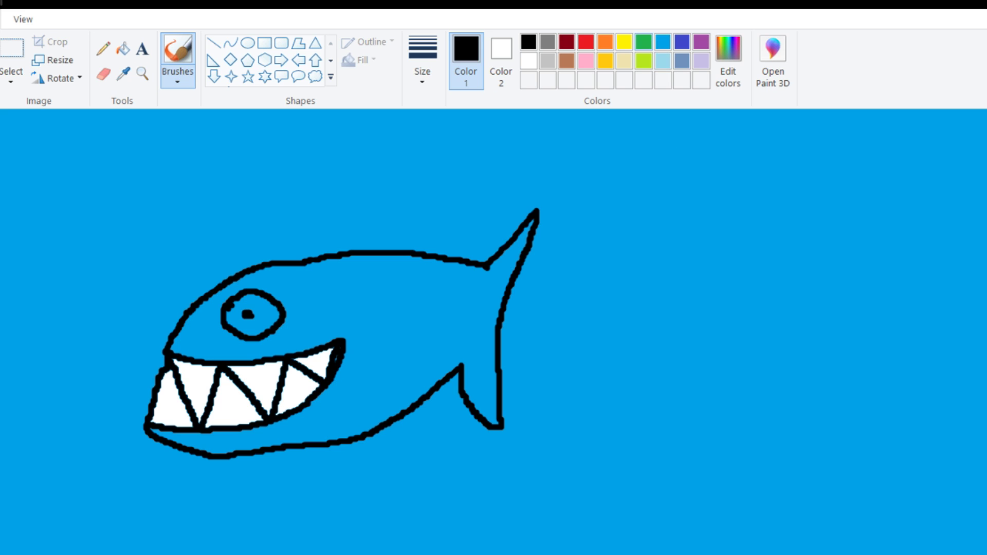
# Step: Fill the fish's body and tail with gold and the inside of its eye with white
pyautogui.click(605, 60)
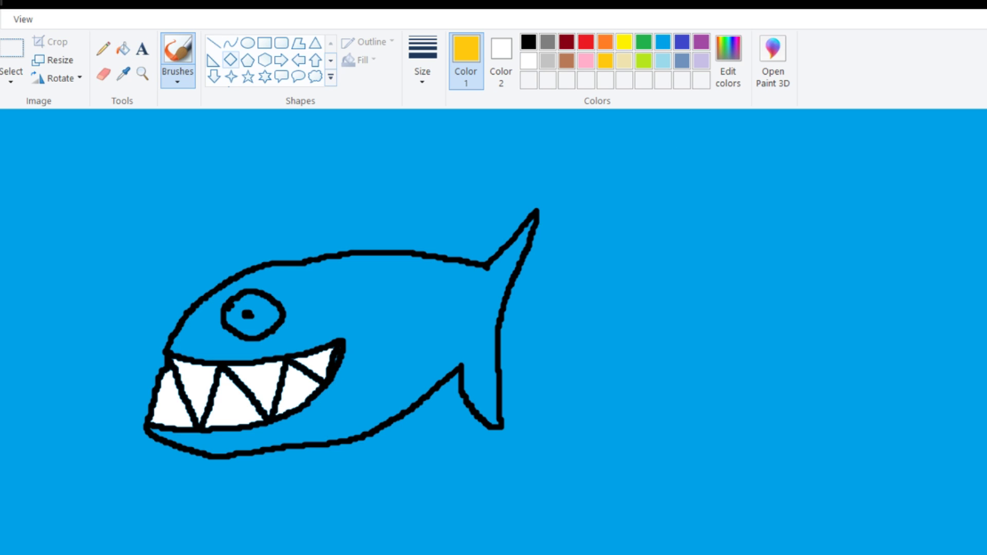
pyautogui.click(123, 49)
pyautogui.click(391, 308)
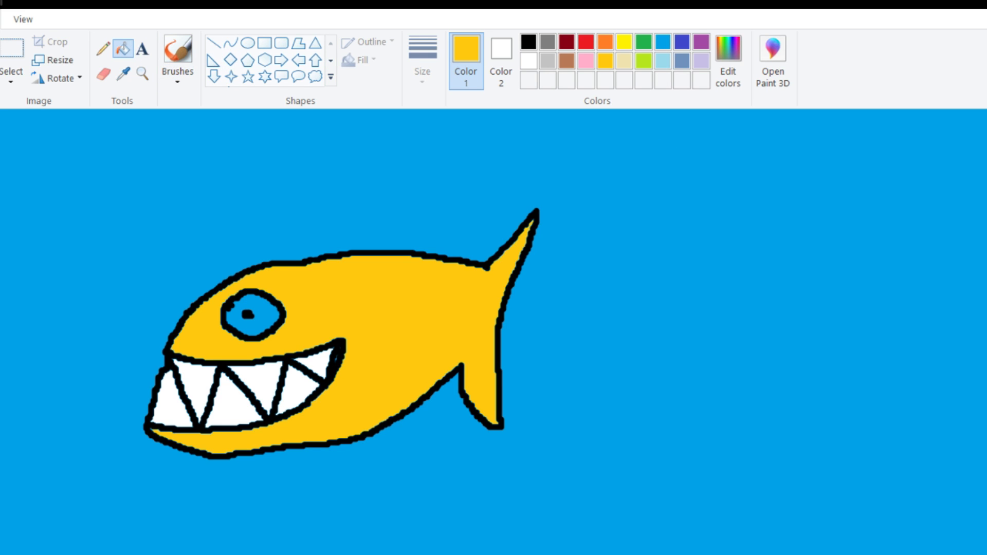
pyautogui.click(528, 61)
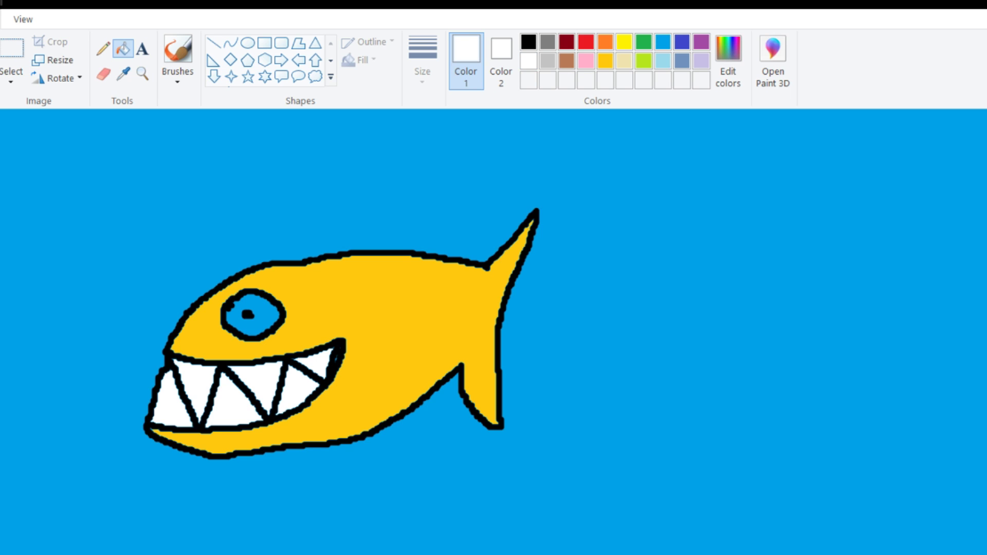
pyautogui.click(262, 308)
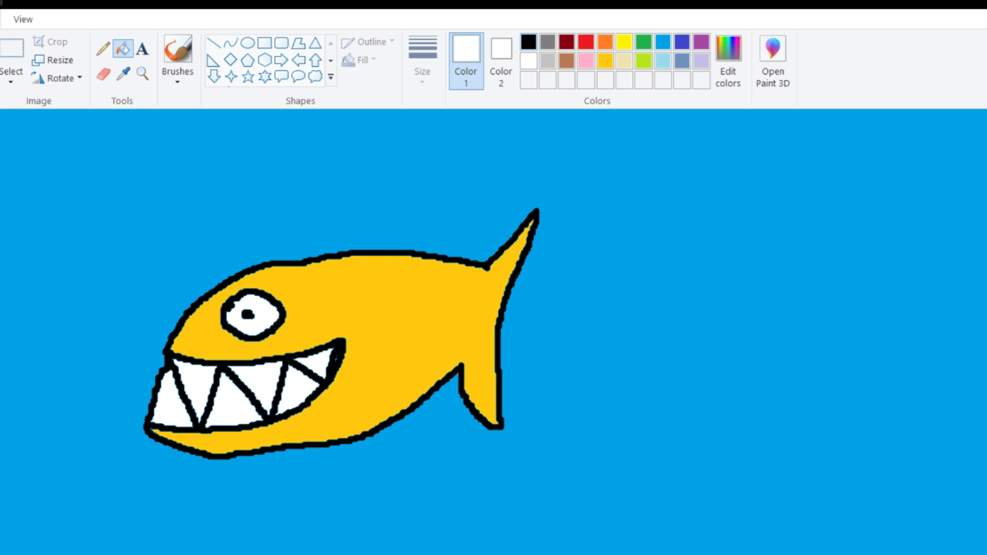
# Step: Paint a bulging black arm outline hanging from the fish's belly and erase the body line crossing it
pyautogui.click(528, 42)
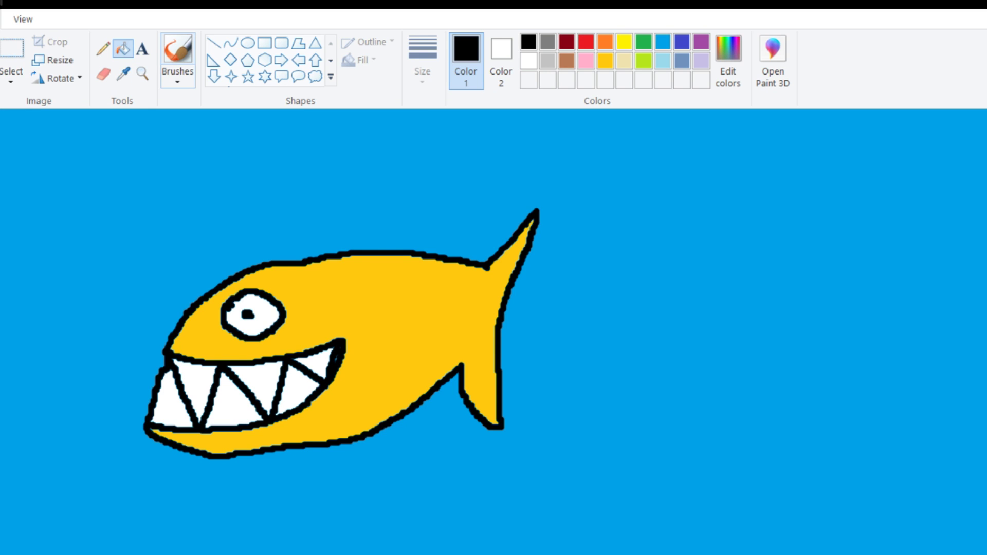
pyautogui.click(178, 51)
pyautogui.moveTo(385, 359)
pyautogui.mouseDown()
pyautogui.moveTo(385, 415)
pyautogui.moveTo(398, 457)
pyautogui.moveTo(412, 462)
pyautogui.moveTo(406, 496)
pyautogui.moveTo(426, 499)
pyautogui.moveTo(421, 519)
pyautogui.moveTo(446, 534)
pyautogui.moveTo(474, 517)
pyautogui.moveTo(487, 483)
pyautogui.moveTo(469, 475)
pyautogui.moveTo(451, 494)
pyautogui.moveTo(453, 417)
pyautogui.moveTo(384, 357)
pyautogui.mouseUp()
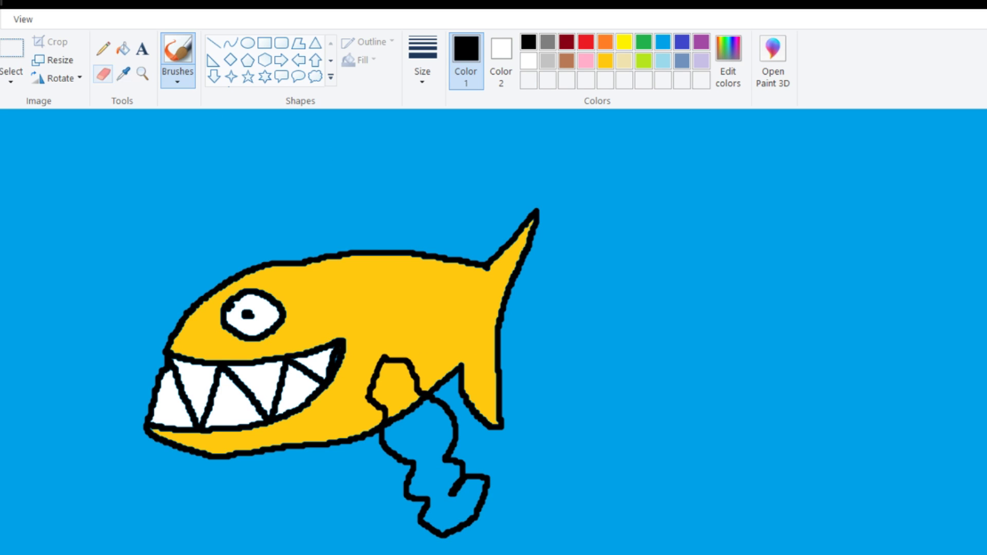
pyautogui.click(103, 73)
pyautogui.moveTo(389, 426)
pyautogui.mouseDown()
pyautogui.moveTo(420, 399)
pyautogui.moveTo(394, 417)
pyautogui.moveTo(413, 429)
pyautogui.moveTo(414, 417)
pyautogui.mouseUp()
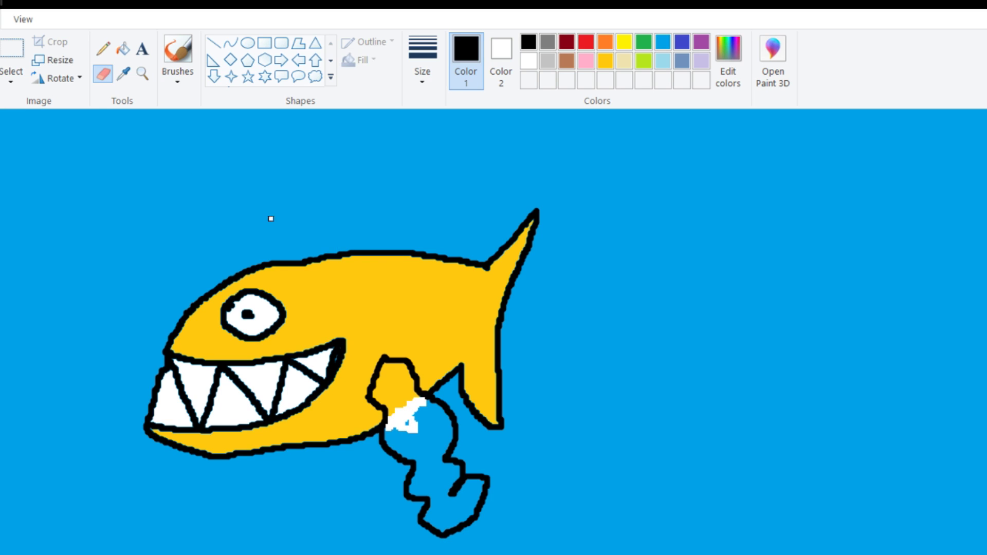
# Step: Fill both parts of the arm with white and paint over the leftover blue speck inside it
pyautogui.click(123, 49)
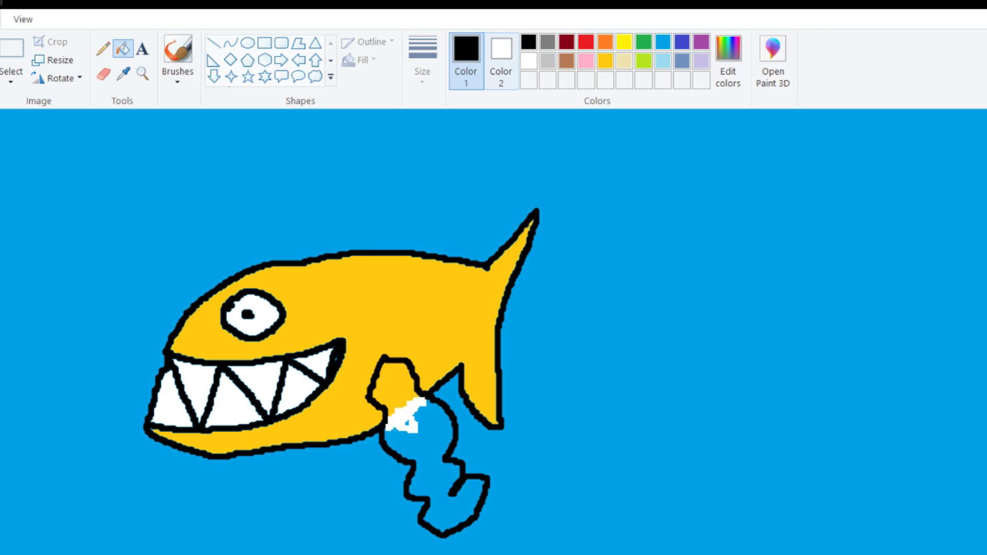
pyautogui.click(528, 61)
pyautogui.click(430, 452)
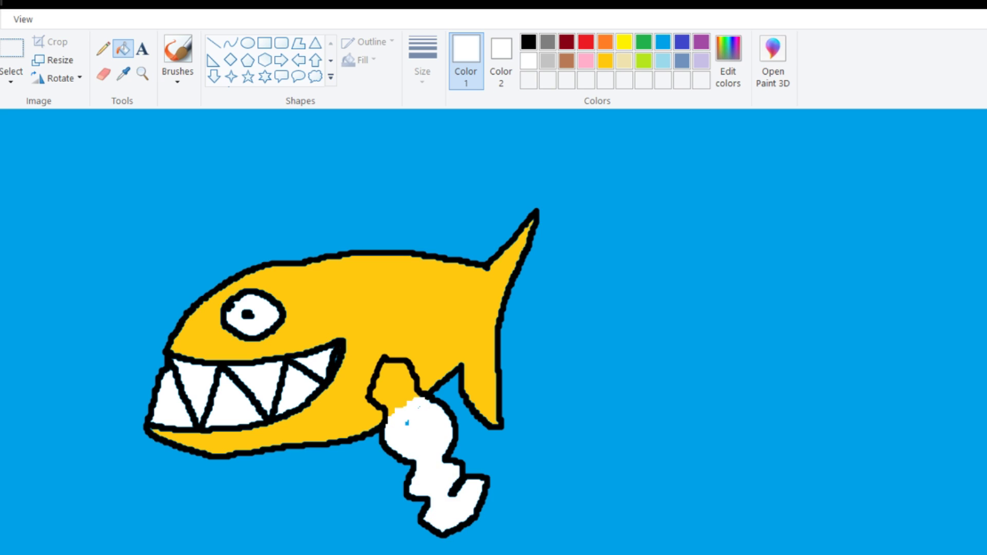
pyautogui.click(393, 385)
pyautogui.click(178, 48)
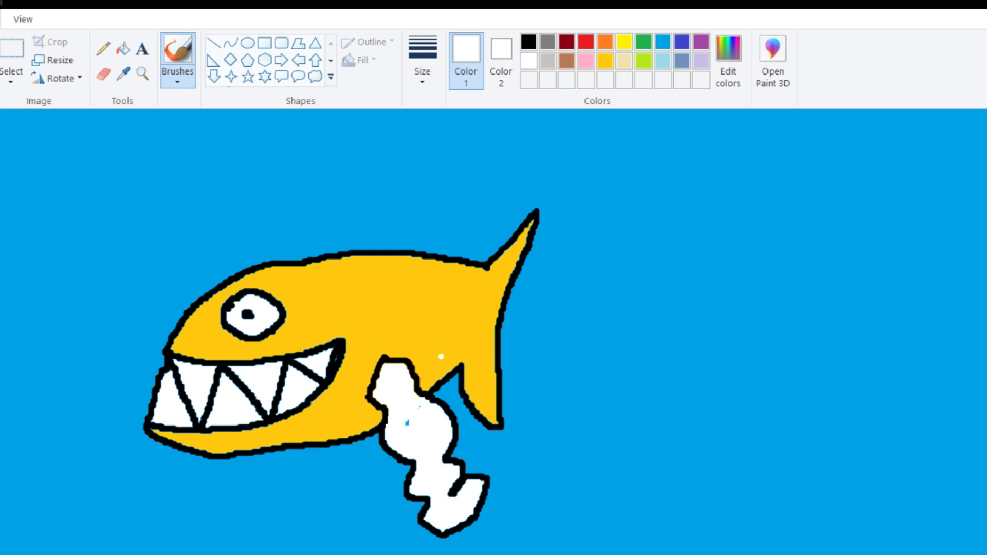
pyautogui.click(407, 423)
# Step: Fill the whole arm with the light pink from the palette
pyautogui.click(586, 61)
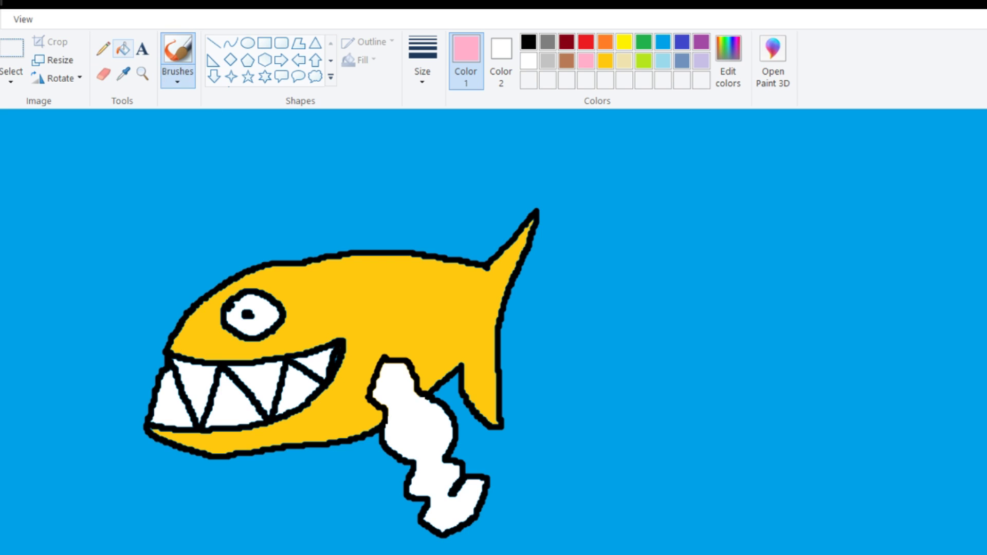
pyautogui.click(123, 48)
pyautogui.click(421, 442)
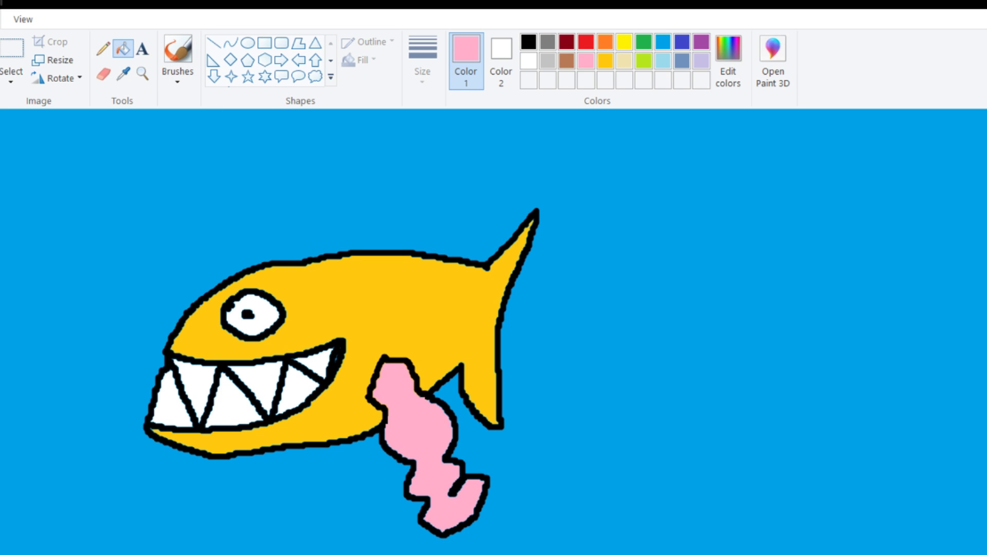
# Step: Define a custom pale peach skin color and fill the arm with it
pyautogui.click(624, 60)
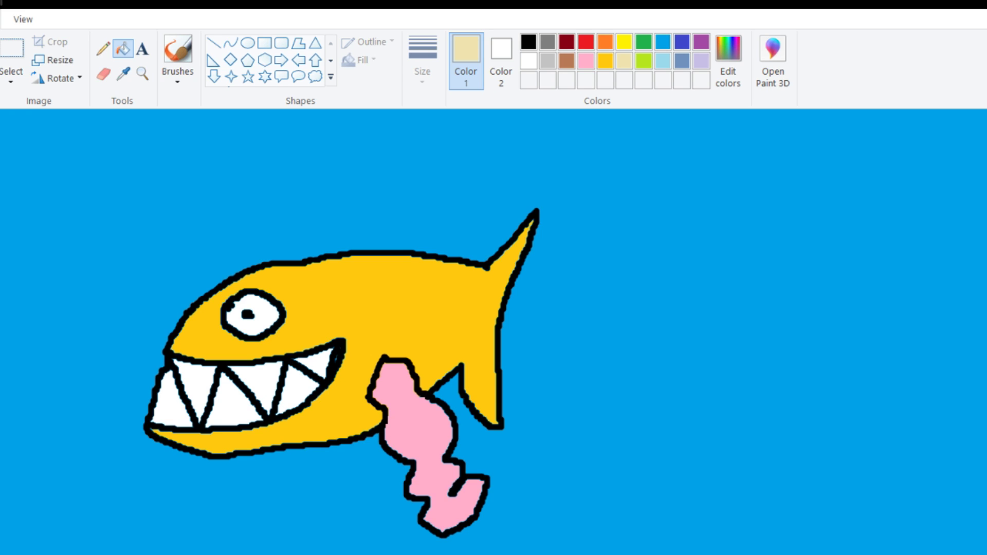
pyautogui.click(586, 61)
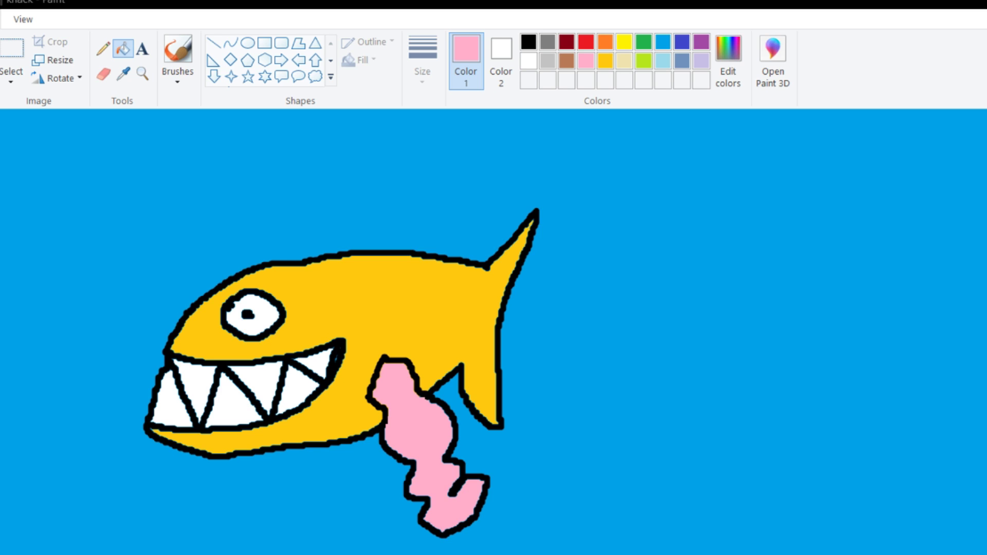
pyautogui.press('Return')
pyautogui.click(419, 427)
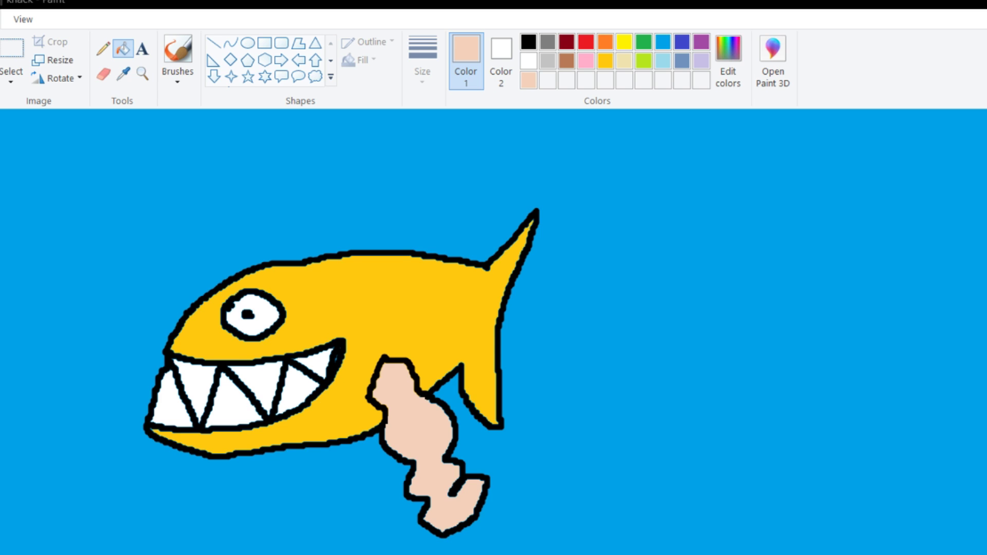
# Step: Fill the white strip beneath the bright blue background with the blue-gray palette color as the ground
pyautogui.scroll(3, 339, 380)
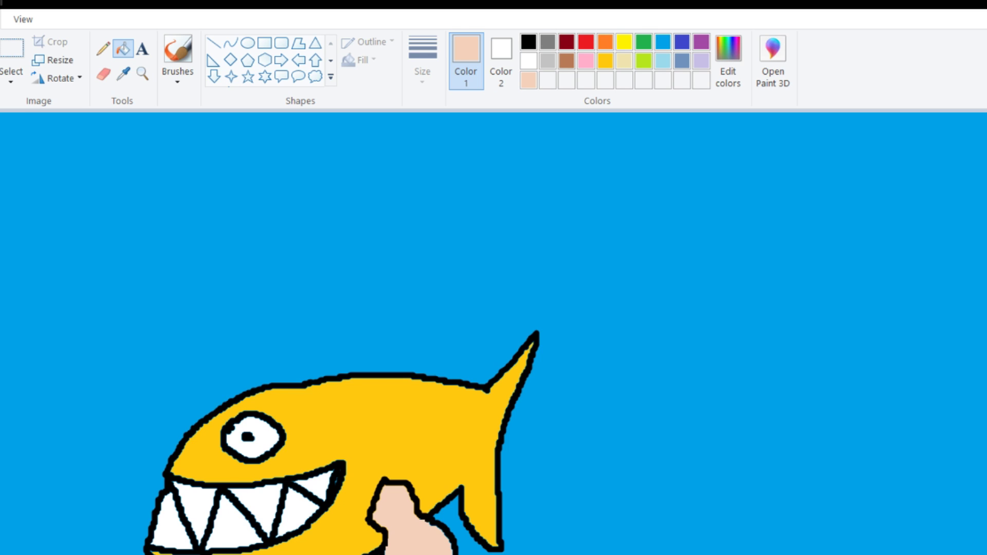
pyautogui.scroll(-3, 494, 332)
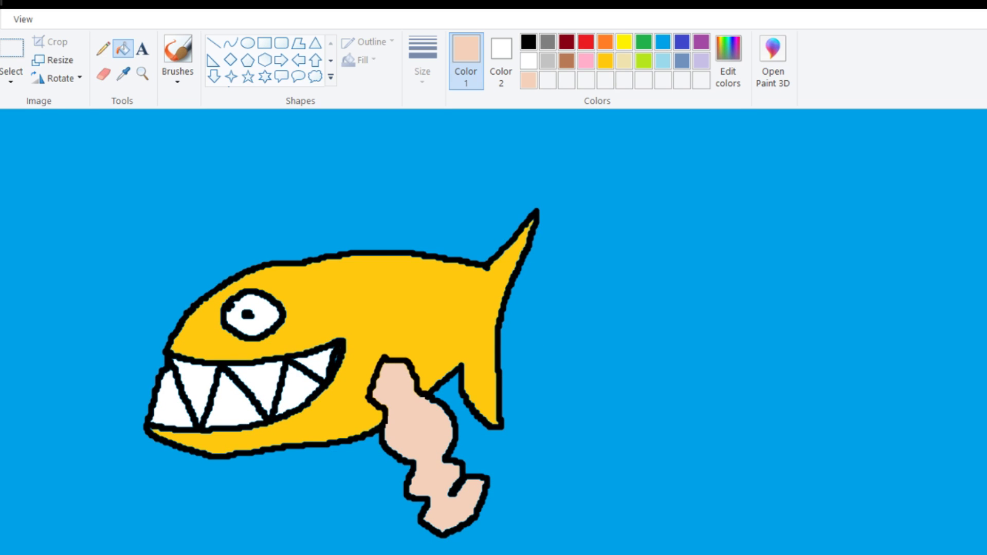
pyautogui.click(177, 49)
pyautogui.click(528, 41)
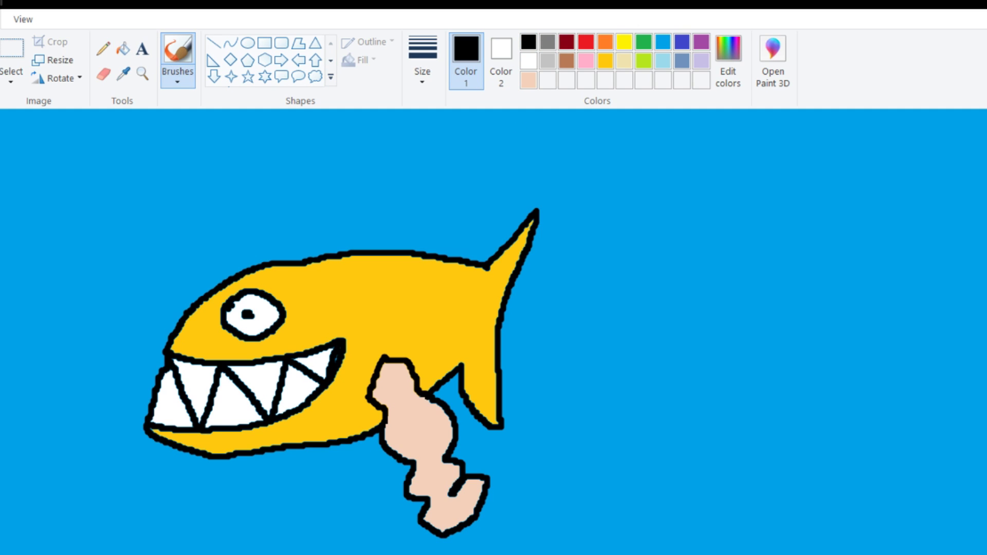
pyautogui.scroll(-2, 492, 497)
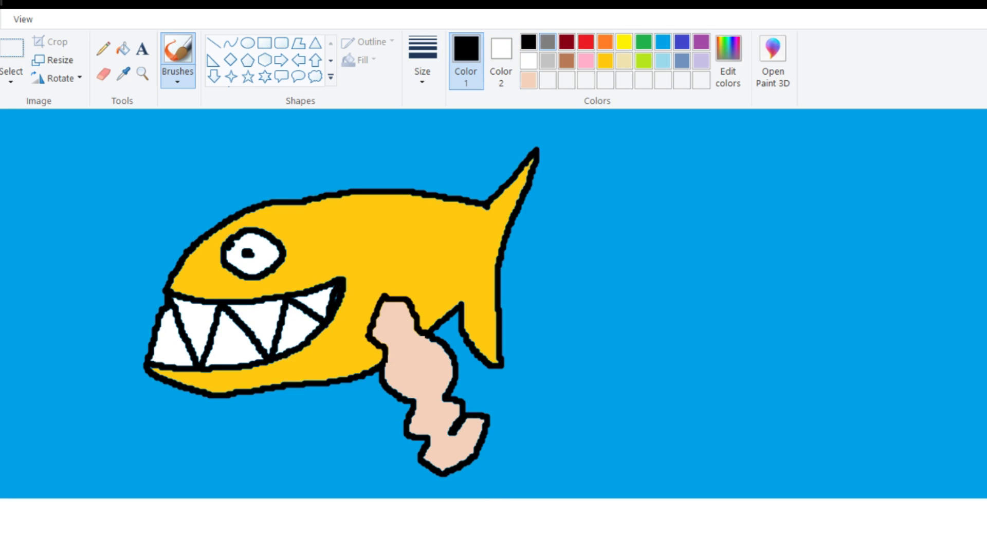
pyautogui.click(528, 80)
pyautogui.click(605, 61)
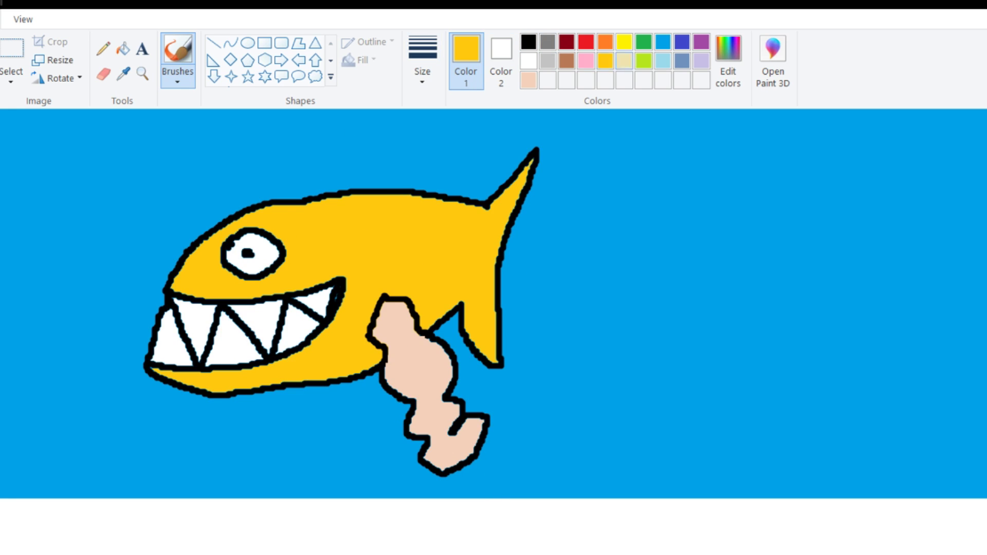
pyautogui.click(682, 41)
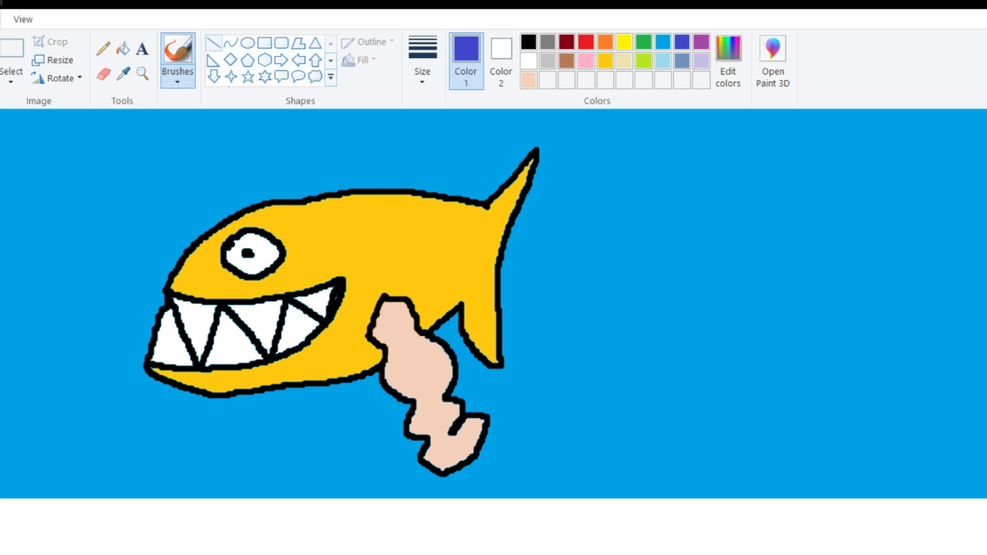
pyautogui.click(682, 61)
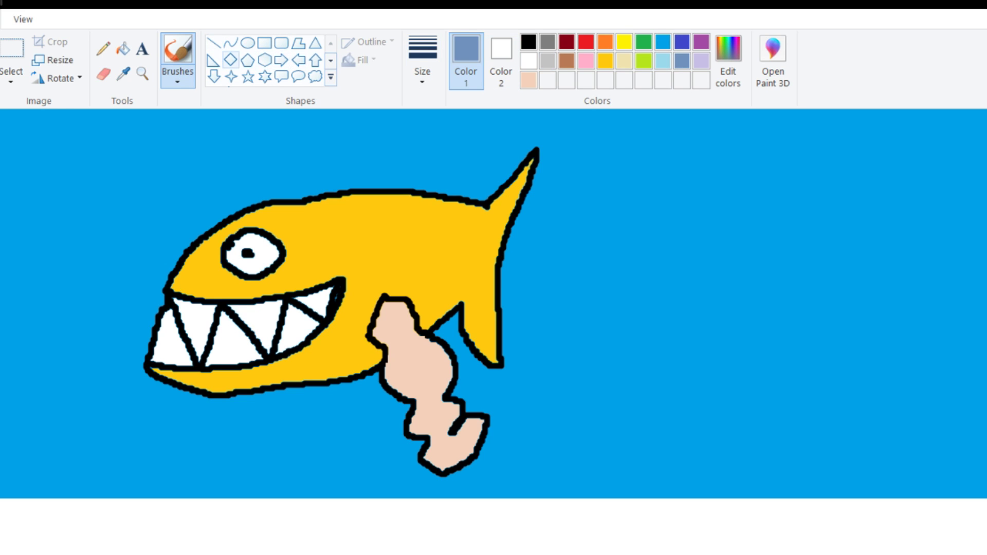
pyautogui.click(122, 48)
pyautogui.click(493, 527)
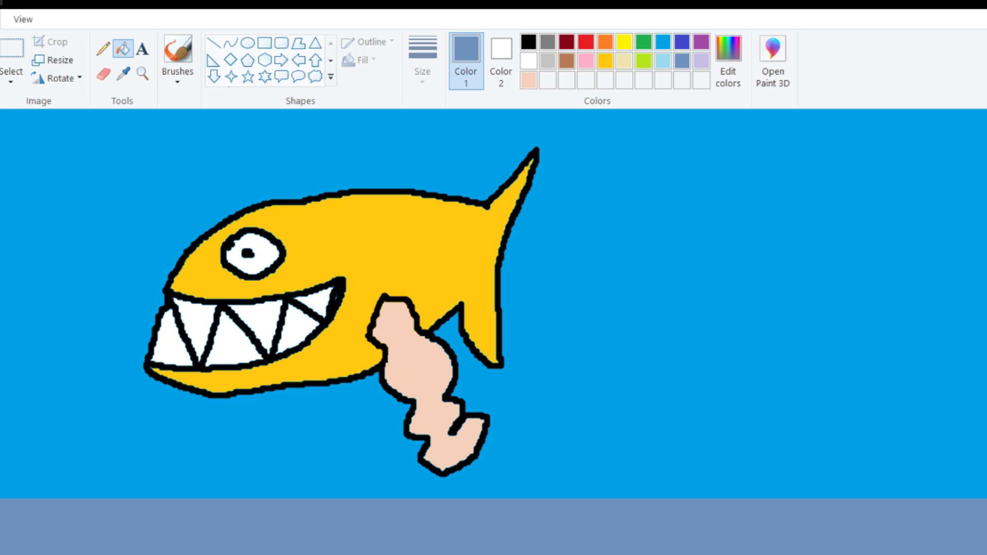
# Step: Paint two long black-outlined legs with rounded feet from the fish's belly down to the ground
pyautogui.click(528, 42)
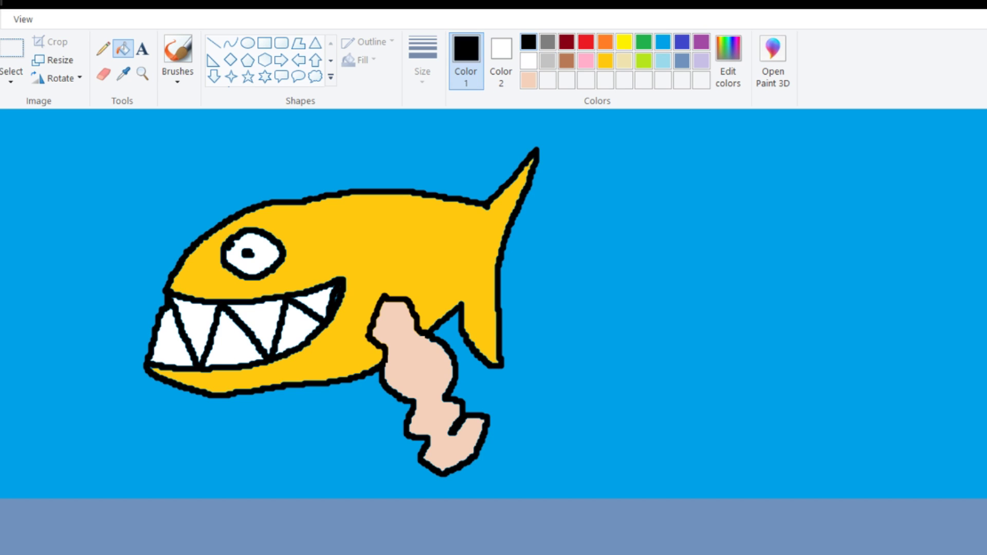
pyautogui.click(177, 51)
pyautogui.moveTo(354, 381)
pyautogui.mouseDown()
pyautogui.moveTo(336, 505)
pyautogui.moveTo(289, 531)
pyautogui.moveTo(327, 546)
pyautogui.moveTo(385, 527)
pyautogui.moveTo(356, 511)
pyautogui.moveTo(376, 377)
pyautogui.moveTo(277, 401)
pyautogui.moveTo(170, 486)
pyautogui.moveTo(139, 533)
pyautogui.moveTo(142, 546)
pyautogui.moveTo(183, 540)
pyautogui.moveTo(191, 532)
pyautogui.moveTo(173, 519)
pyautogui.moveTo(210, 481)
pyautogui.moveTo(347, 385)
pyautogui.mouseUp()
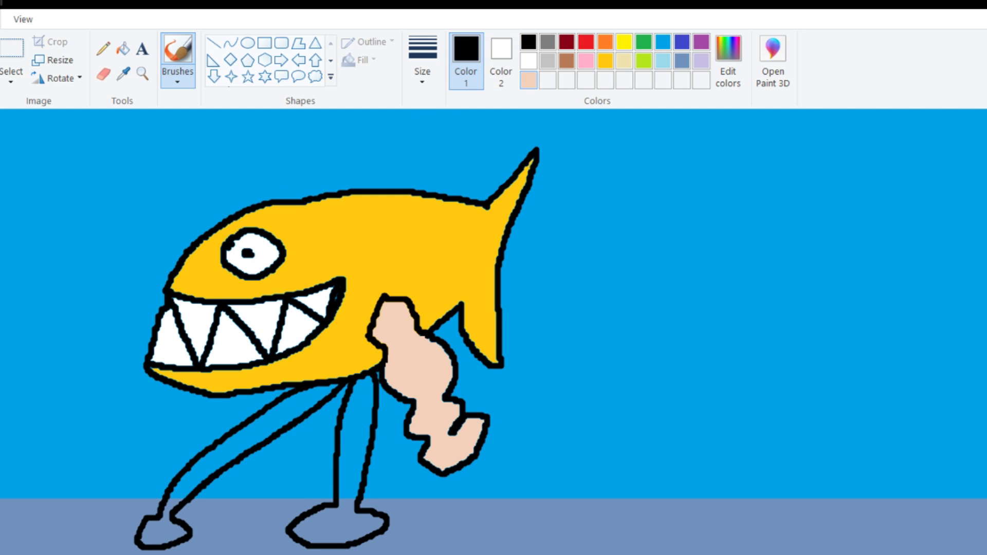
# Step: Fill both legs and feet with the custom peach skin color
pyautogui.click(528, 80)
pyautogui.click(122, 49)
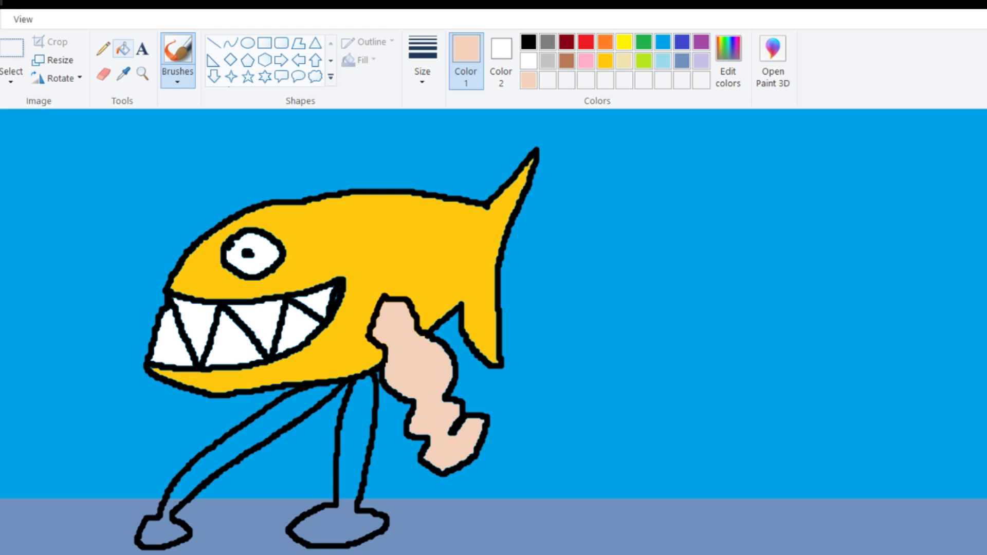
pyautogui.click(337, 527)
pyautogui.click(355, 442)
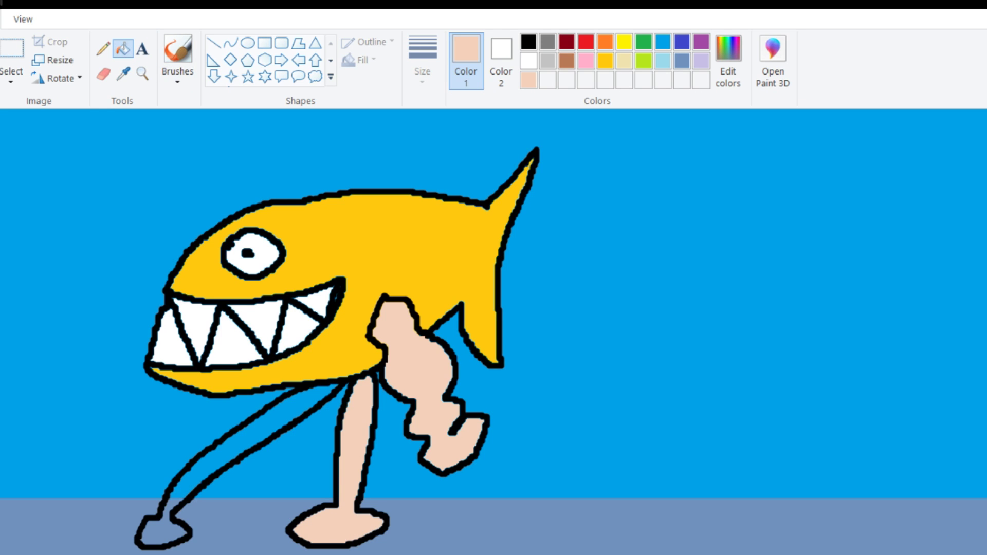
pyautogui.click(226, 446)
pyautogui.click(160, 533)
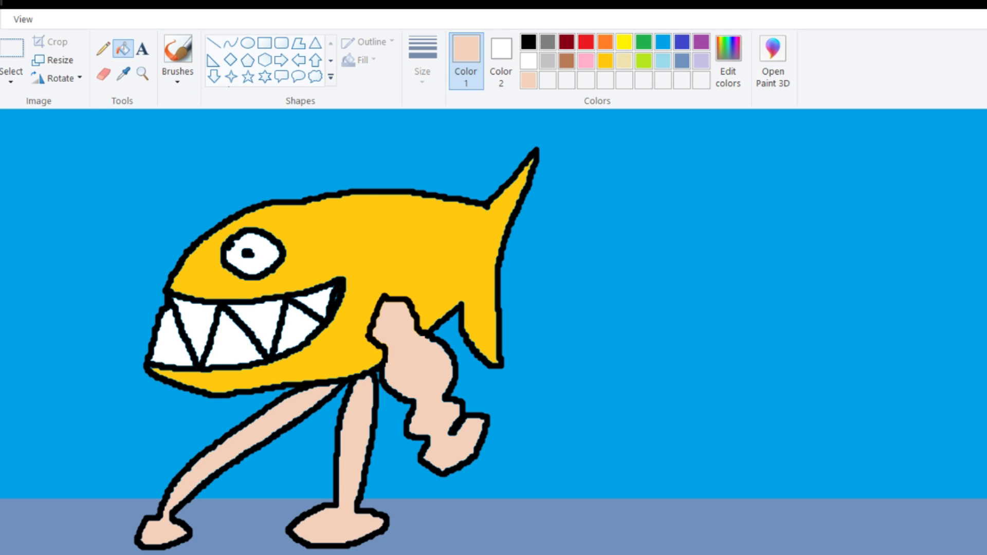
pyautogui.scroll(2, 493, 331)
pyautogui.scroll(-2, 493, 331)
pyautogui.scroll(2, 494, 332)
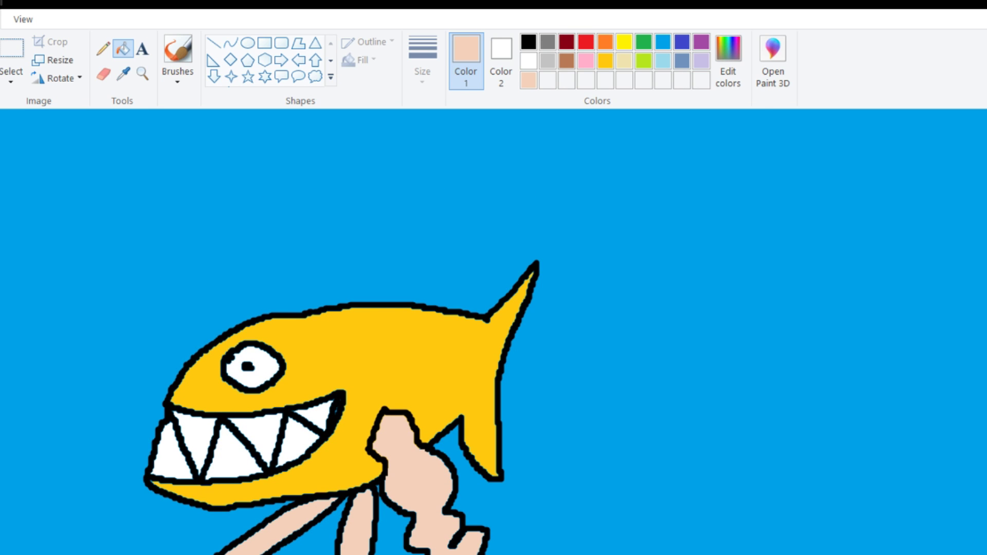
pyautogui.scroll(-2, 493, 332)
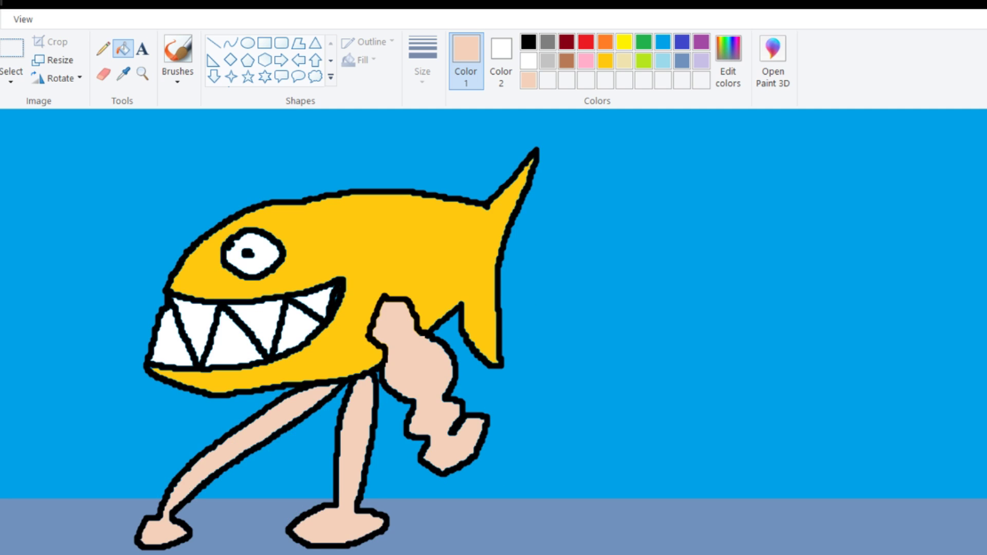
pyautogui.scroll(2, 494, 331)
pyautogui.scroll(-2, 494, 332)
# Step: Paint a black-outlined long curved neck rising from the fish's back, ending in an open-jawed head with a slanted eye
pyautogui.click(528, 42)
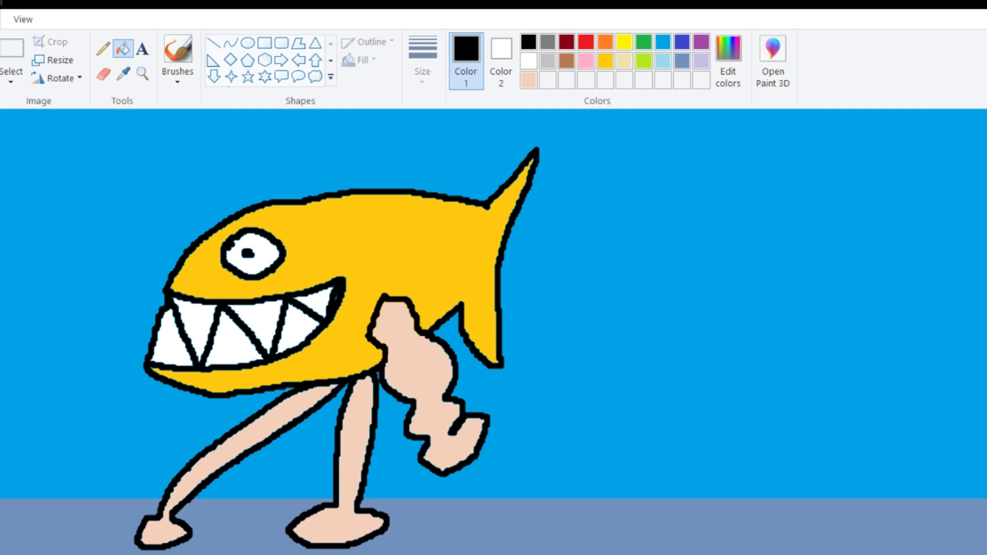
pyautogui.click(178, 52)
pyautogui.scroll(2, 195, 227)
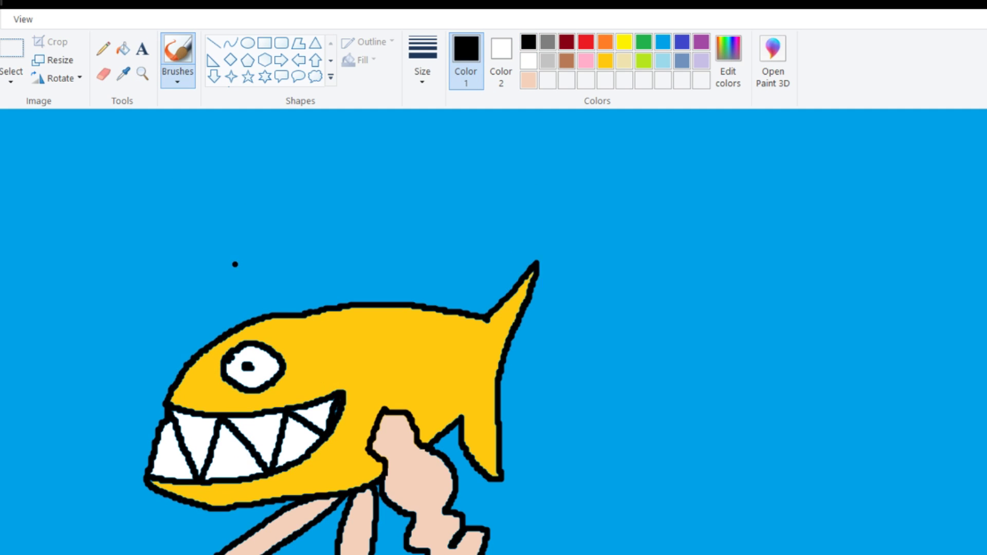
pyautogui.scroll(-2, 234, 264)
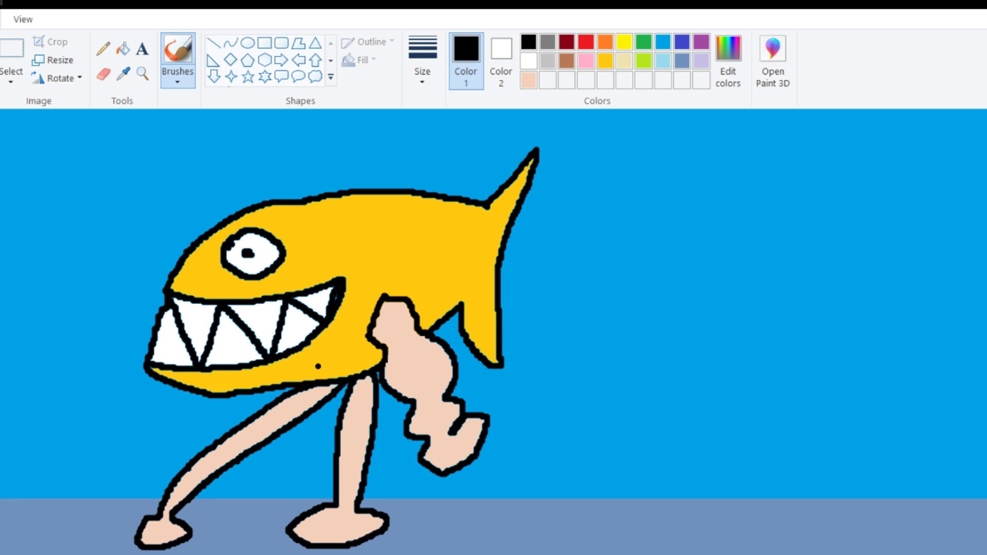
pyautogui.scroll(2, 236, 267)
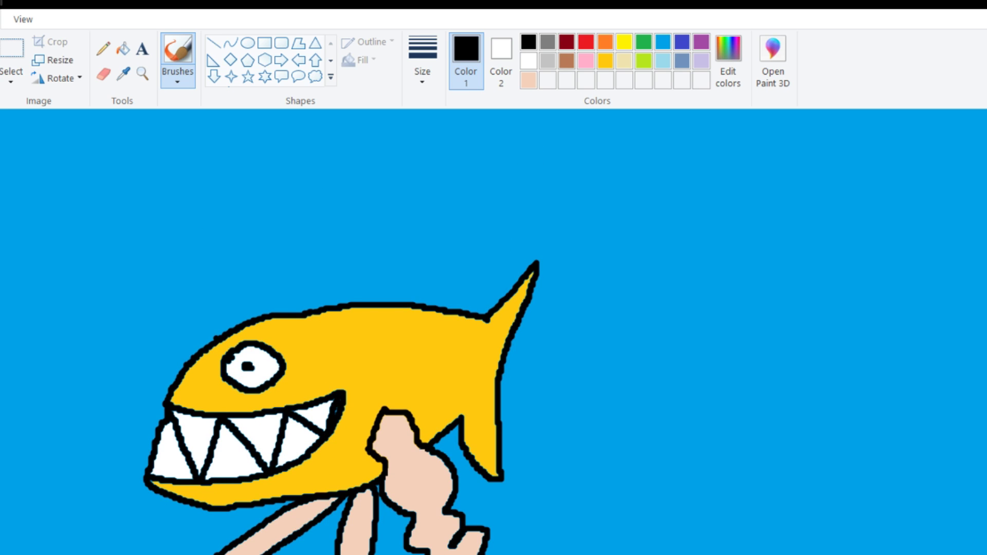
pyautogui.scroll(2, 337, 308)
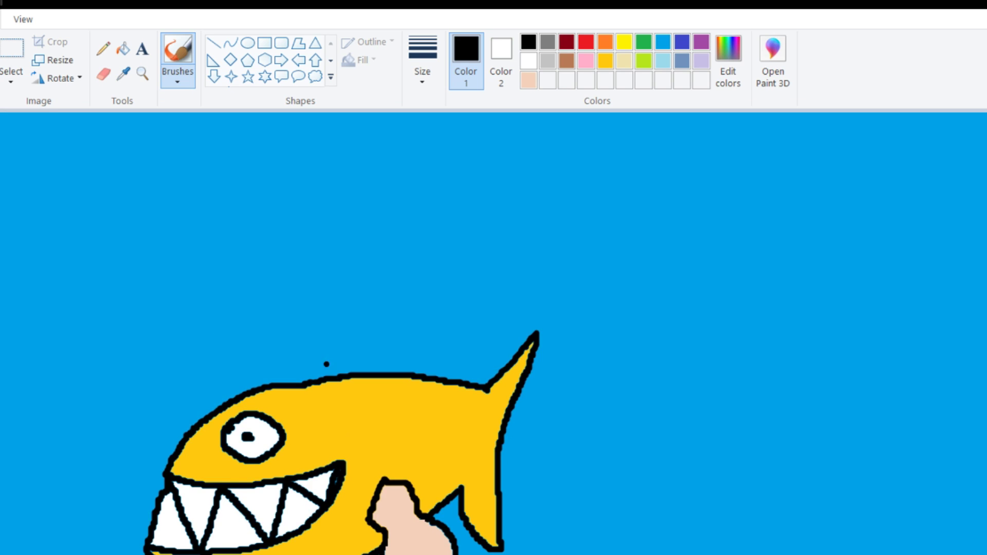
pyautogui.moveTo(324, 378)
pyautogui.mouseDown()
pyautogui.moveTo(220, 232)
pyautogui.moveTo(165, 206)
pyautogui.moveTo(112, 275)
pyautogui.moveTo(46, 334)
pyautogui.moveTo(3, 345)
pyautogui.moveTo(85, 268)
pyautogui.moveTo(115, 206)
pyautogui.moveTo(1, 238)
pyautogui.mouseUp()
pyautogui.moveTo(1, 181)
pyautogui.mouseDown()
pyautogui.moveTo(31, 162)
pyautogui.moveTo(236, 146)
pyautogui.moveTo(359, 262)
pyautogui.moveTo(363, 371)
pyautogui.mouseUp()
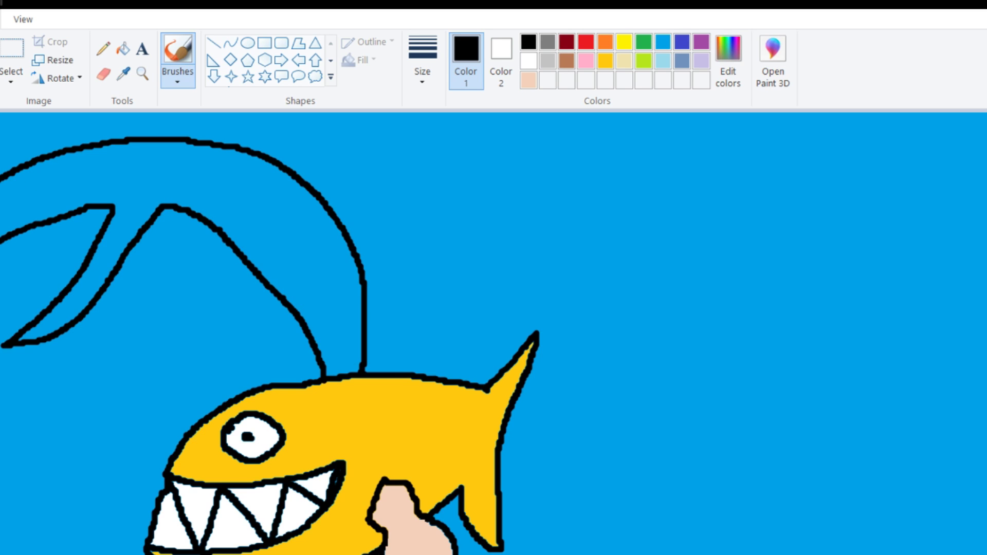
pyautogui.moveTo(1, 212)
pyautogui.mouseDown()
pyautogui.moveTo(63, 176)
pyautogui.moveTo(40, 205)
pyautogui.moveTo(1, 218)
pyautogui.mouseUp()
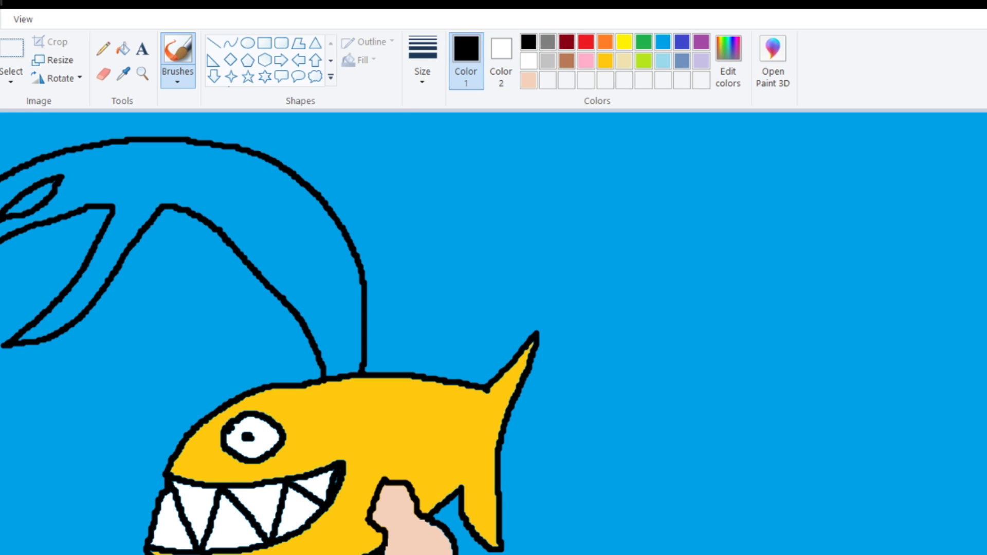
# Step: Fill the curved neck and head with red and its slanted eye with black
pyautogui.click(586, 42)
pyautogui.click(123, 48)
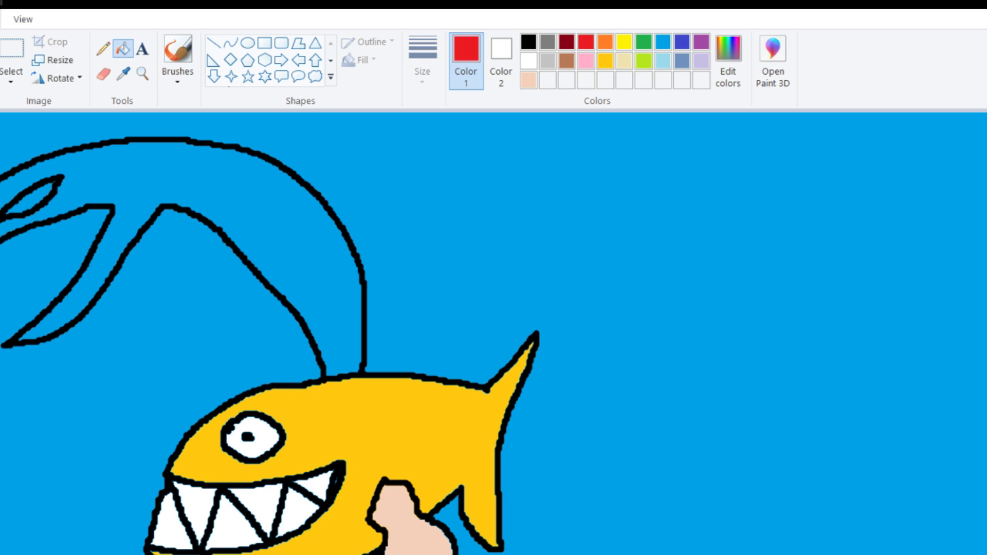
pyautogui.click(364, 308)
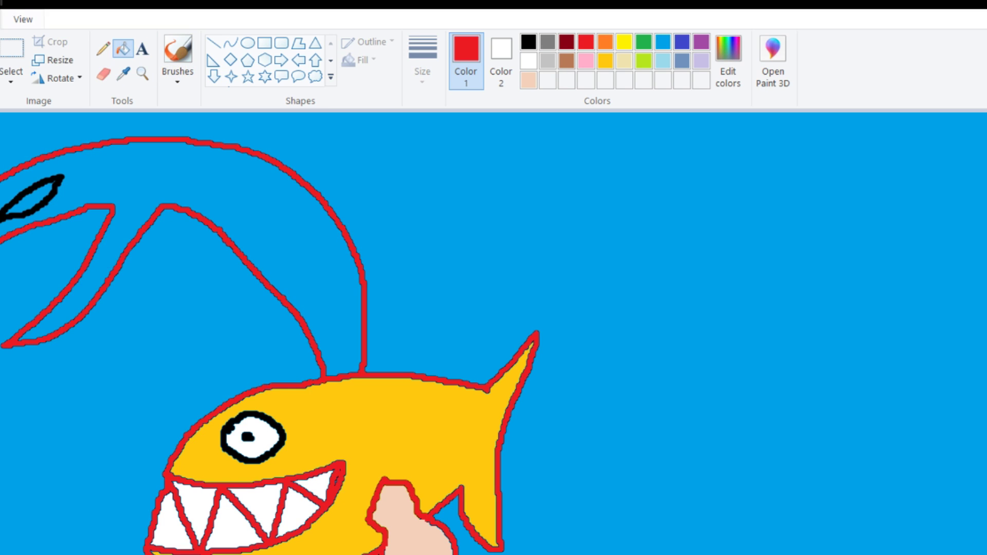
pyautogui.hotkey('ctrl', 'z')
pyautogui.click(206, 170)
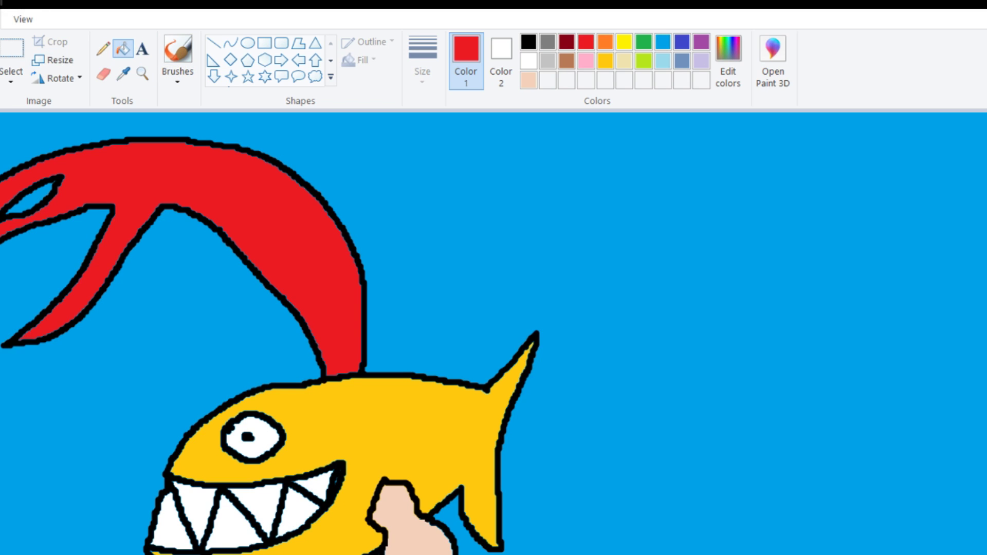
pyautogui.click(528, 42)
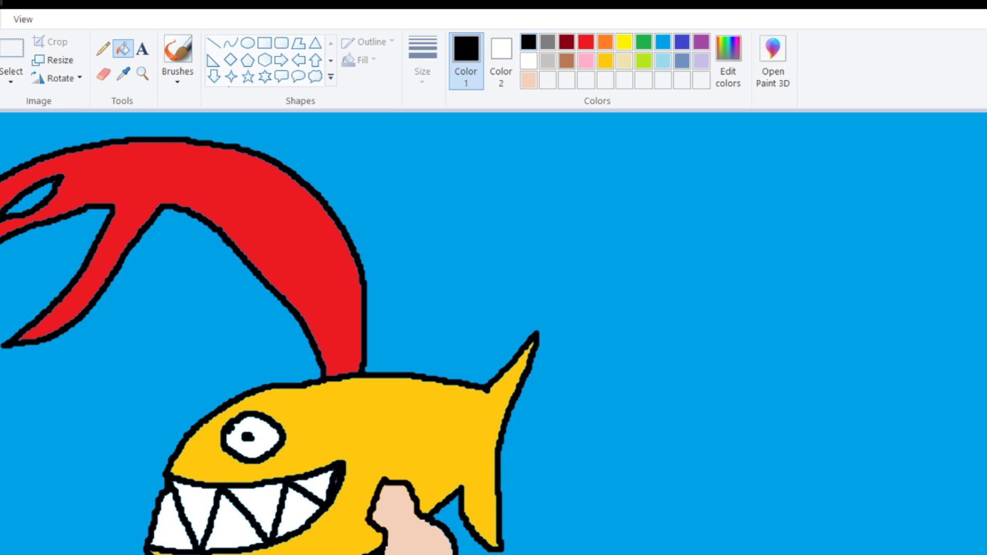
pyautogui.click(31, 198)
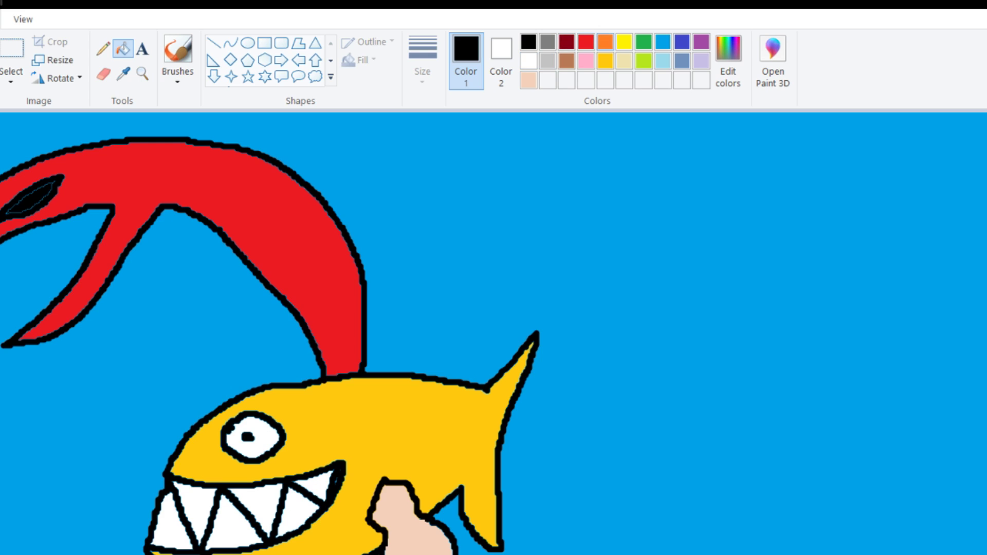
# Step: Paint orange fire streaks pouring out of the red head's open mouth with the textured brush
pyautogui.click(605, 42)
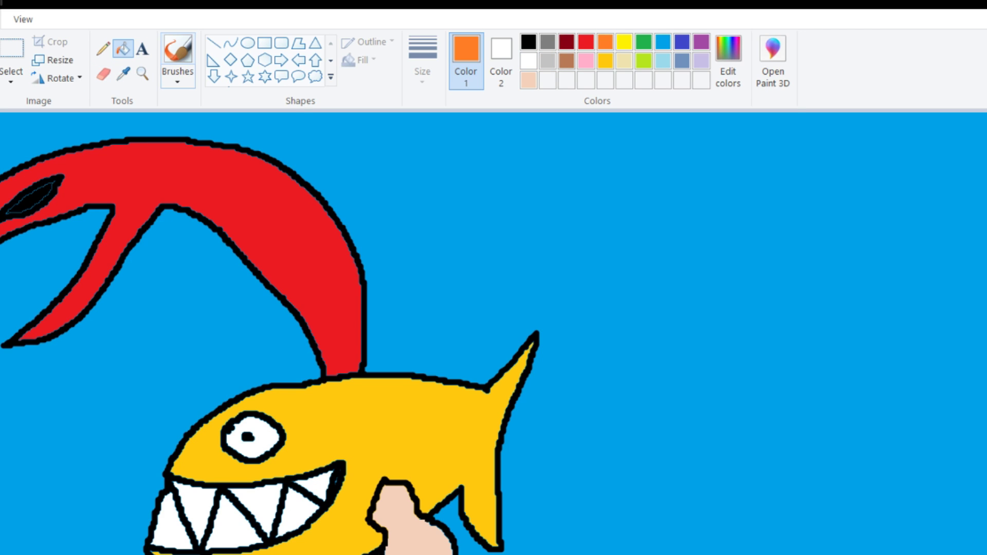
pyautogui.click(178, 50)
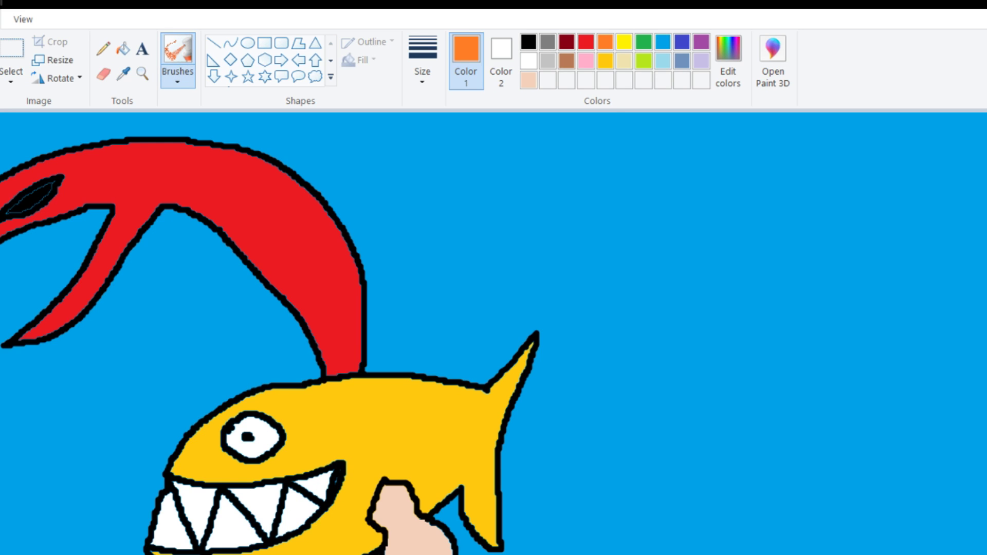
pyautogui.moveTo(93, 208)
pyautogui.mouseDown()
pyautogui.moveTo(1, 282)
pyautogui.moveTo(56, 256)
pyautogui.moveTo(5, 303)
pyautogui.moveTo(17, 257)
pyautogui.moveTo(12, 293)
pyautogui.moveTo(2, 248)
pyautogui.moveTo(10, 308)
pyautogui.moveTo(77, 216)
pyautogui.moveTo(68, 243)
pyautogui.moveTo(90, 221)
pyautogui.moveTo(15, 308)
pyautogui.moveTo(67, 236)
pyautogui.moveTo(49, 281)
pyautogui.moveTo(38, 246)
pyautogui.moveTo(7, 258)
pyautogui.moveTo(61, 234)
pyautogui.moveTo(8, 323)
pyautogui.moveTo(57, 278)
pyautogui.moveTo(25, 385)
pyautogui.moveTo(7, 393)
pyautogui.mouseUp()
pyautogui.moveTo(26, 303)
pyautogui.mouseDown()
pyautogui.moveTo(23, 343)
pyautogui.moveTo(3, 375)
pyautogui.moveTo(4, 326)
pyautogui.mouseUp()
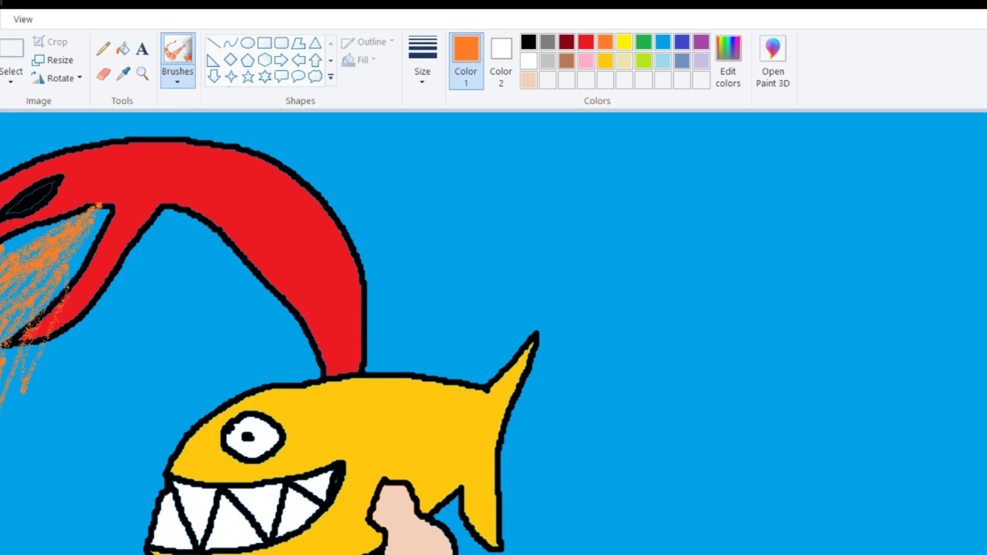
# Step: Select the whole creature with its surrounding background and shift it to the right, away from the canvas's left edge
pyautogui.click(11, 49)
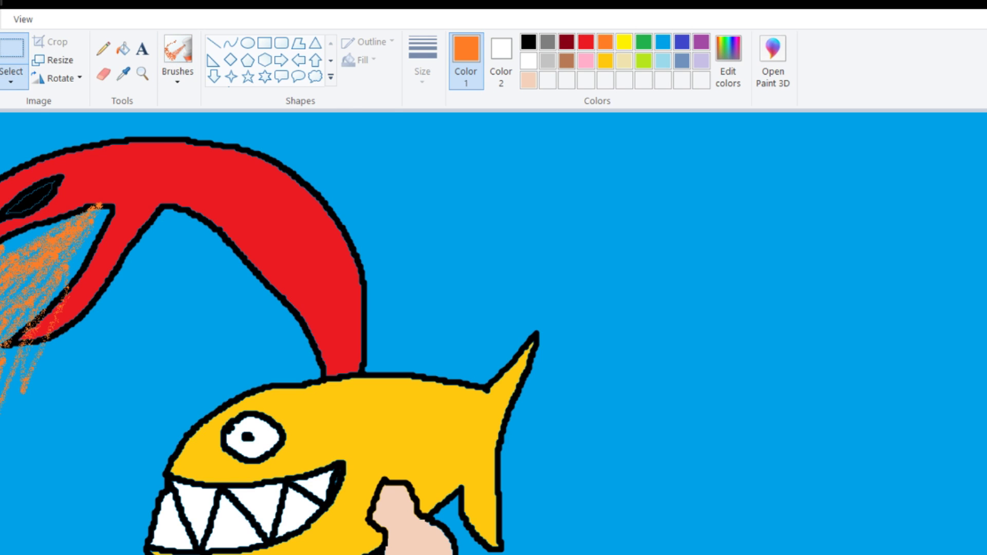
pyautogui.scroll(-3, 493, 331)
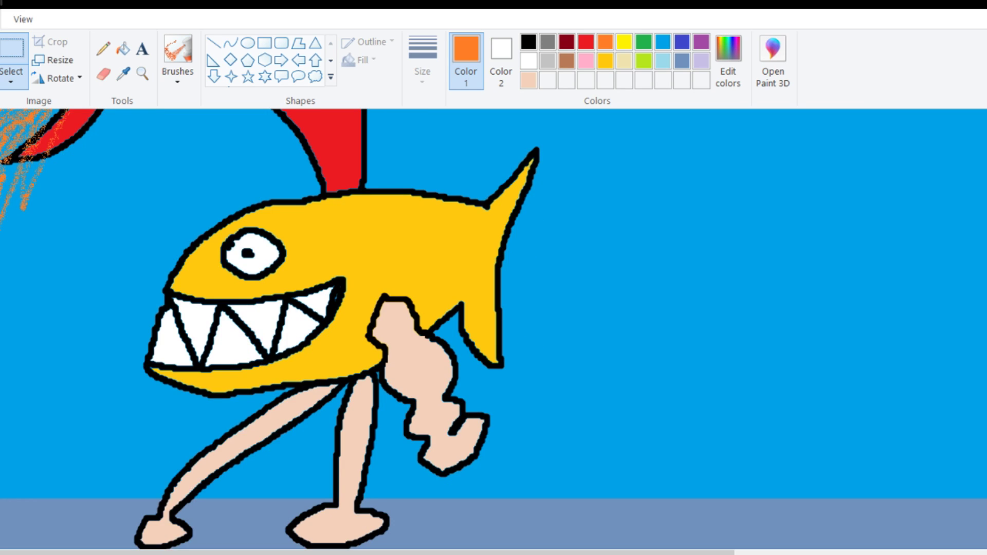
pyautogui.scroll(3, 493, 329)
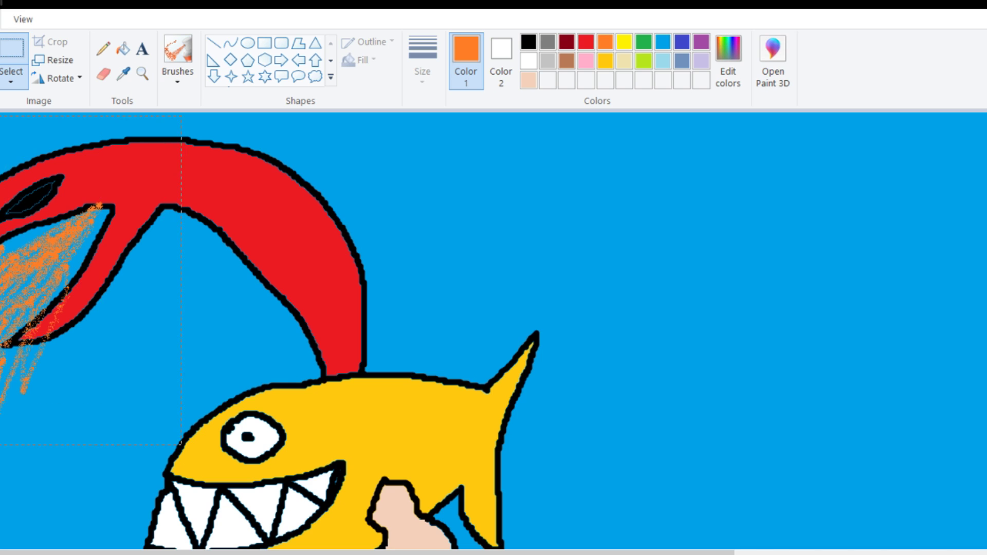
pyautogui.scroll(-3, 493, 329)
pyautogui.moveTo(473, 528); pyautogui.dragTo(535, 537)
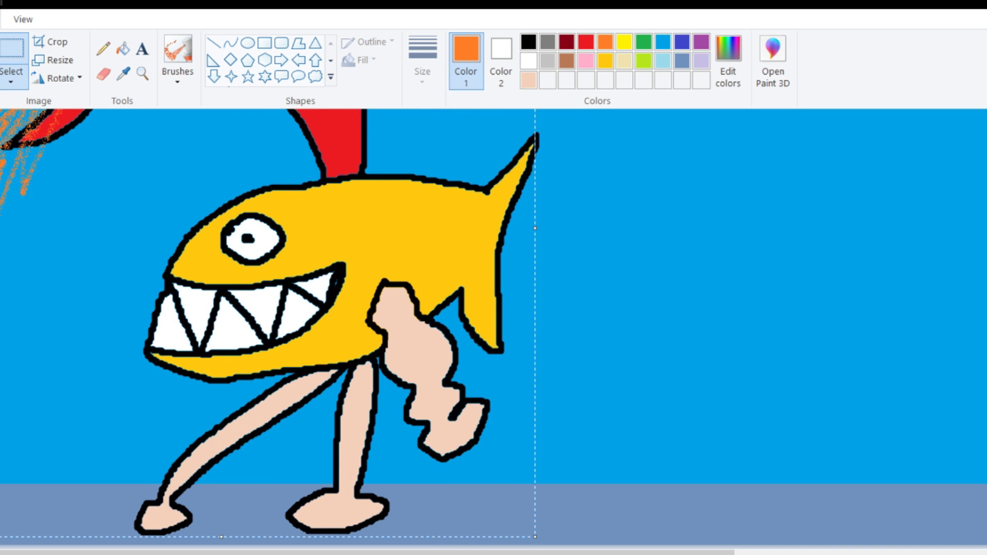
pyautogui.hscroll(-3, 272, 322)
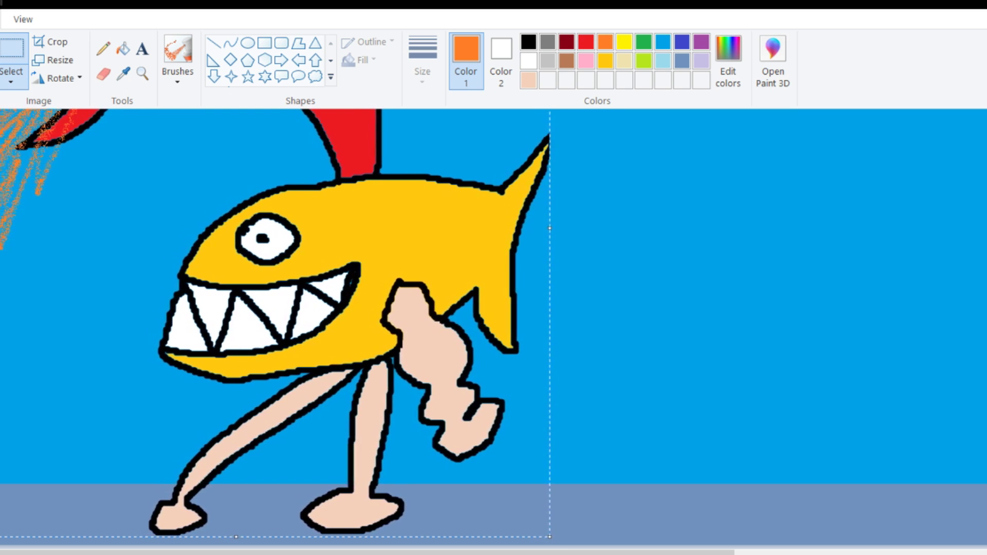
pyautogui.hscroll(-4, 273, 322)
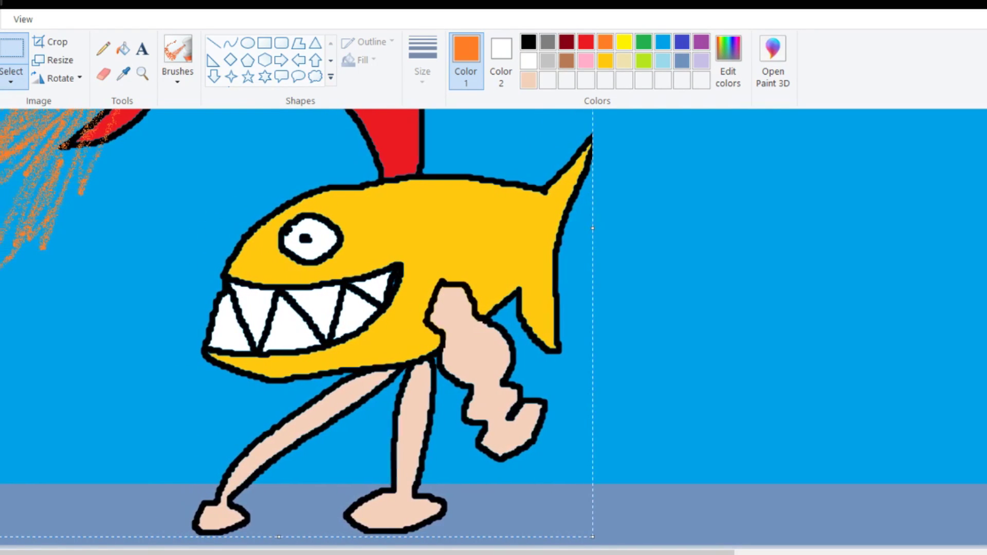
pyautogui.hscroll(-4, 272, 322)
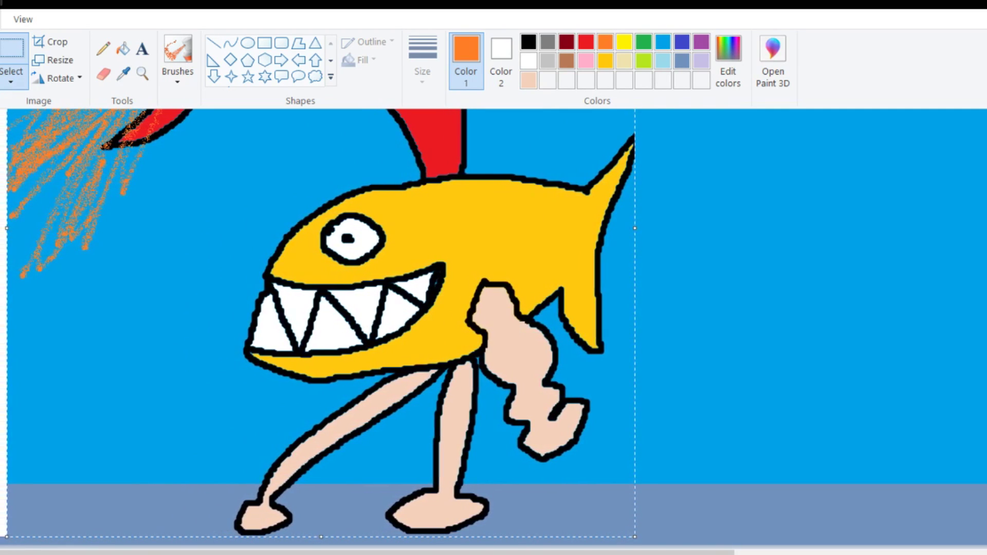
pyautogui.press('Right')
pyautogui.press('Right')
pyautogui.press('Right')
pyautogui.press('Right')
pyautogui.press('Right')
pyautogui.press('Right')
pyautogui.press('Right')
pyautogui.press('Right')
pyautogui.press('Right')
pyautogui.press('Right')
pyautogui.press('Right')
pyautogui.press('Right')
pyautogui.press('Right')
pyautogui.press('Right')
pyautogui.press('Right')
pyautogui.press('Right')
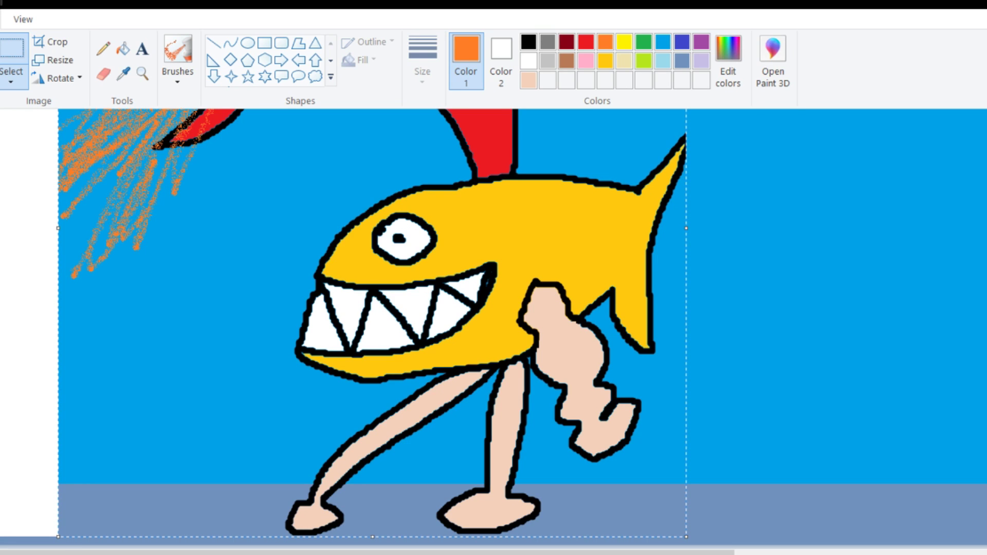
# Step: Fill the white strip along the canvas's left edge with the bright blue of the background
pyautogui.click(123, 48)
pyautogui.scroll(3, 493, 329)
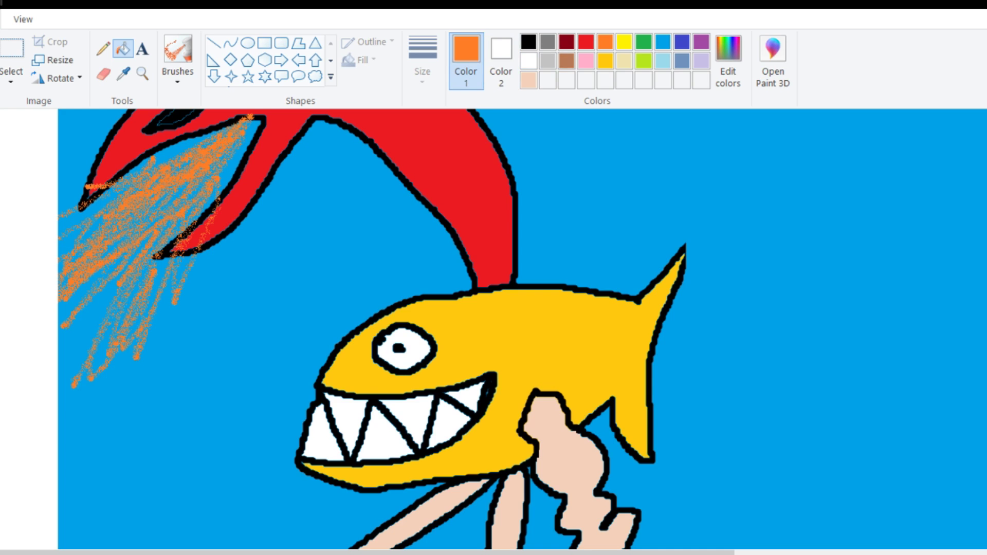
pyautogui.click(663, 41)
pyautogui.click(29, 329)
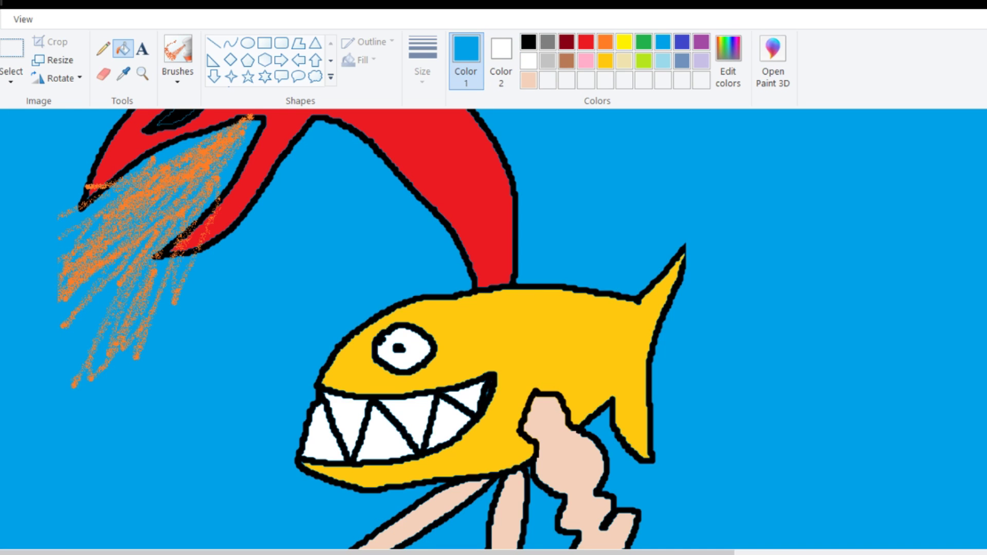
# Step: Handwrite a large word in pink with the textured brush, running from the sky behind the creature into the blank white area
pyautogui.scroll(3, 494, 329)
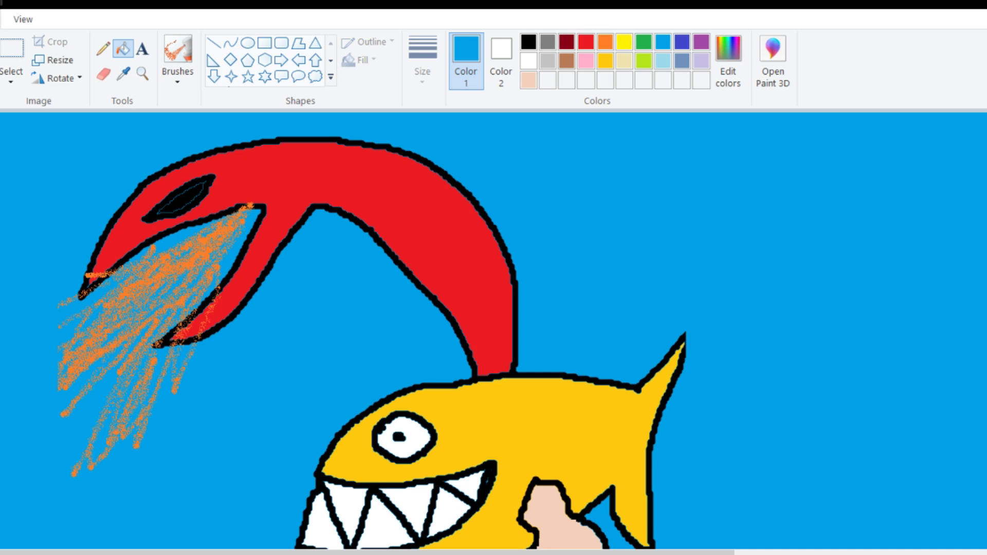
pyautogui.scroll(-3, 493, 329)
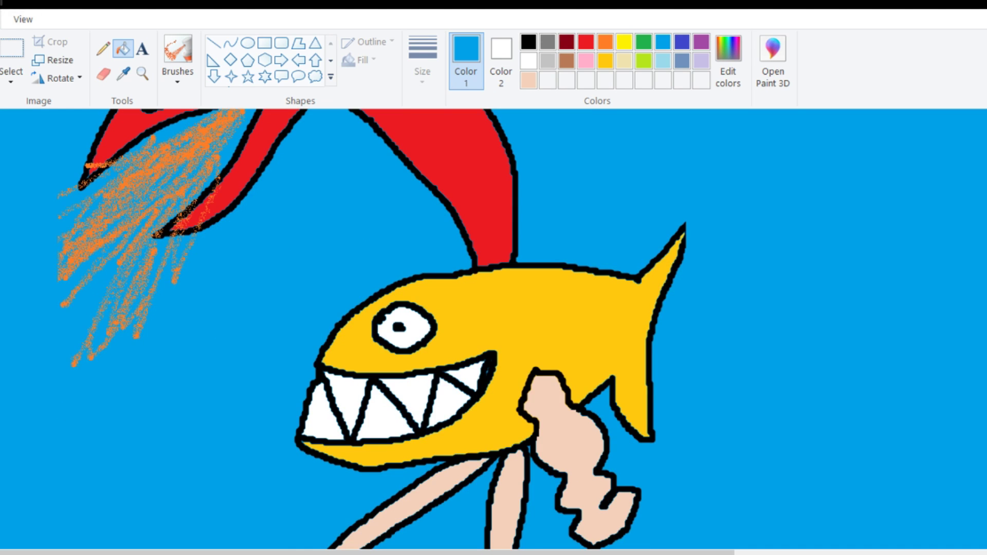
pyautogui.scroll(-2, 493, 329)
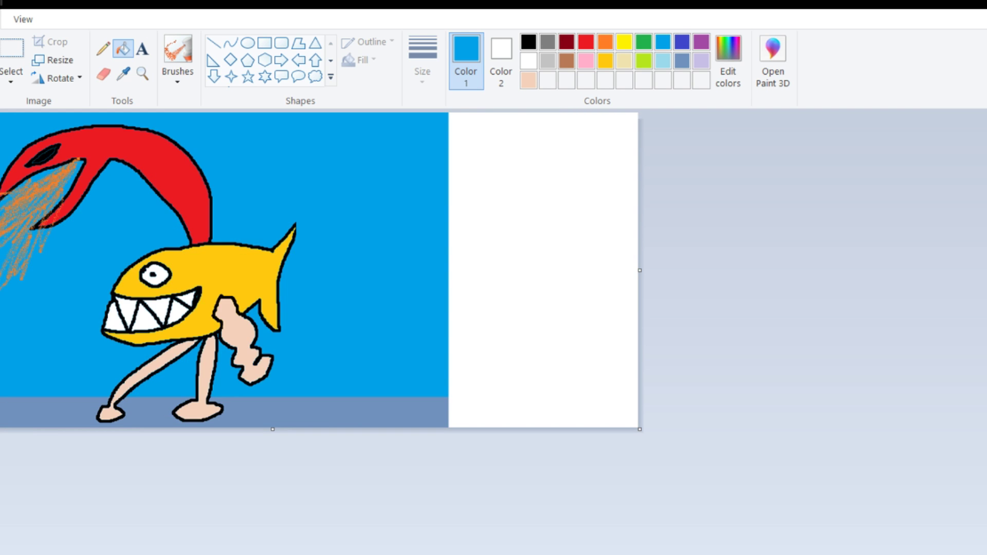
pyautogui.scroll(4, 52, 165)
pyautogui.scroll(-4, 493, 329)
pyautogui.click(586, 61)
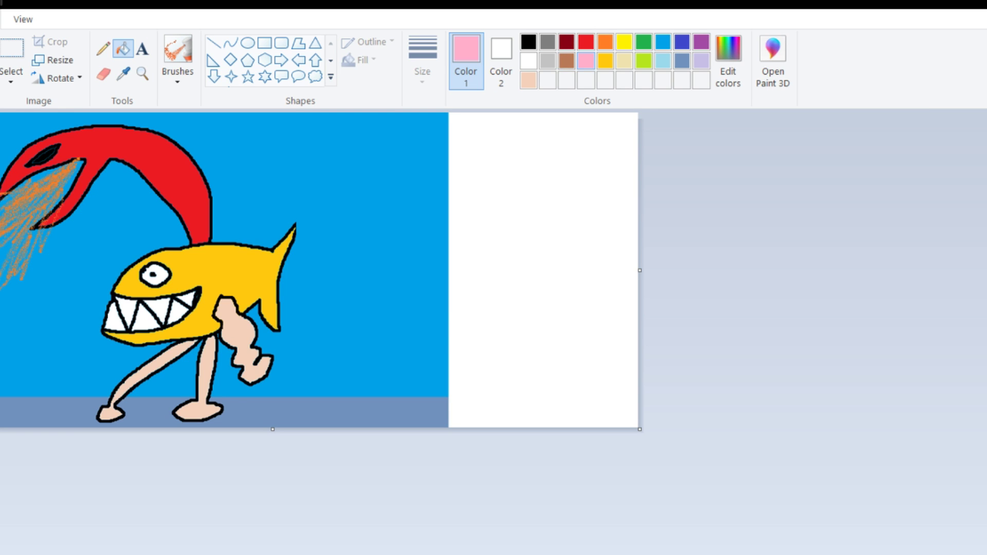
pyautogui.click(360, 180)
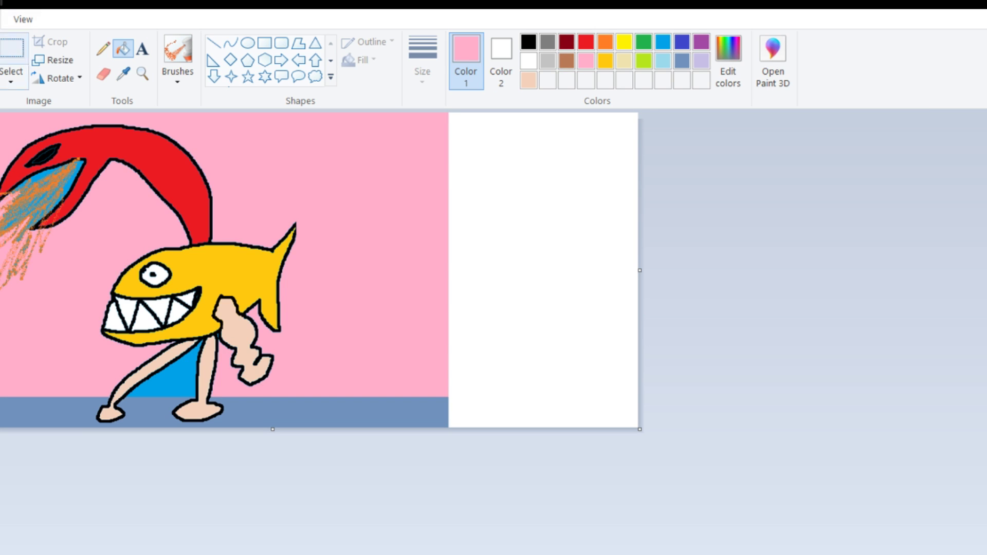
pyautogui.hotkey('ctrl', 'z')
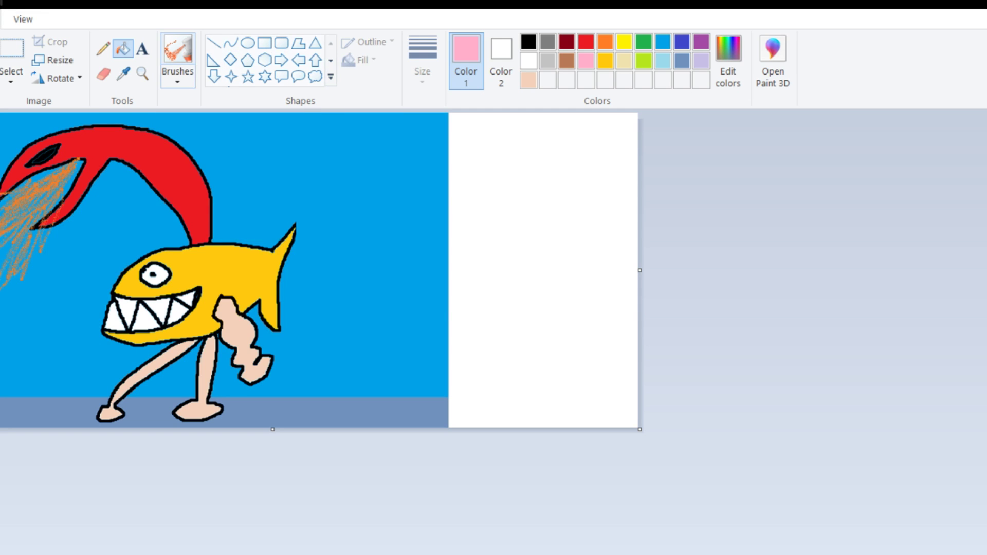
pyautogui.click(177, 51)
pyautogui.moveTo(247, 206)
pyautogui.mouseDown()
pyautogui.moveTo(291, 143)
pyautogui.moveTo(271, 174)
pyautogui.moveTo(288, 208)
pyautogui.moveTo(360, 241)
pyautogui.mouseUp()
pyautogui.moveTo(354, 205)
pyautogui.mouseDown()
pyautogui.moveTo(340, 242)
pyautogui.moveTo(361, 244)
pyautogui.moveTo(439, 212)
pyautogui.mouseUp()
pyautogui.moveTo(455, 252)
pyautogui.mouseDown()
pyautogui.moveTo(511, 245)
pyautogui.moveTo(481, 289)
pyautogui.moveTo(555, 363)
pyautogui.mouseUp()
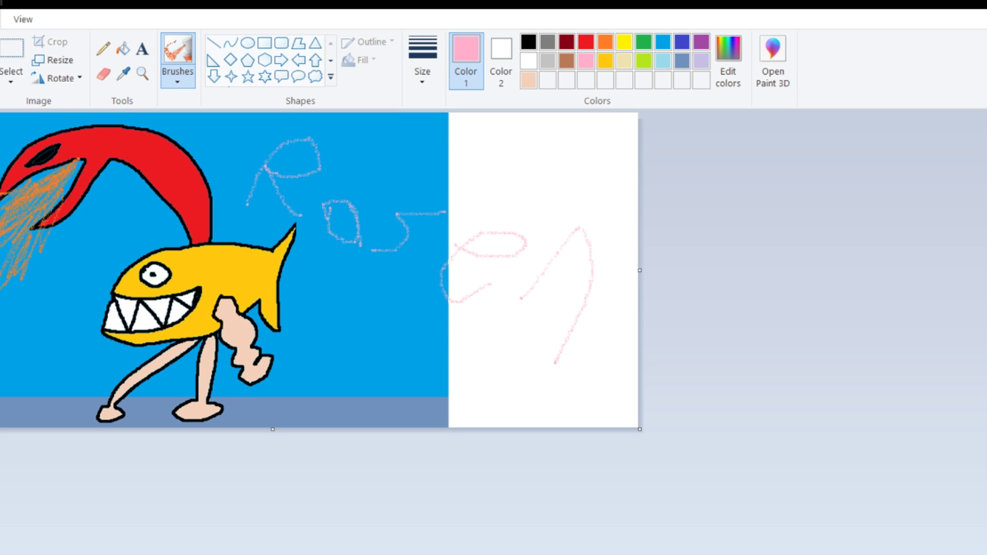
# Step: Add the text "JABROTH" in red beside the creature's arm, beneath the pink handwriting
pyautogui.click(142, 48)
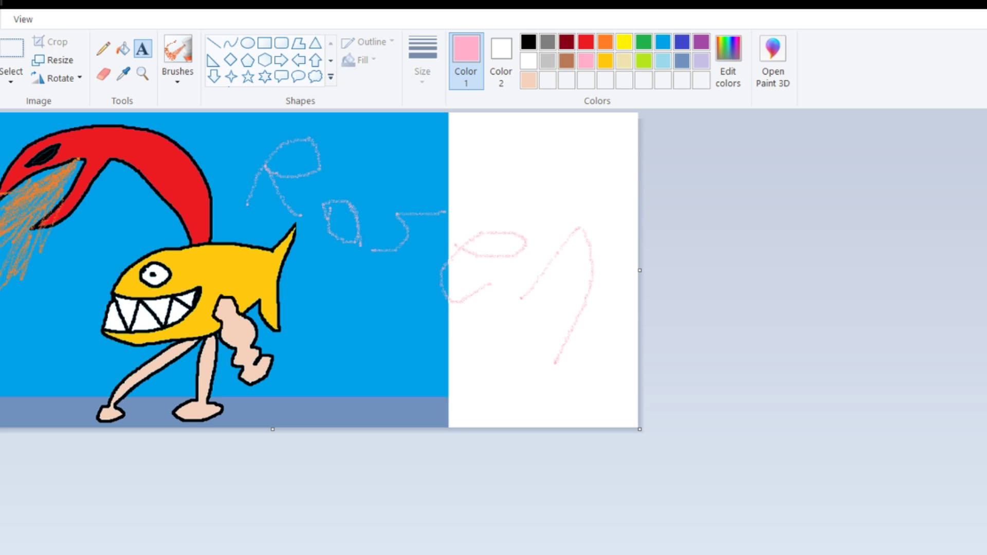
pyautogui.click(605, 42)
pyautogui.click(586, 42)
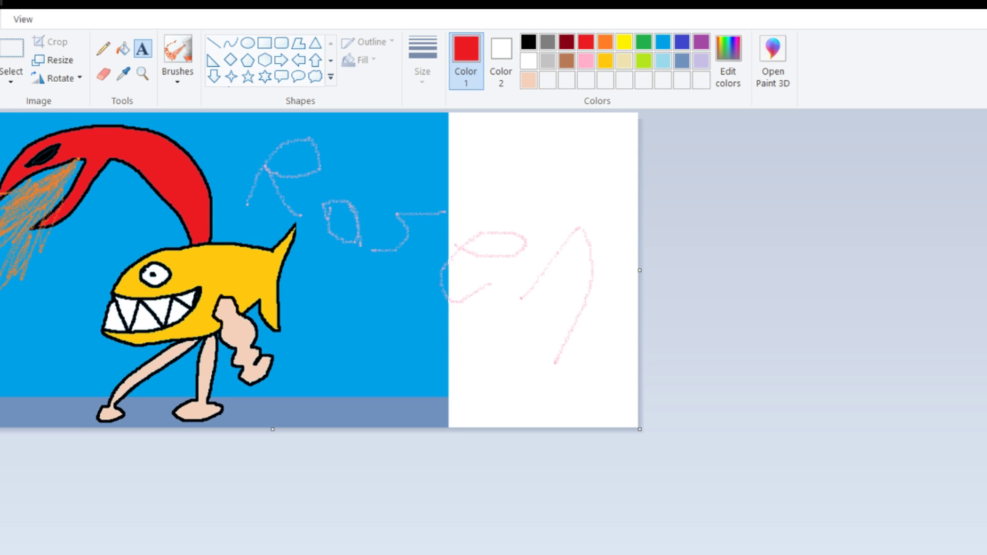
pyautogui.click(299, 312)
pyautogui.write('JABROTH')
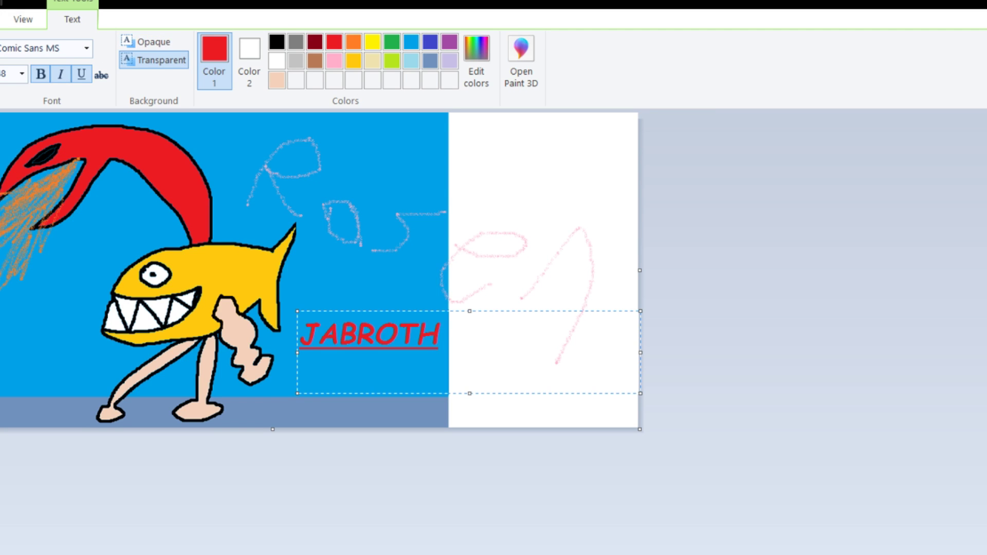
# Step: Undo the text, the pink handwriting, the whole creature and the blue background until the canvas is blank white
pyautogui.press('Escape')
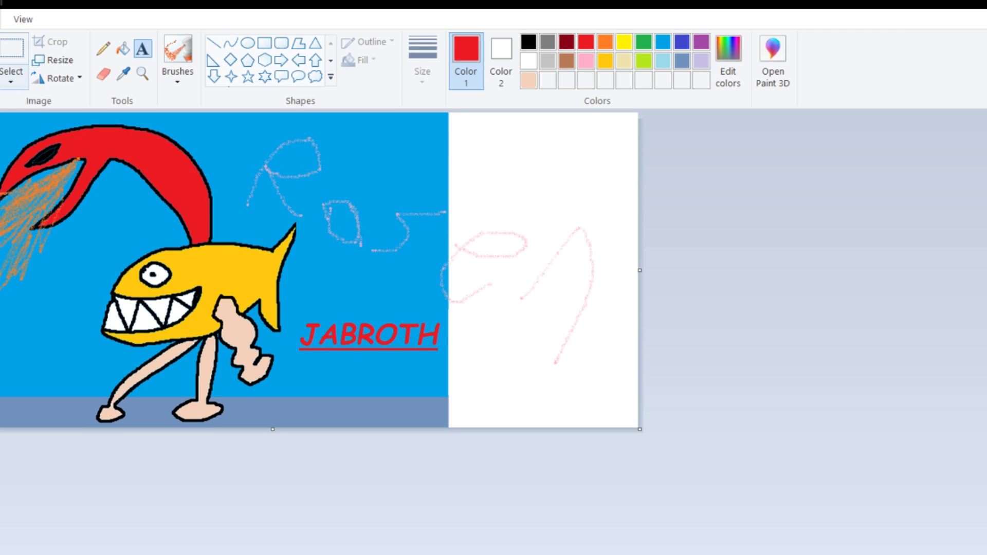
pyautogui.hotkey('ctrl', 'z')
pyautogui.hotkey('ctrl', 'z')
pyautogui.hotkey('ctrl', 'z')
pyautogui.hotkey('ctrl', 'z')
pyautogui.hotkey('ctrl', 'z')
pyautogui.hotkey('ctrl', 'z')
pyautogui.hotkey('ctrl', 'z')
pyautogui.hotkey('ctrl', 'z')
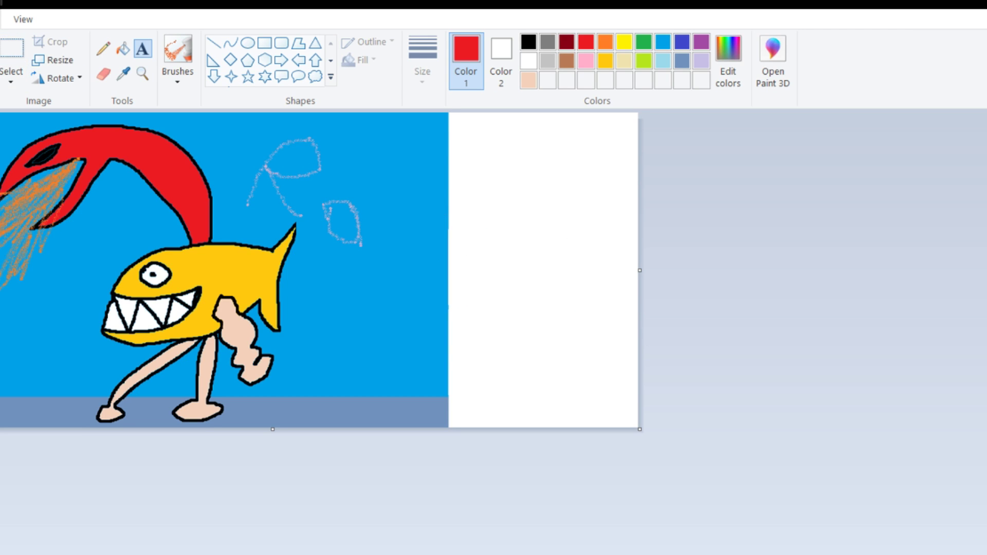
pyautogui.hotkey('ctrl', 'z')
pyautogui.hotkey('ctrl', 'z')
pyautogui.hotkey('ctrl', 'z')
pyautogui.hotkey('ctrl', 'z')
pyautogui.hotkey('ctrl', 'z')
pyautogui.hotkey('ctrl', 'z')
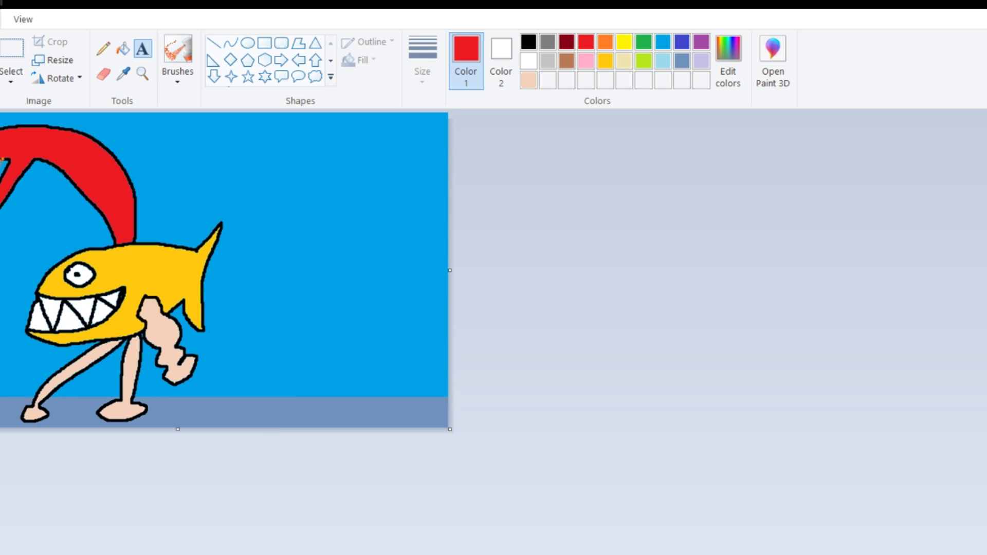
pyautogui.hotkey('ctrl', 'z')
pyautogui.hotkey('ctrl', 'z')
pyautogui.hotkey('ctrl', 'z')
pyautogui.hotkey('ctrl', 'z')
pyautogui.hotkey('ctrl', 'z')
pyautogui.hotkey('ctrl', 'z')
pyautogui.hotkey('ctrl', 'z')
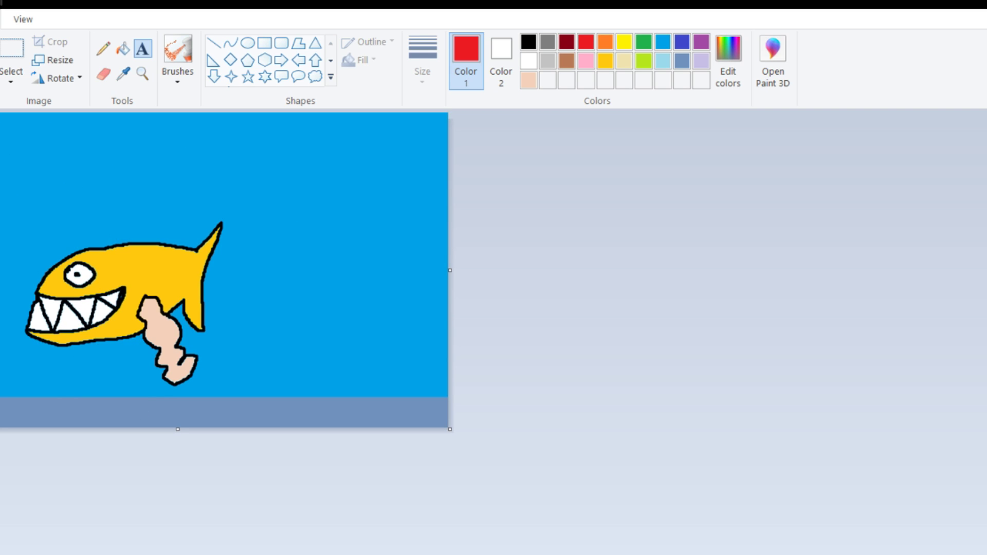
pyautogui.hotkey('ctrl', 'z')
pyautogui.hotkey('ctrl', 'z')
pyautogui.hotkey('ctrl', 'z')
pyautogui.hotkey('ctrl', 'z')
pyautogui.hotkey('ctrl', 'z')
pyautogui.hotkey('ctrl', 'z')
pyautogui.hotkey('ctrl', 'z')
pyautogui.hotkey('ctrl', 'z')
pyautogui.hotkey('ctrl', 'z')
pyautogui.hotkey('ctrl', 'z')
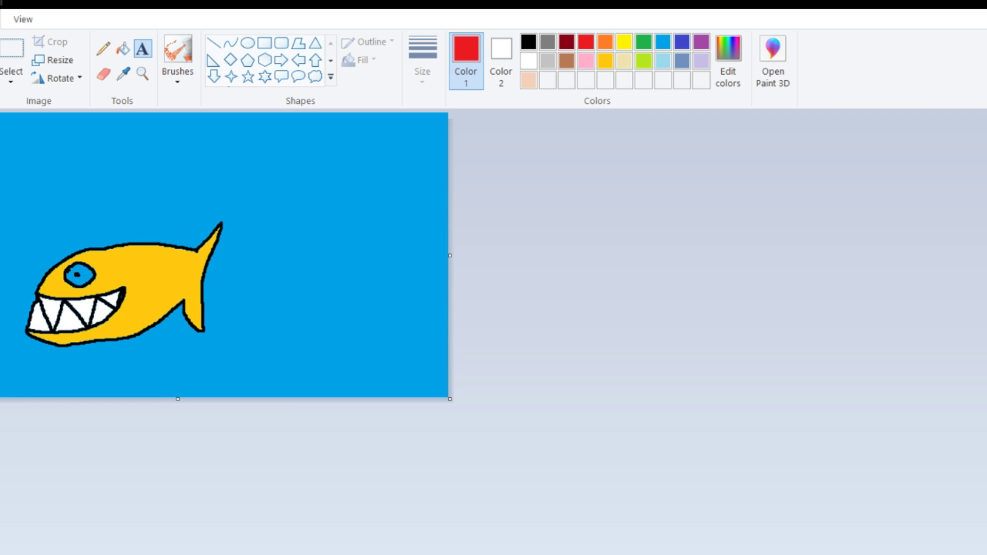
pyautogui.hotkey('ctrl', 'z')
pyautogui.hotkey('ctrl', 'z')
pyautogui.hotkey('ctrl', 'z')
pyautogui.hotkey('ctrl', 'z')
pyautogui.hotkey('ctrl', 'z')
pyautogui.hotkey('ctrl', 'z')
pyautogui.hotkey('ctrl', 'z')
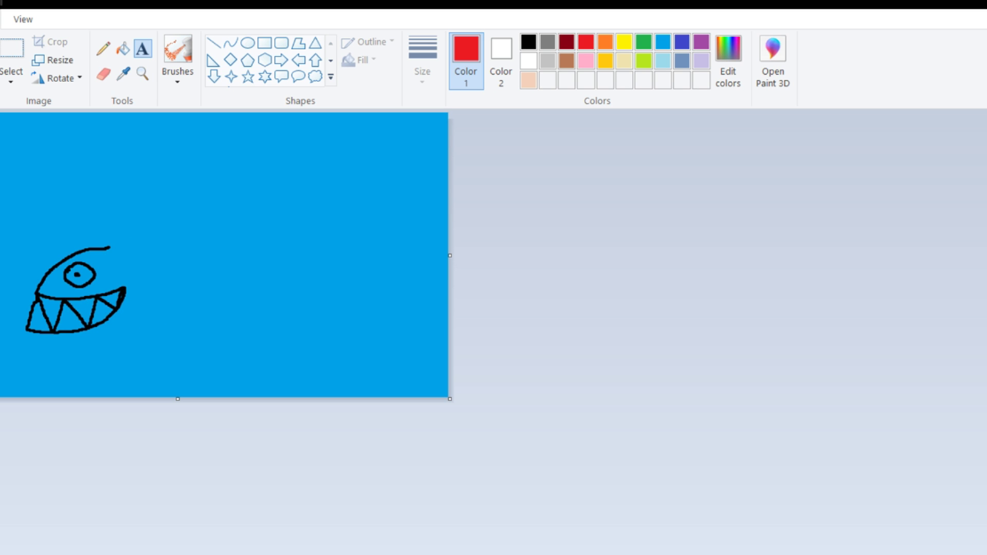
pyautogui.hotkey('ctrl', 'z')
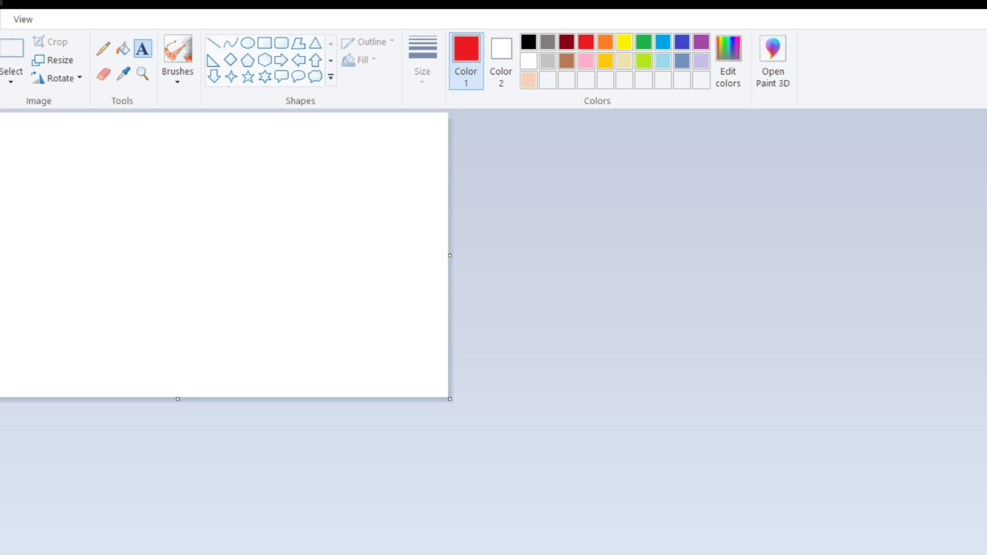
# Step: Draw a simple smiling face in black with the brush: a curved mouth and two slanted strokes above it as eyes
pyautogui.click(528, 42)
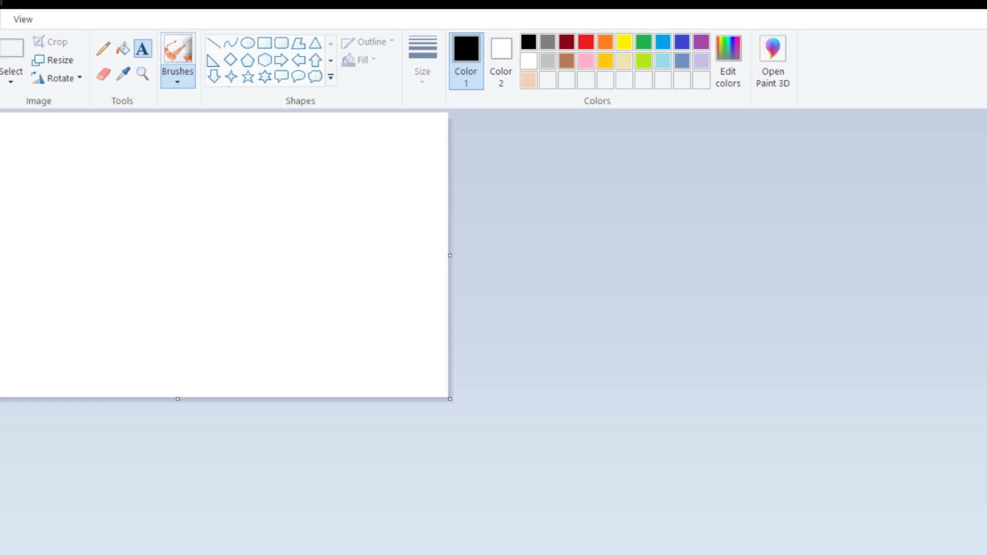
pyautogui.click(177, 48)
pyautogui.moveTo(205, 272); pyautogui.dragTo(314, 313)
pyautogui.moveTo(249, 243); pyautogui.dragTo(284, 205)
pyautogui.moveTo(292, 251); pyautogui.dragTo(322, 211)
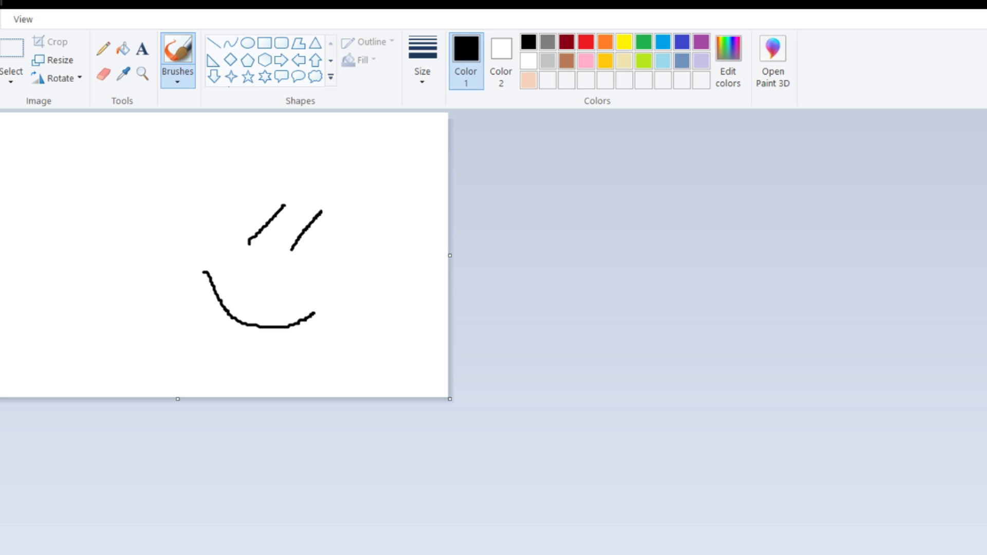